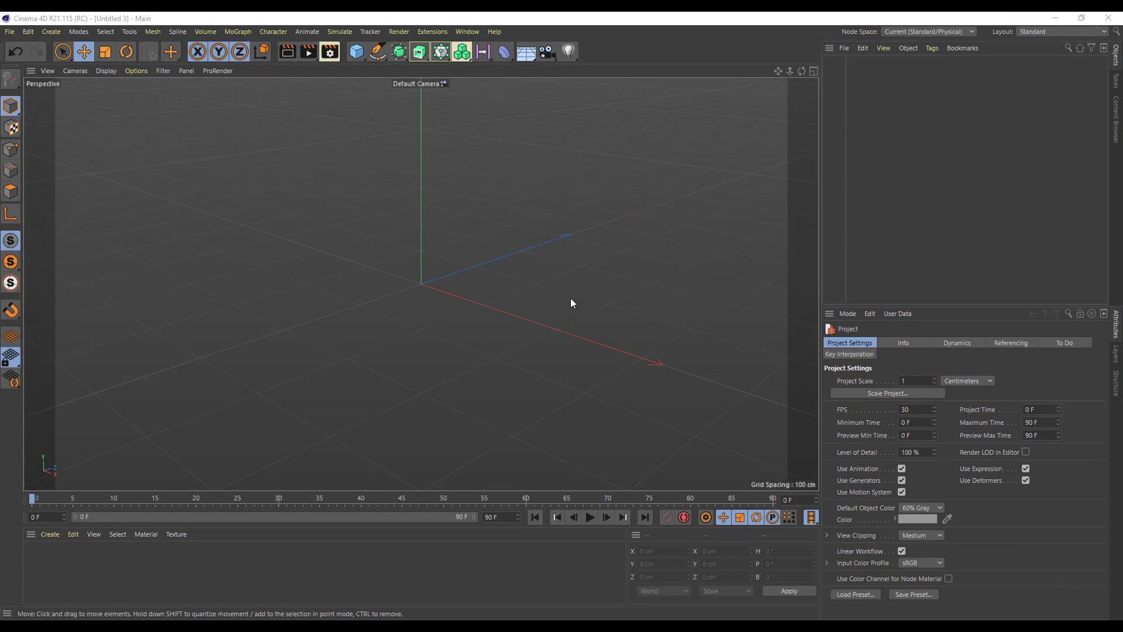
Add a sphere with a 100 cm radius and lower it to about -9 cm in Y.
mouse_move(592, 270)
left_mouse_down("alt")
mouse_move(579, 304)
mouse_move(598, 264)
left_mouse_up("alt")
middle_click_drag(592, 268, 587, 299, "alt")
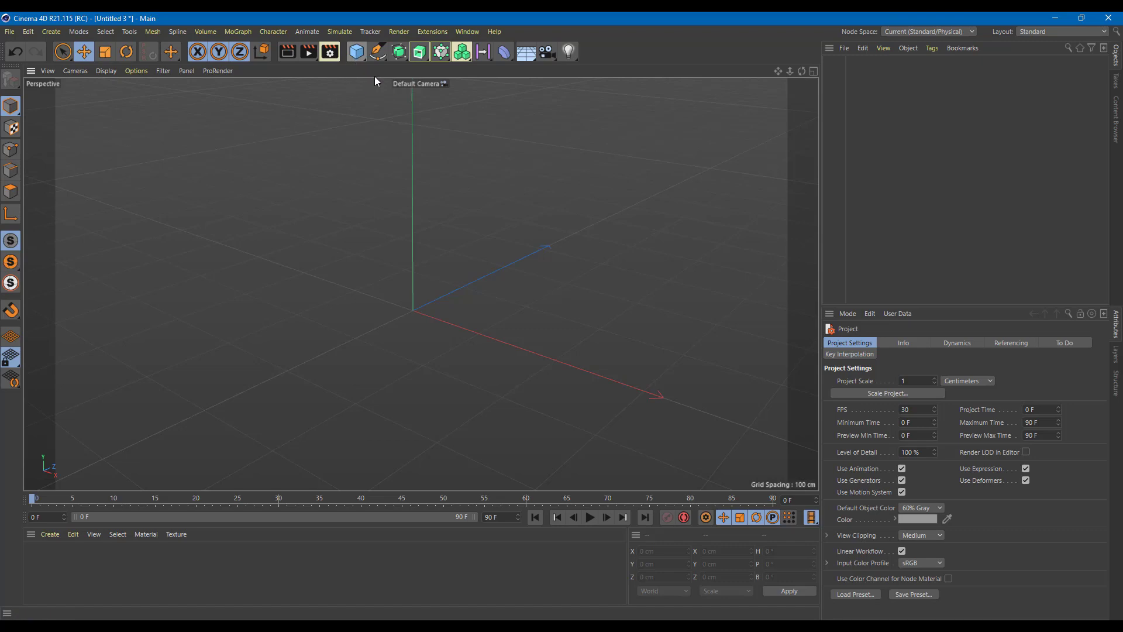
left_click(359, 52)
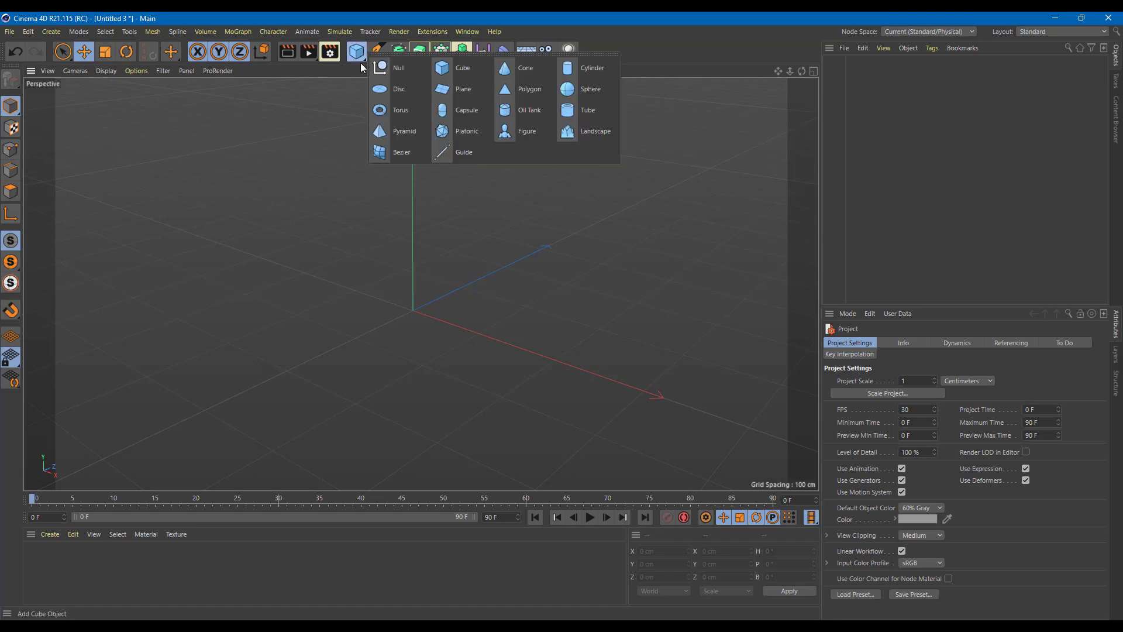
left_click(591, 89)
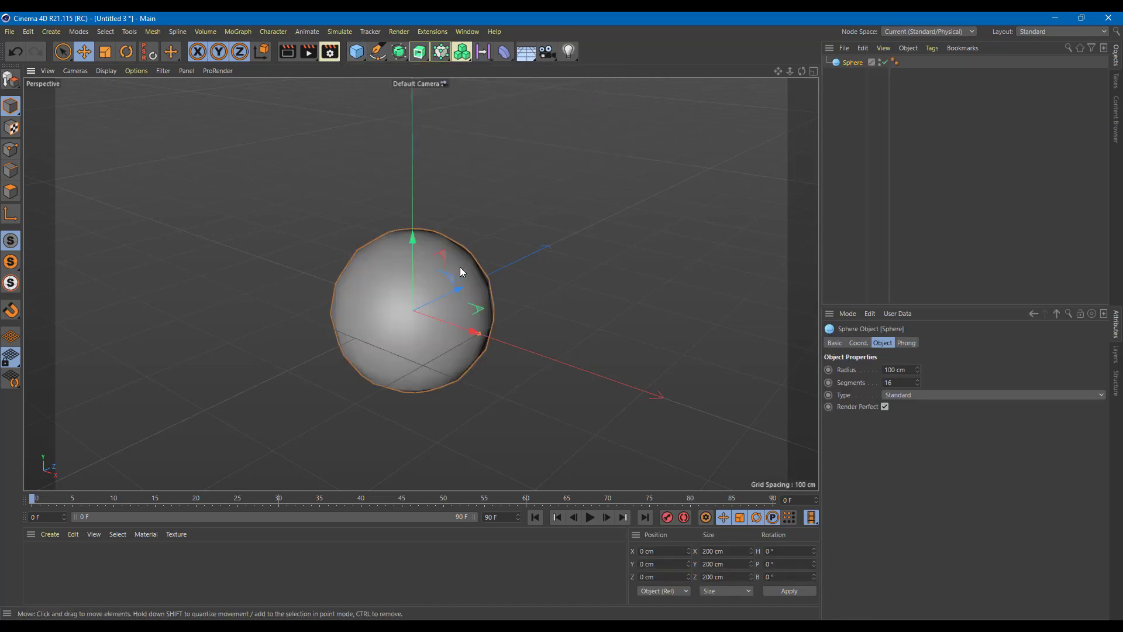
mouse_move(416, 245)
left_mouse_down()
mouse_move(420, 167)
mouse_move(416, 230)
mouse_move(422, 213)
mouse_move(429, 251)
left_mouse_up()
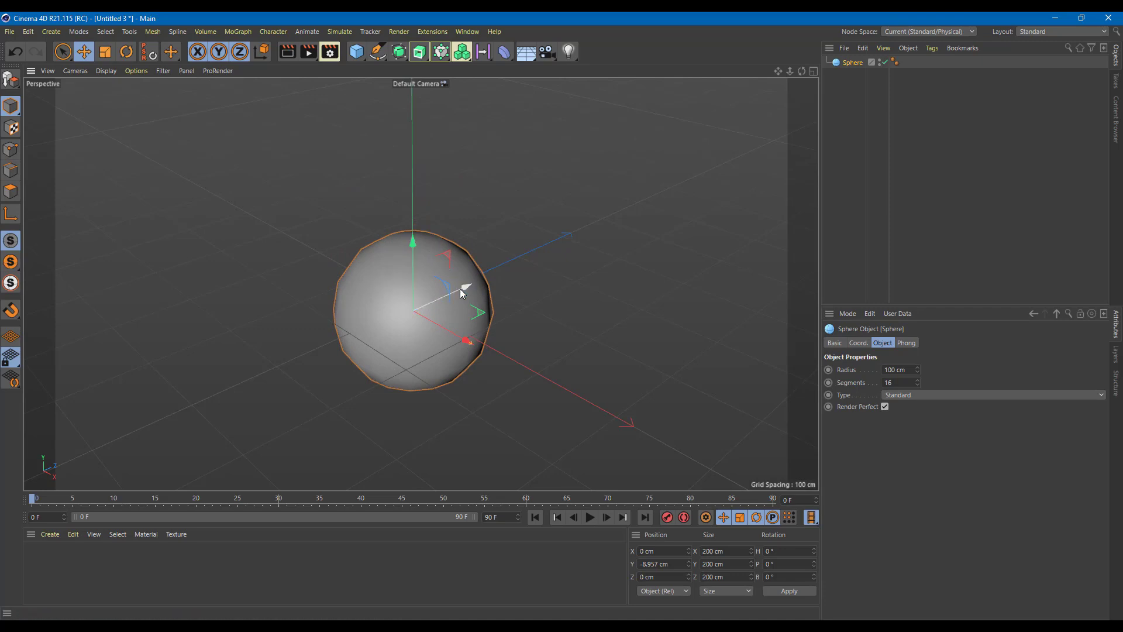
Duplicate the sphere to about Z 344 cm and Y 58 cm, and scale the copy uniformly down to about 48 cm.
left_click_drag(462, 288, 626, 213, "ctrl")
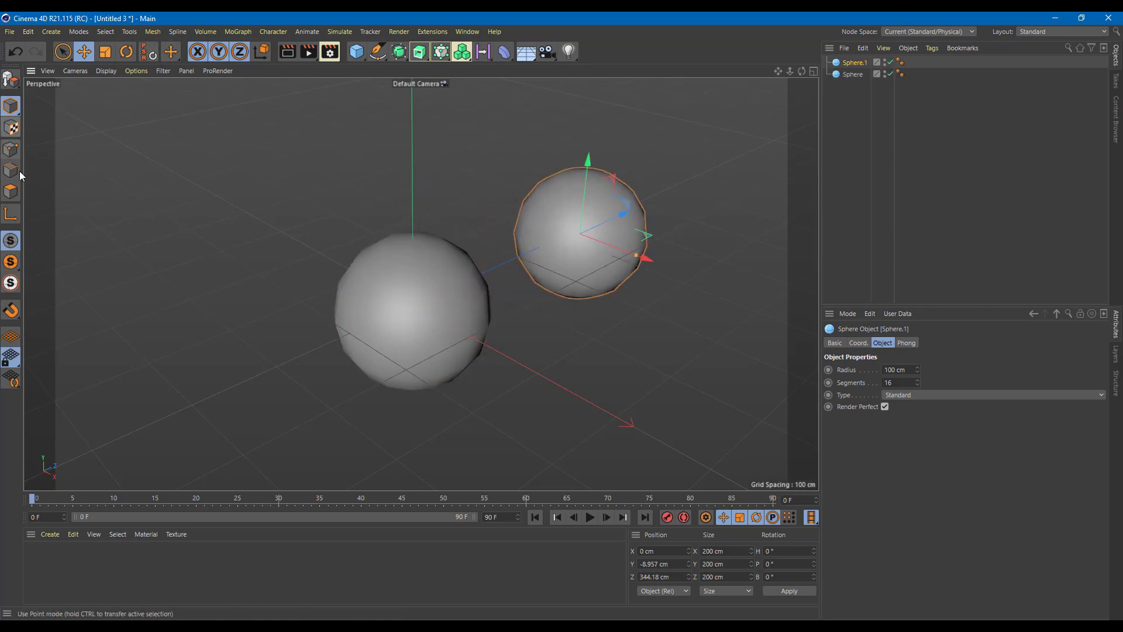
left_click_drag(592, 163, 588, 118)
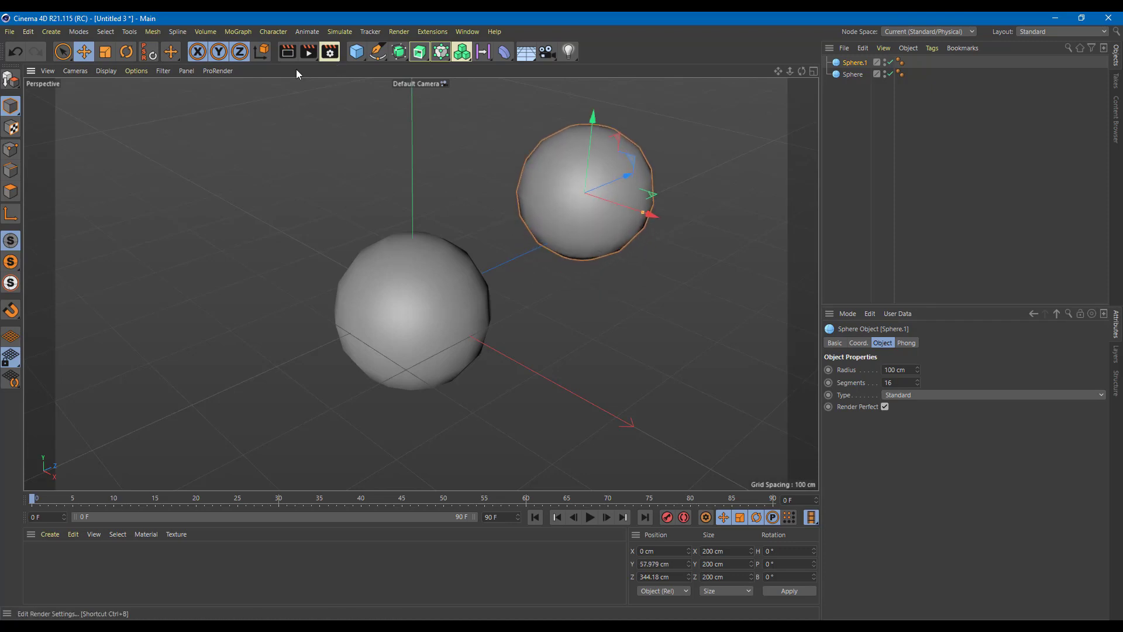
left_click(105, 51)
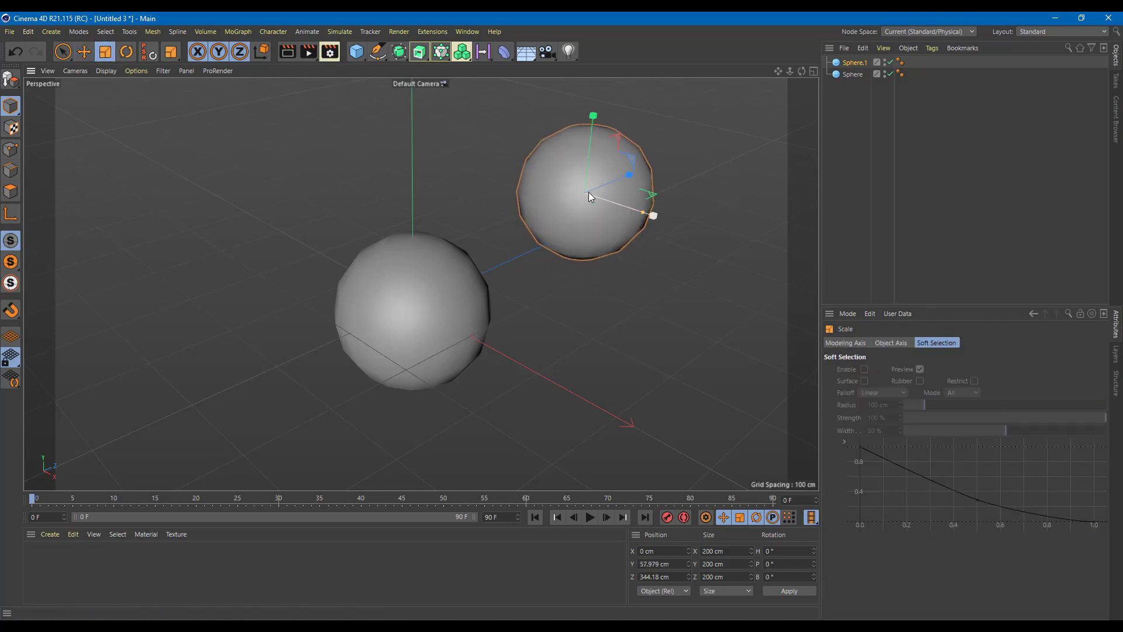
left_click_drag(589, 191, 580, 196)
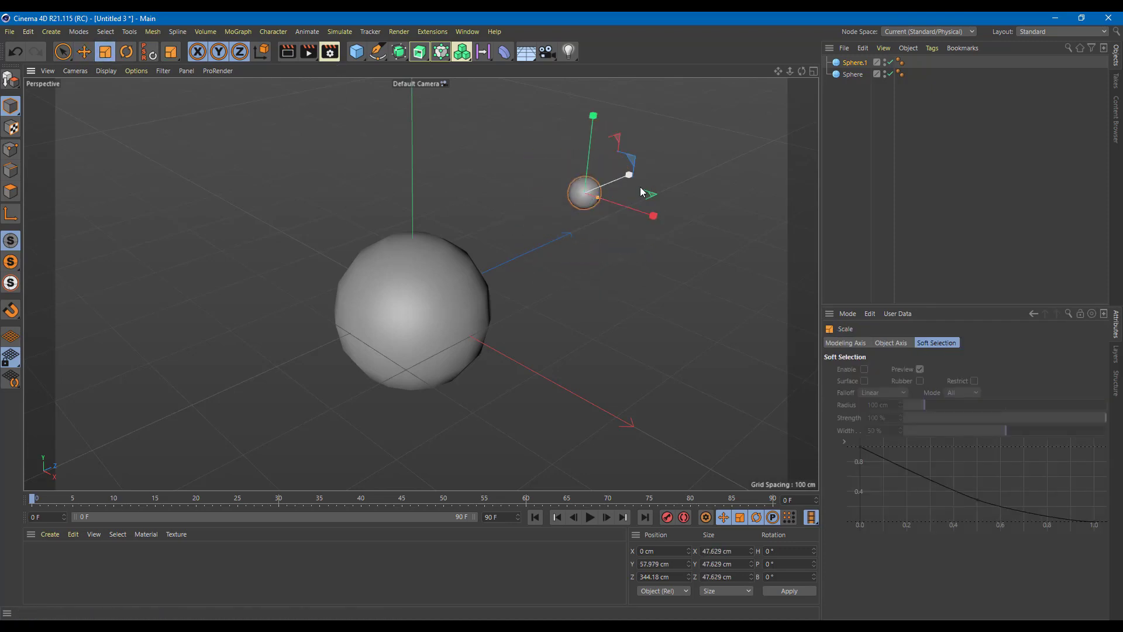
Create a new material and apply it to both the large and the small sphere.
scroll(651, 187, "up", 3)
left_click_drag(516, 261, 548, 197, "alt")
left_click(359, 219)
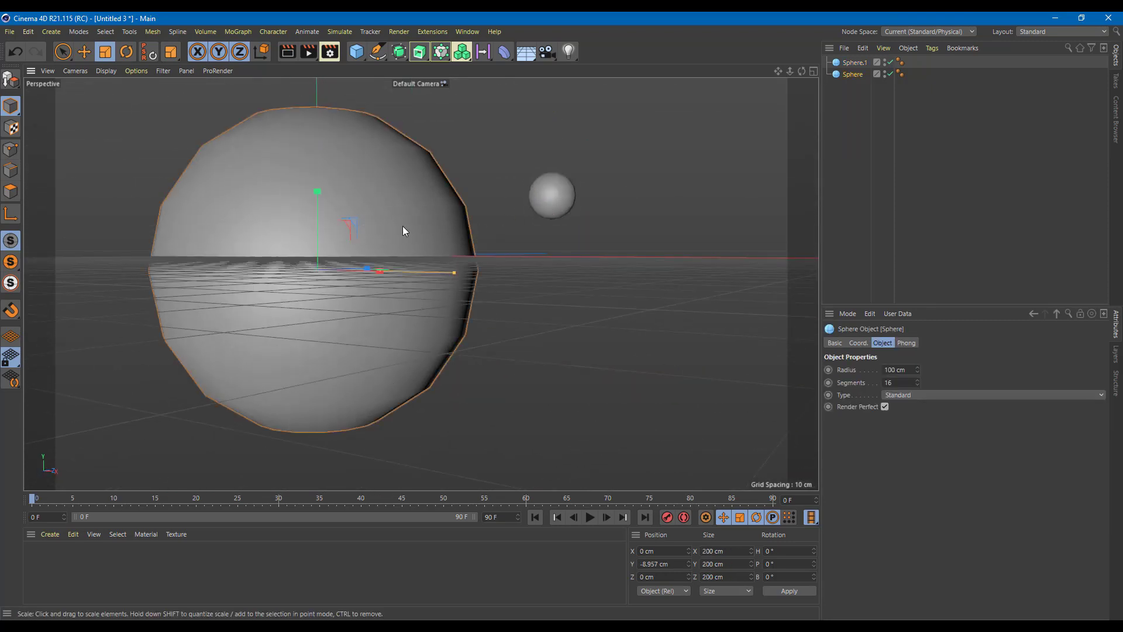
double_click(248, 567)
left_click_drag(40, 557, 387, 344)
left_click_drag(476, 290, 415, 389, "alt")
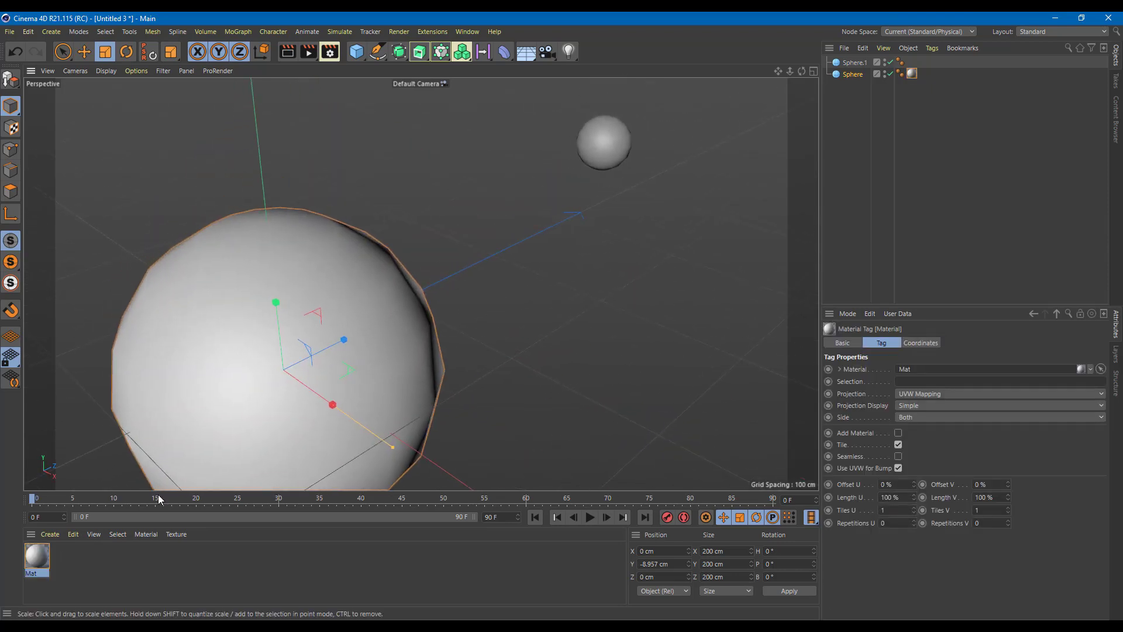
left_click_drag(701, 158, 622, 143)
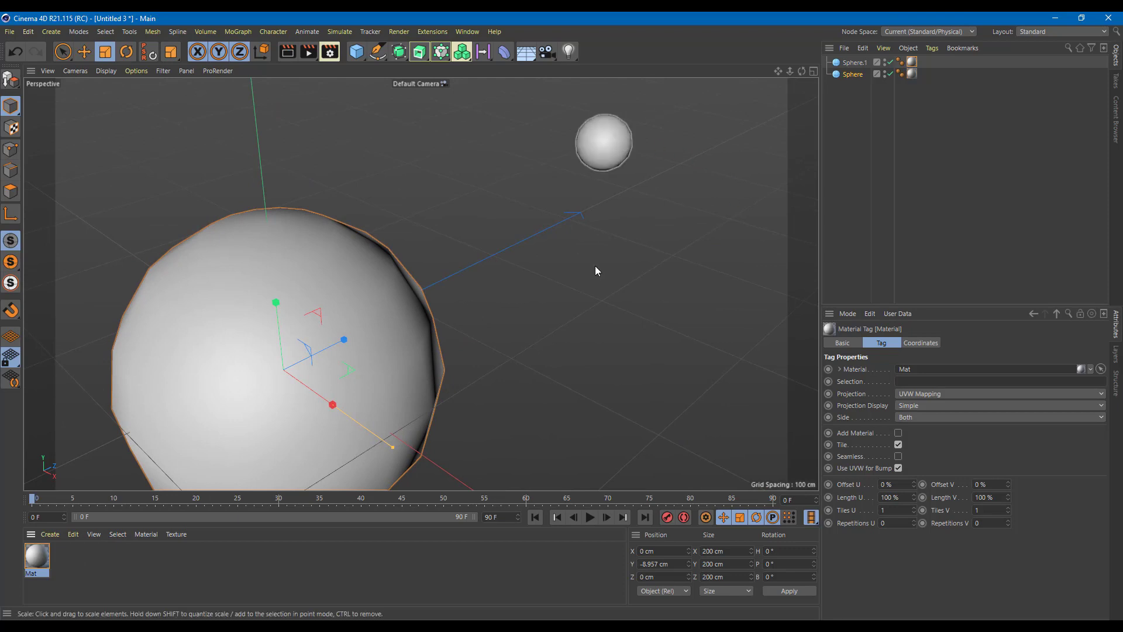
Load earthmap from the UVs folder on TutorTube (K:) as the material's color texture, accepting a copy at the project location.
left_click(40, 559)
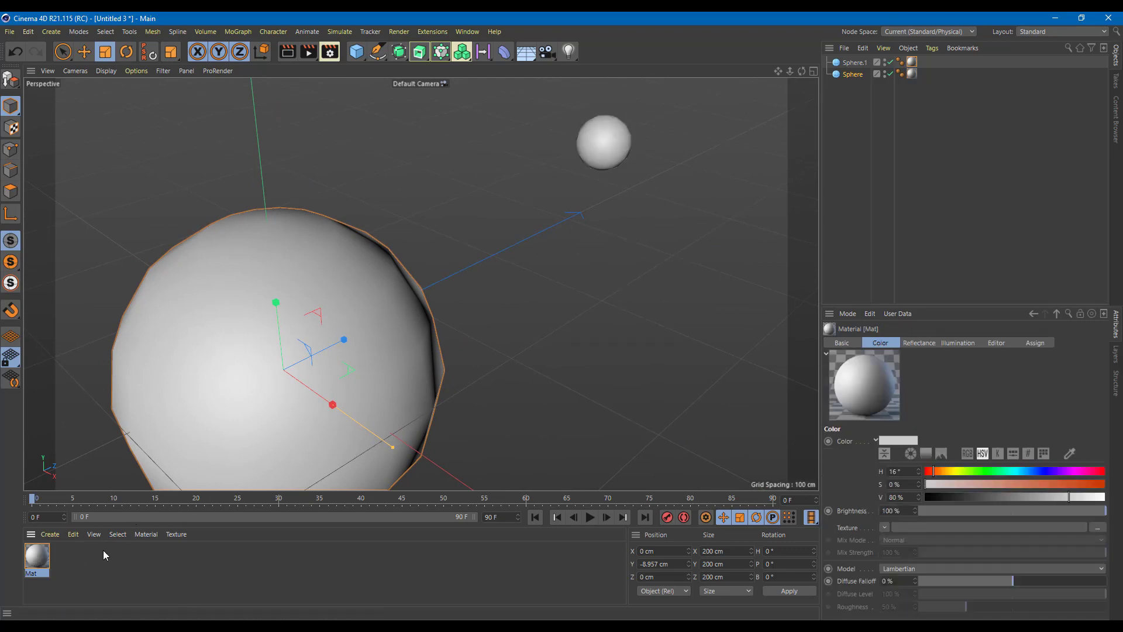
left_click(919, 528)
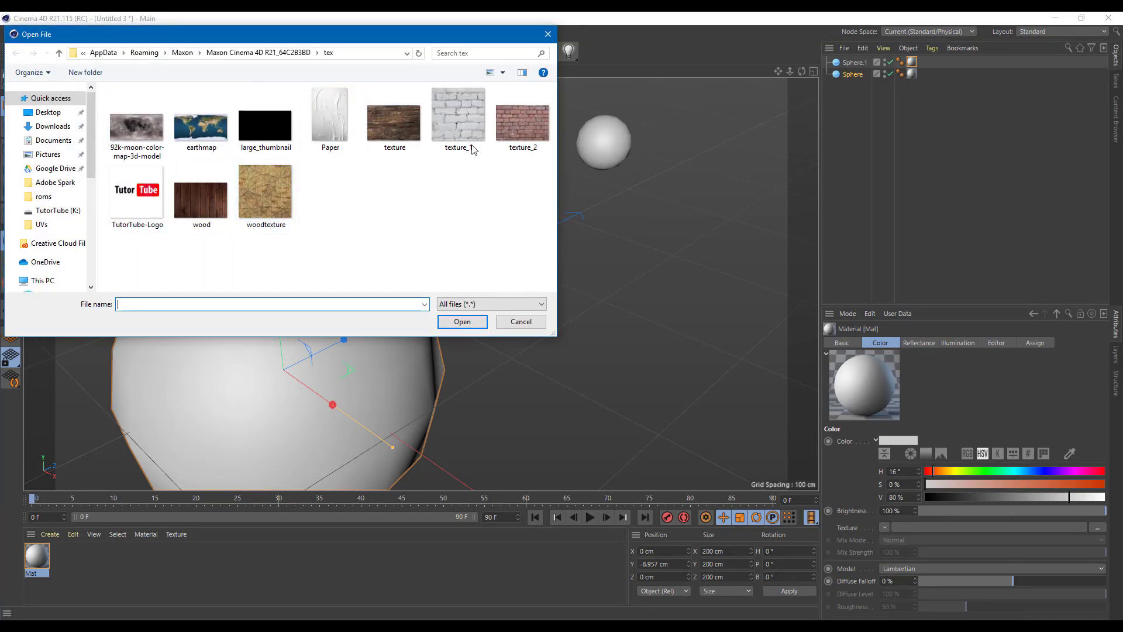
left_click_drag(91, 135, 93, 305)
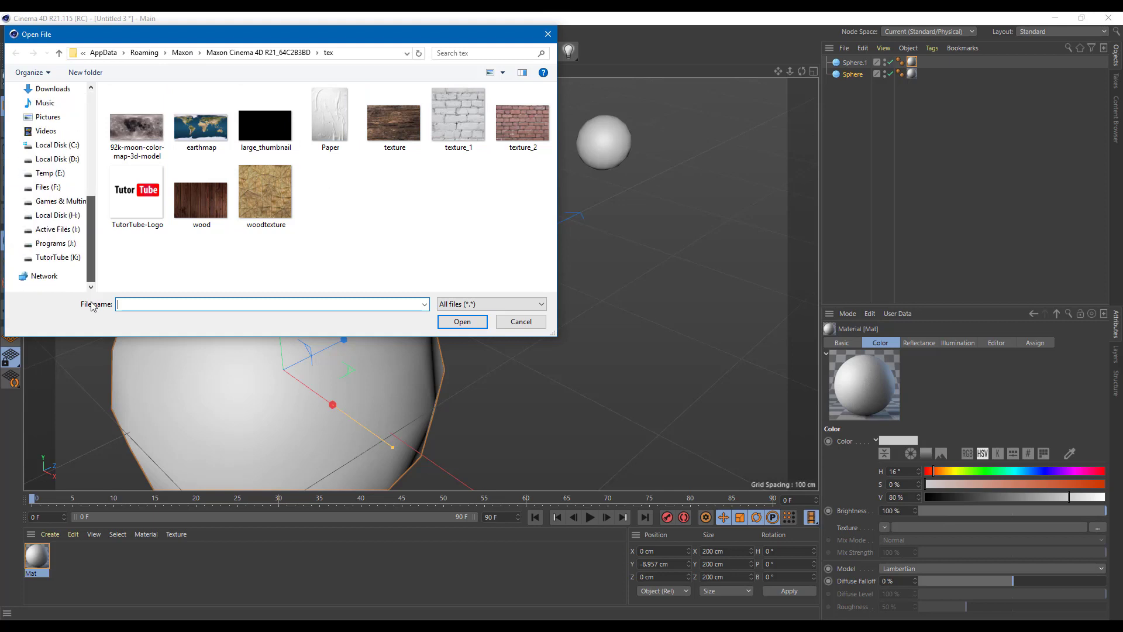
left_click(65, 260)
scroll(165, 175, "down", 5)
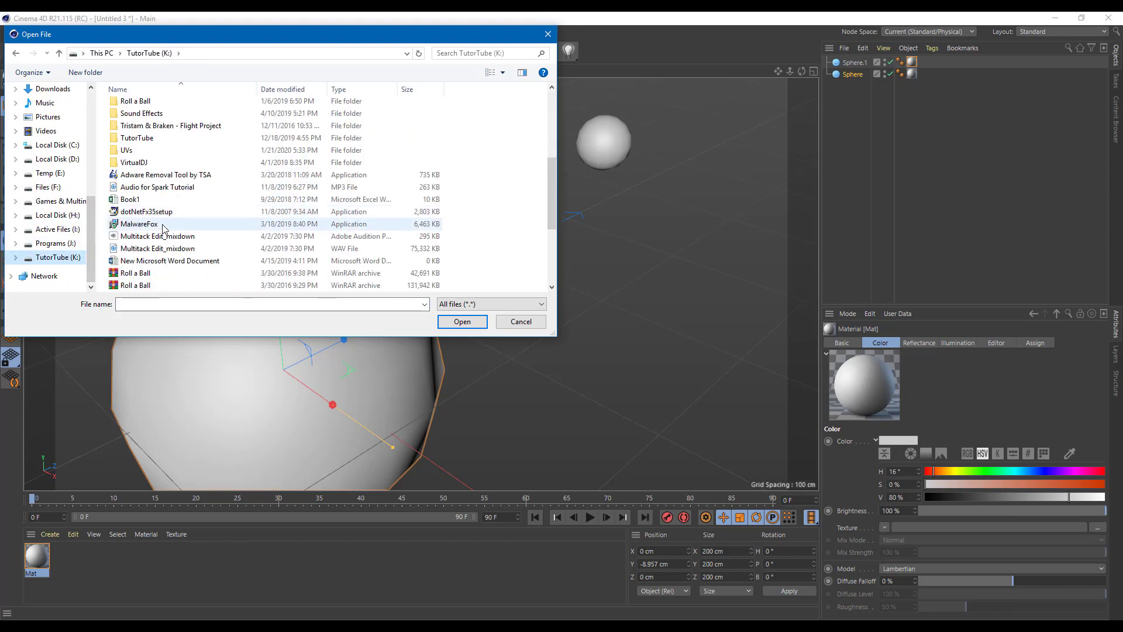
double_click(164, 152)
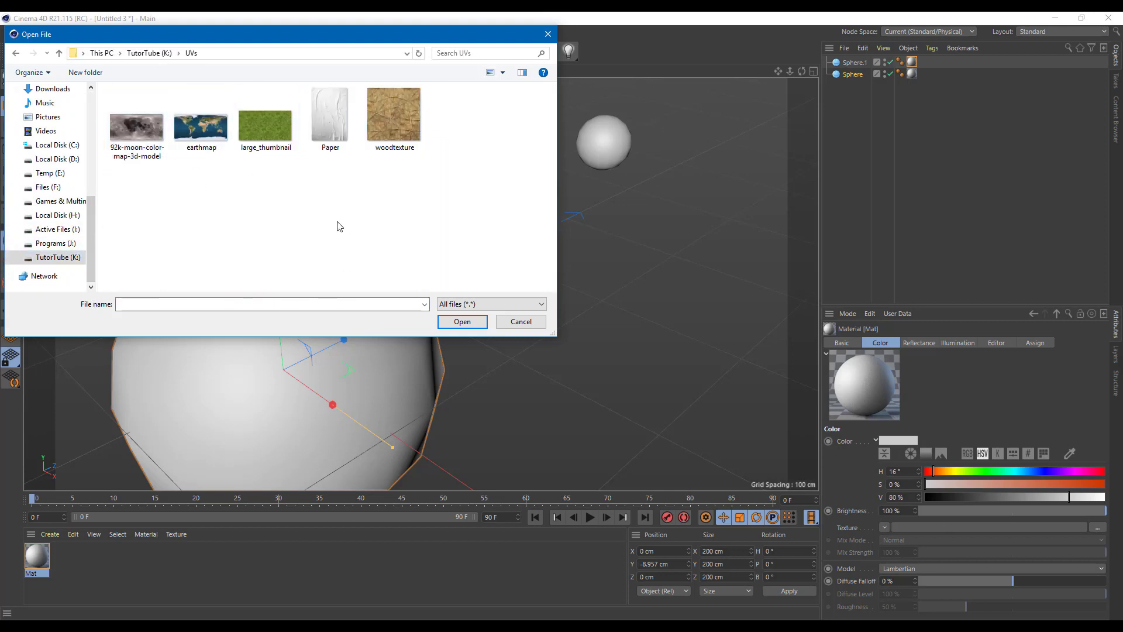
left_click(211, 139)
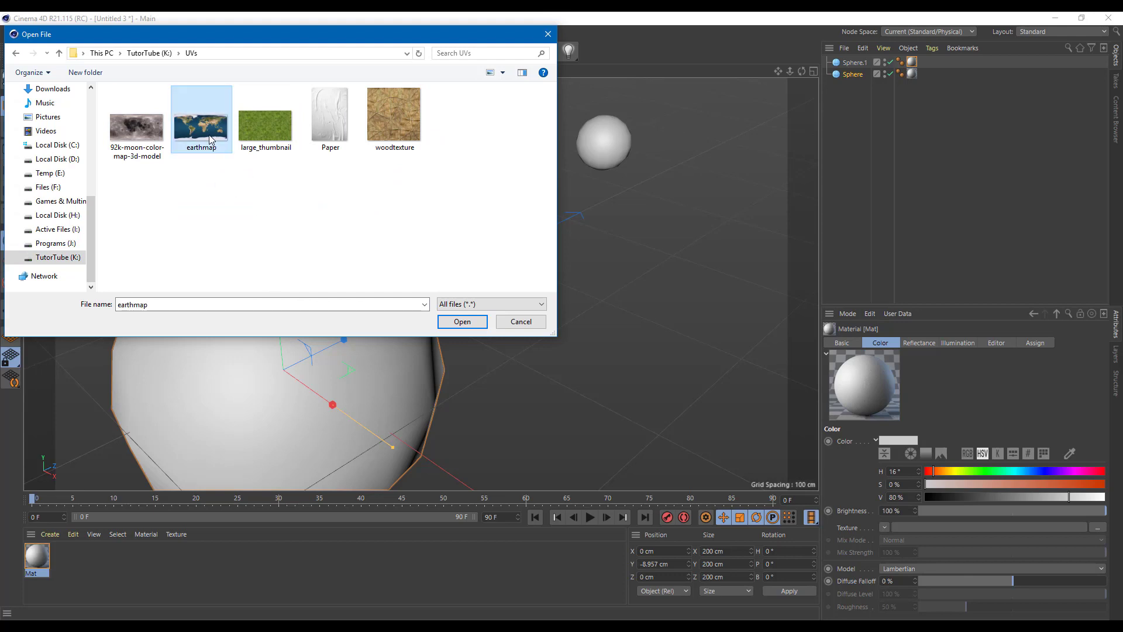
left_click(462, 321)
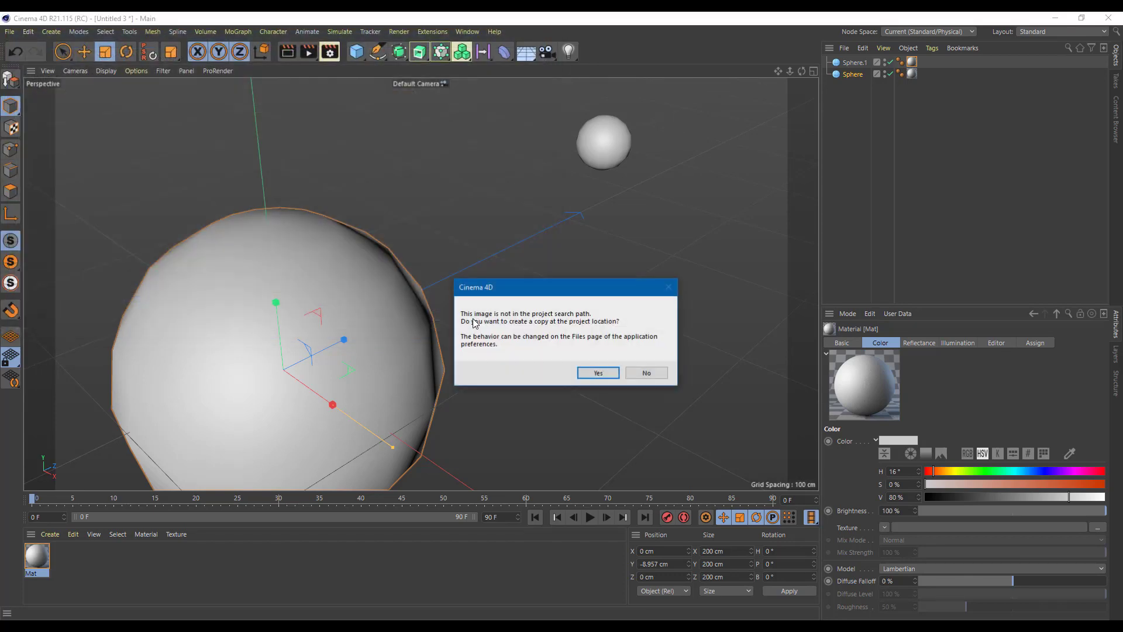
left_click(604, 374)
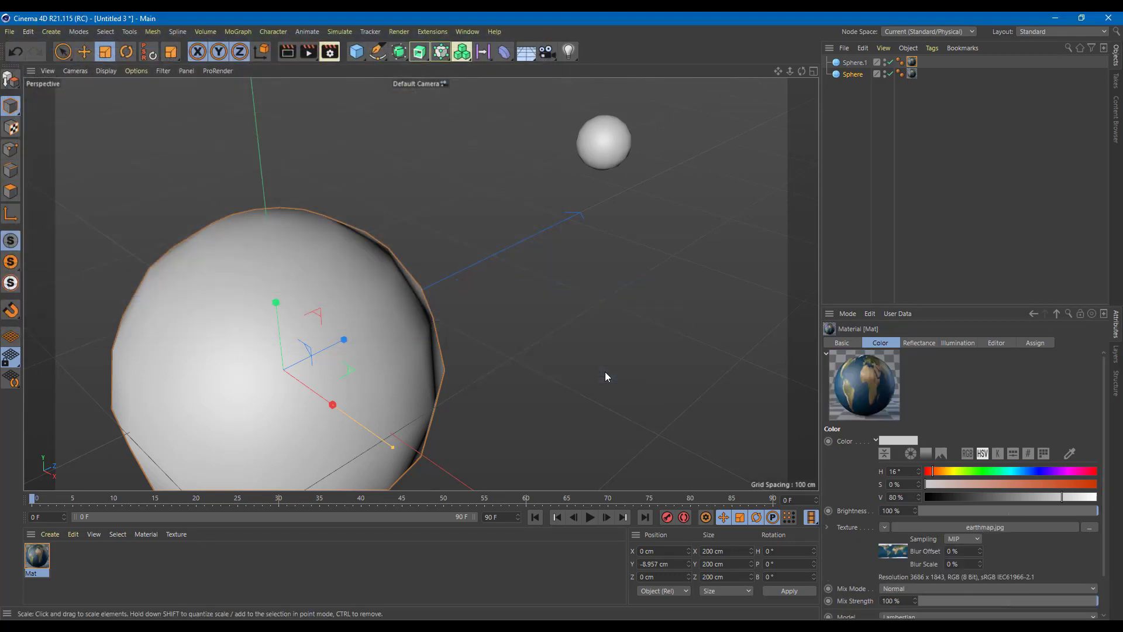
Render the view to check the Earth texture on both spheres.
left_click_drag(506, 347, 534, 288, "alt")
key("ctrl+r")
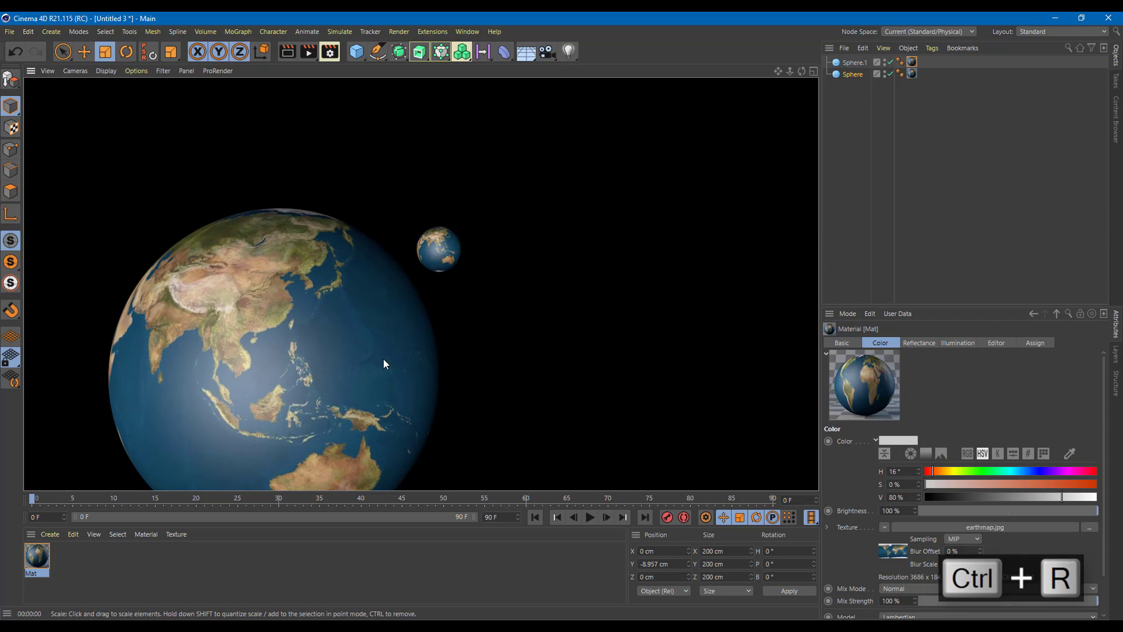
left_click_drag(506, 288, 498, 263, "alt")
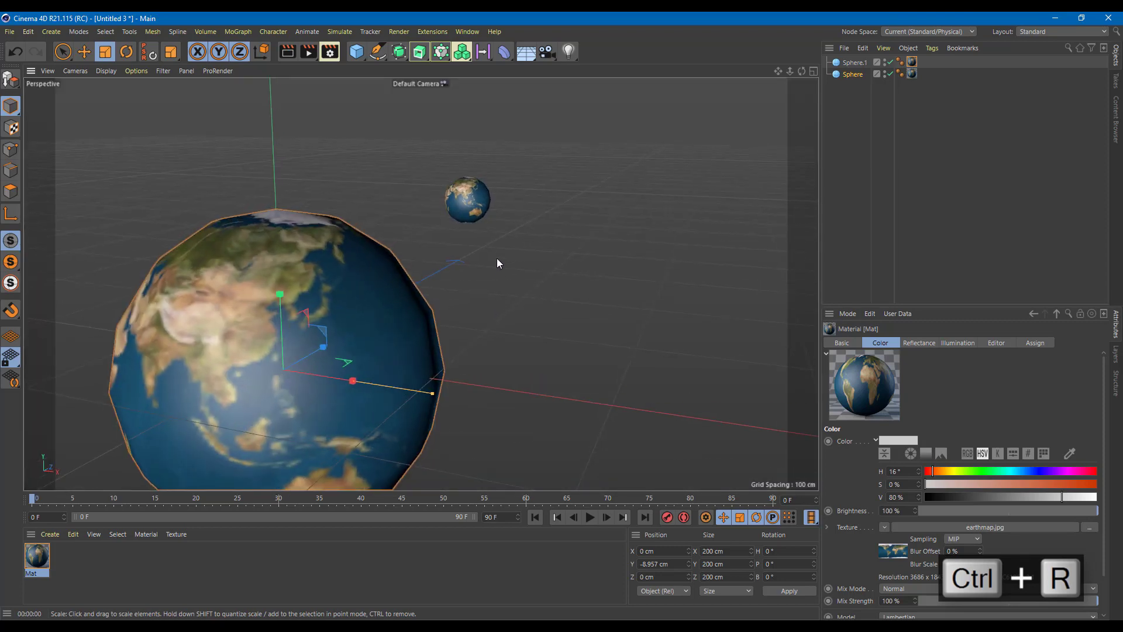
Create a second material, apply it to the small sphere, and delete that sphere's Earth material tag.
left_click(468, 202)
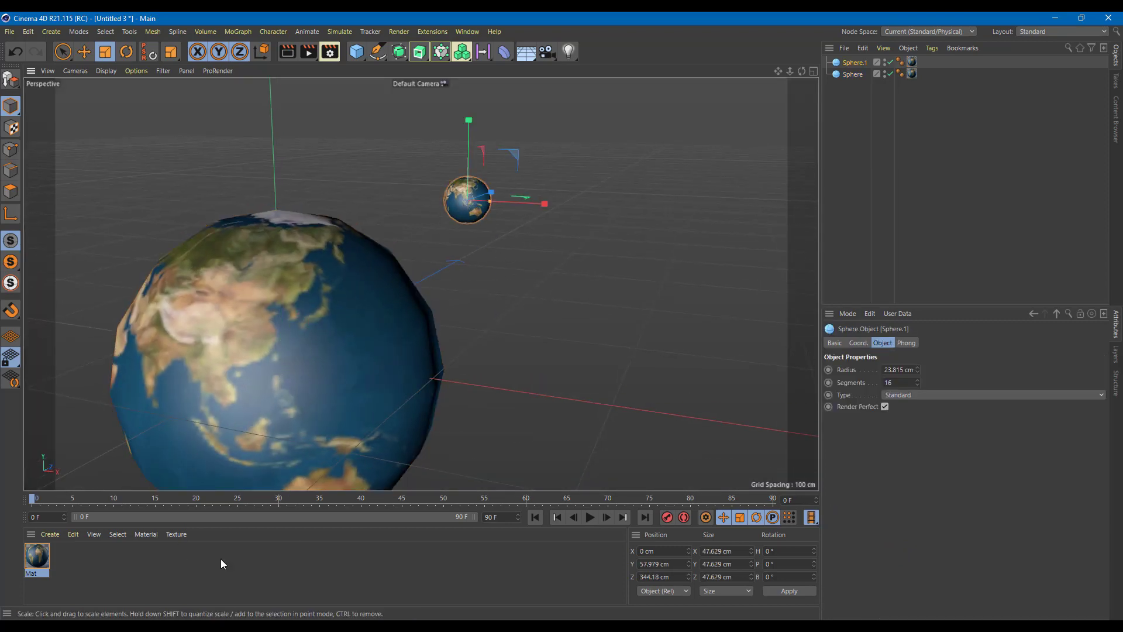
double_click(142, 560)
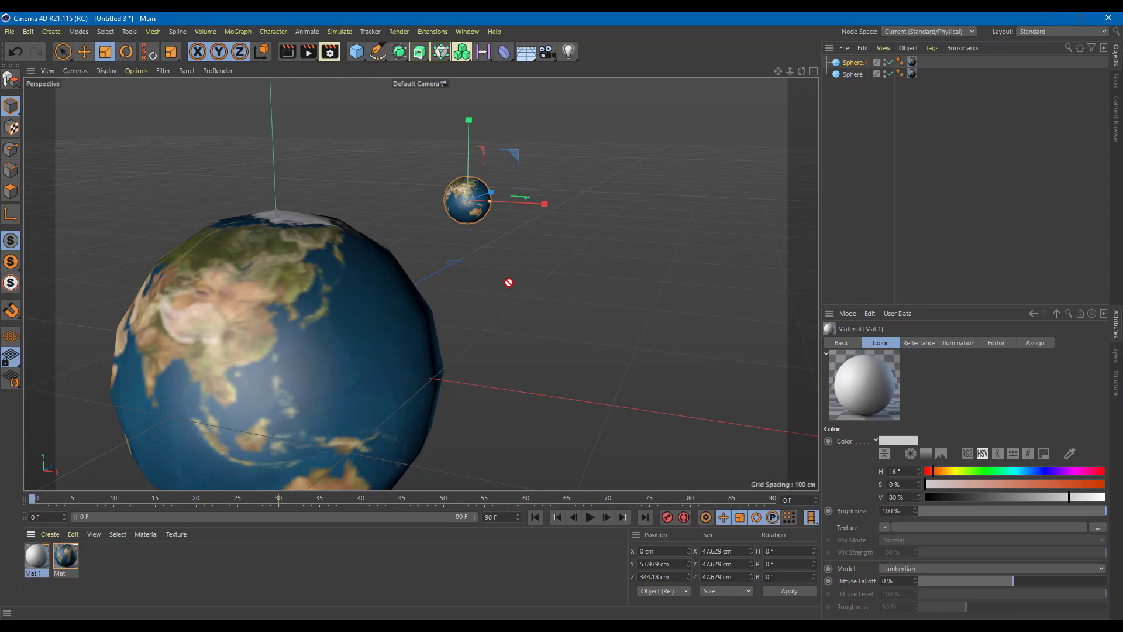
left_click_drag(509, 282, 468, 202)
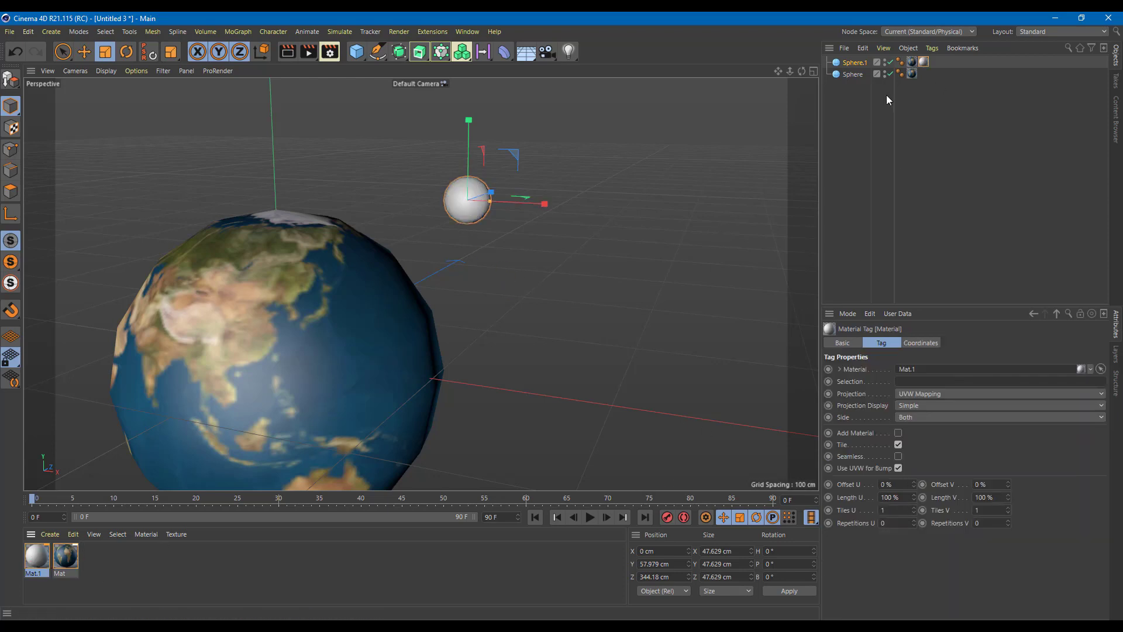
left_click(912, 63)
key("Delete")
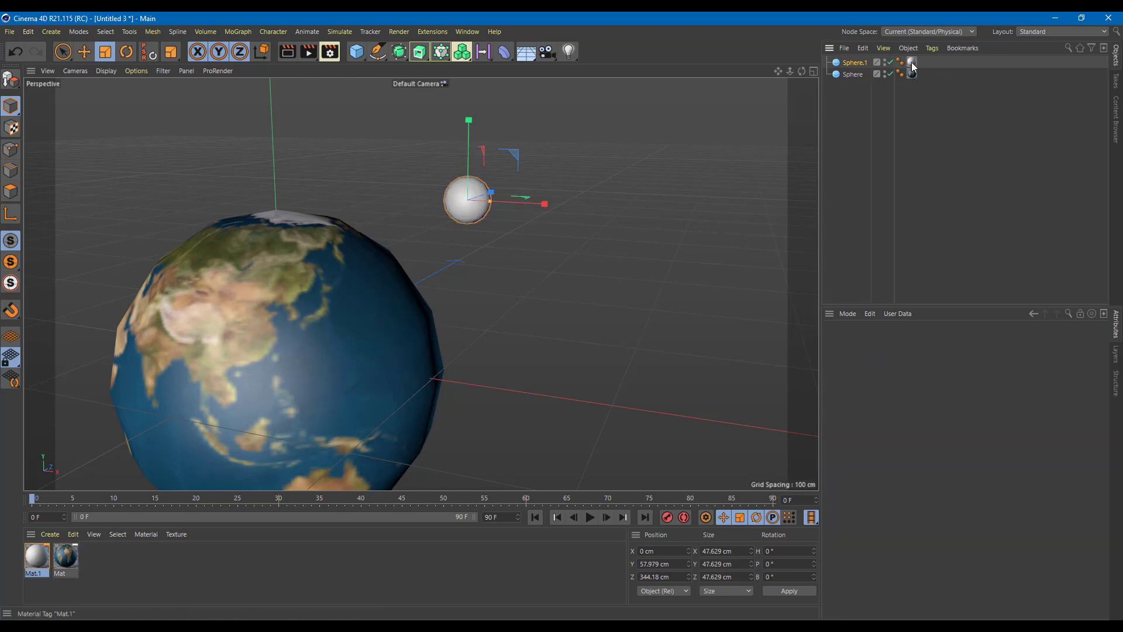
left_click(912, 63)
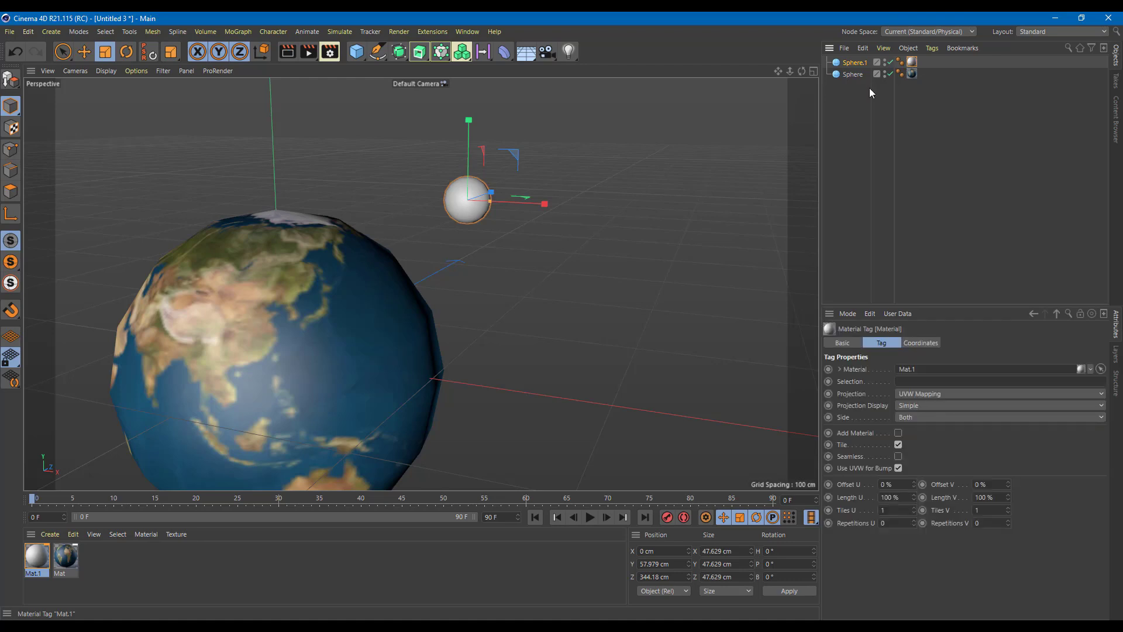
Load 92k-moon-color-map-3d-model as the second material's color texture, accepting a copy at the project location.
left_click(46, 561)
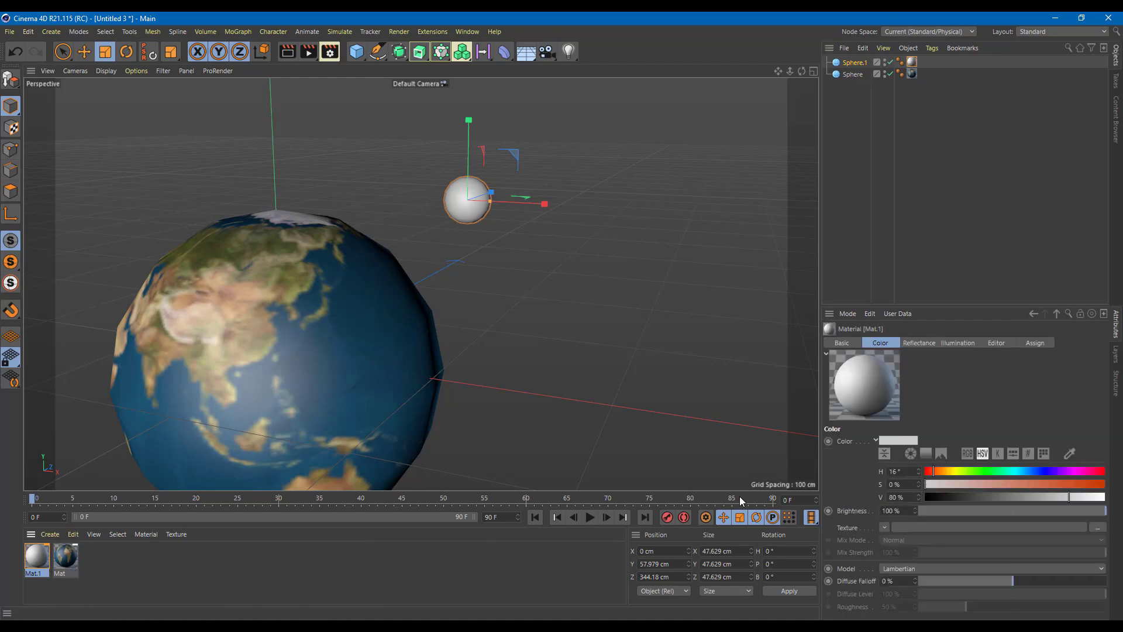
left_click(951, 527)
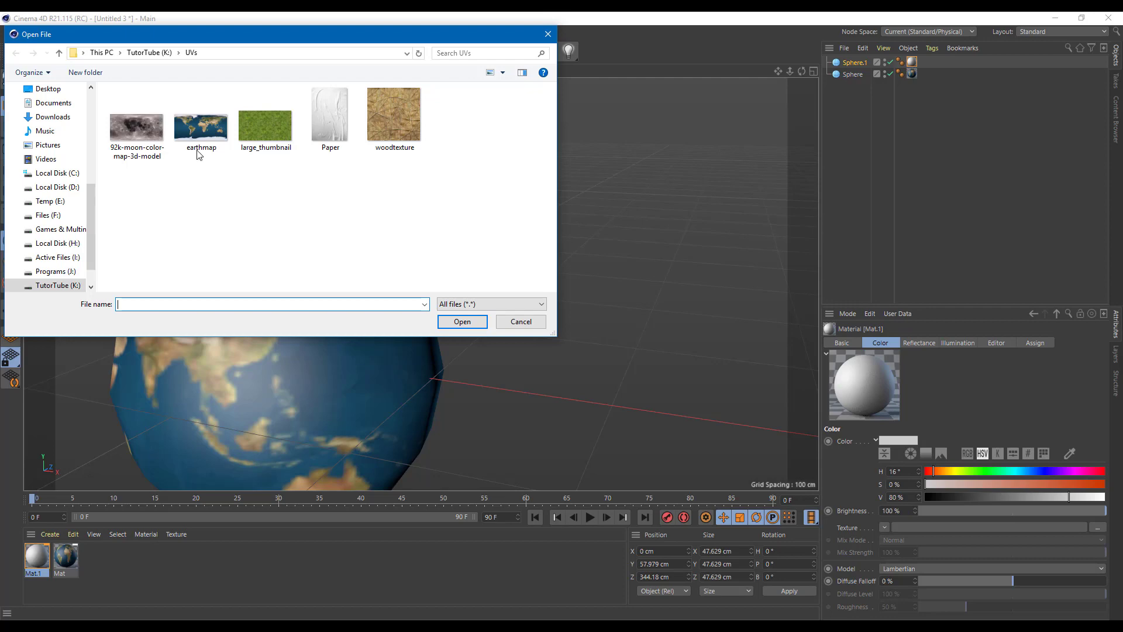
double_click(136, 126)
left_click(602, 368)
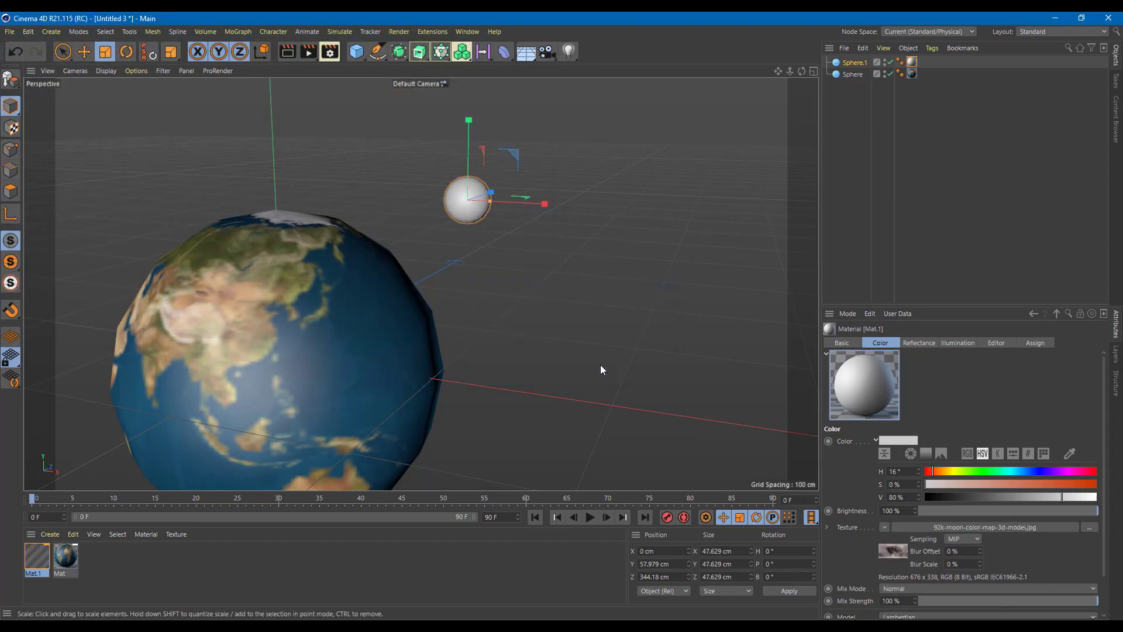
Render the view to check the Moon texture on the small sphere beside the Earth.
mouse_move(549, 258)
left_mouse_down("alt")
mouse_move(378, 293)
mouse_move(566, 252)
left_mouse_up("alt")
key("ctrl+r")
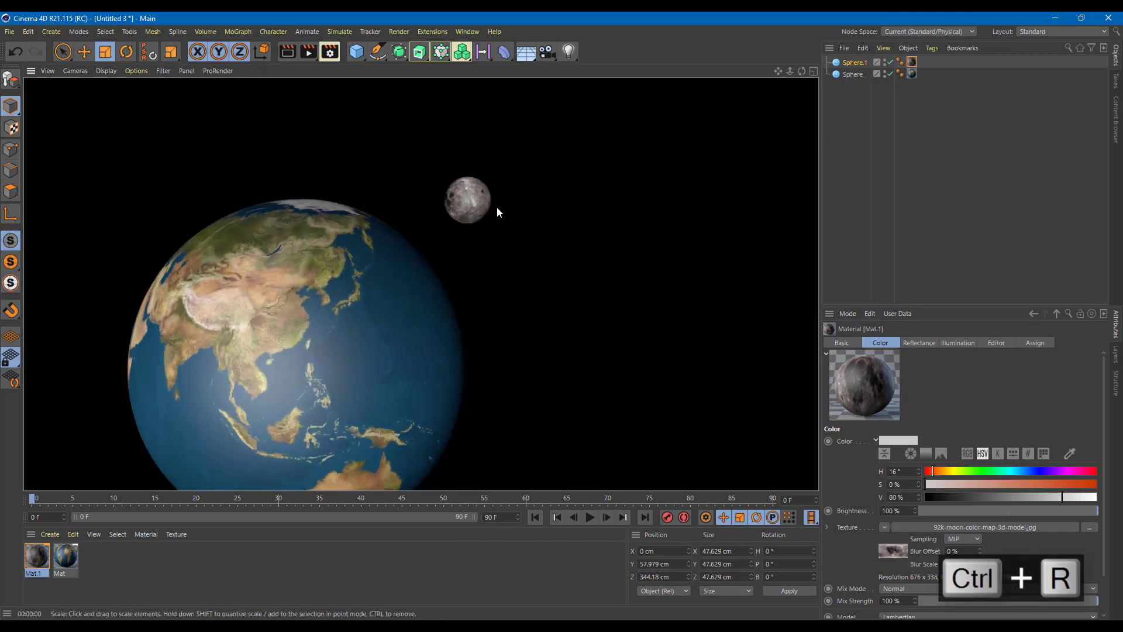
left_click_drag(571, 240, 523, 261, "alt")
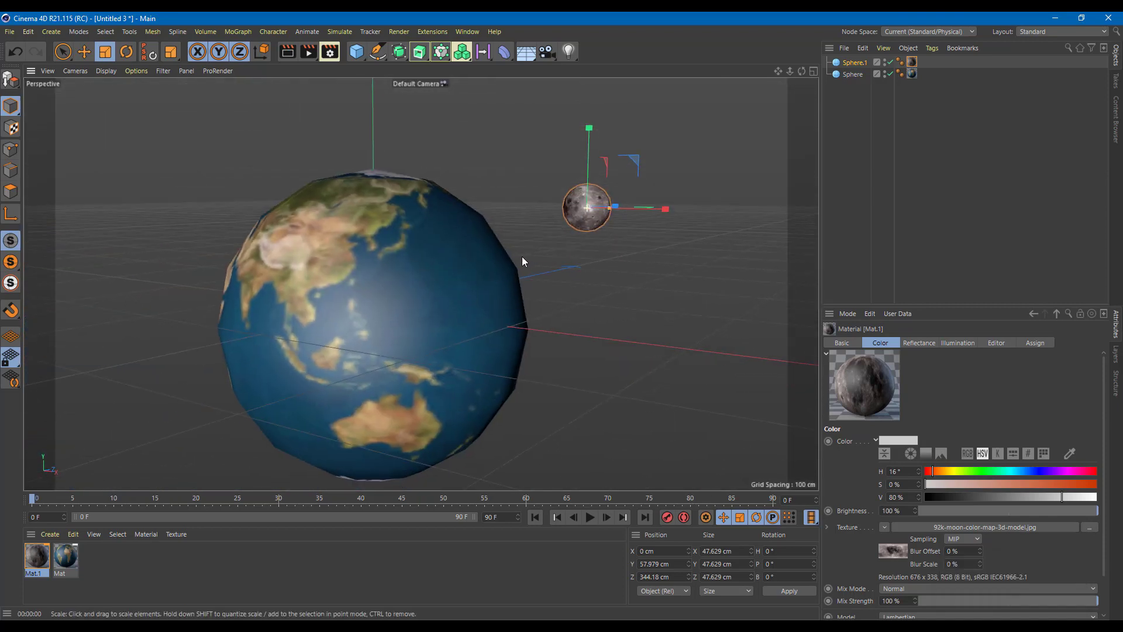
Open the Earth material's bitmap texture properties and examine how the image wraps around the large sphere's pole.
left_click(581, 263)
left_click_drag(690, 258, 731, 316, "alt")
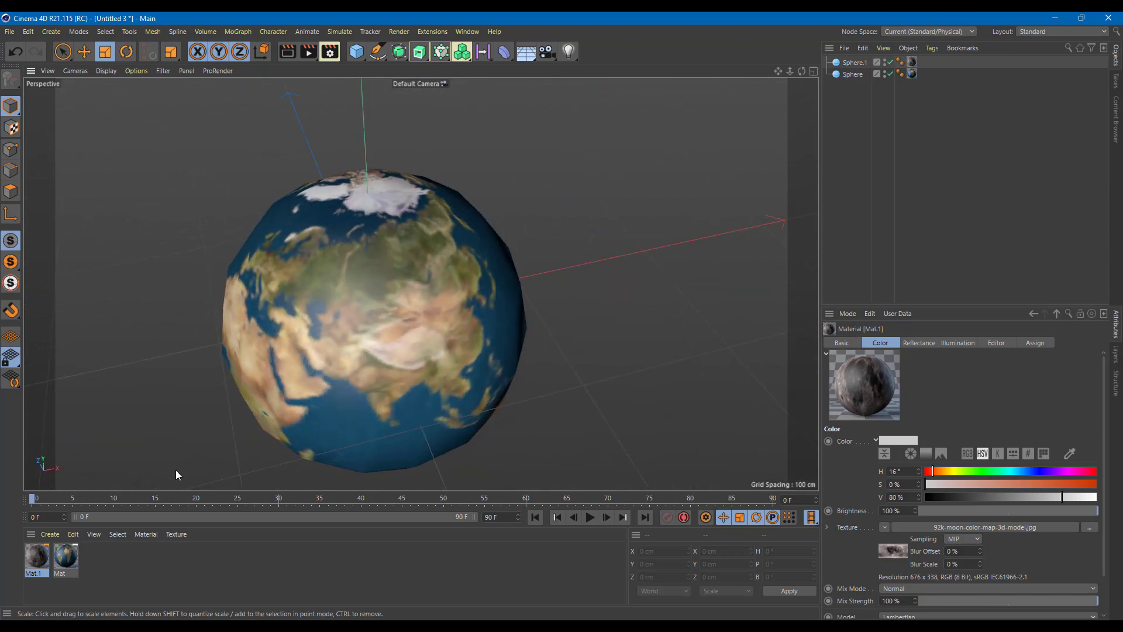
left_click(65, 556)
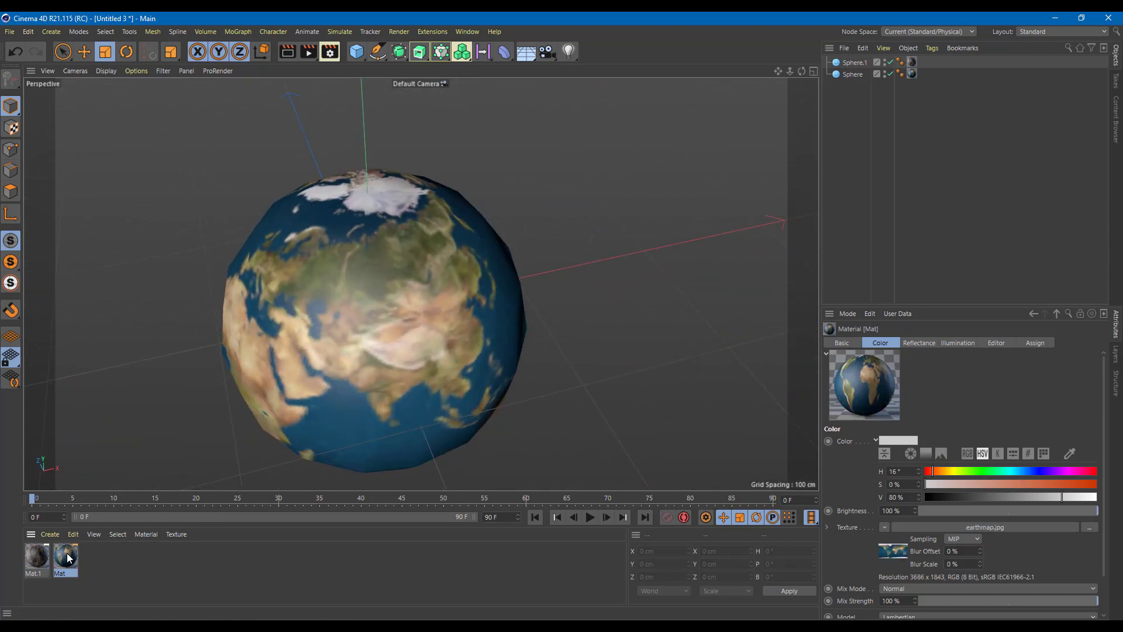
left_click(914, 528)
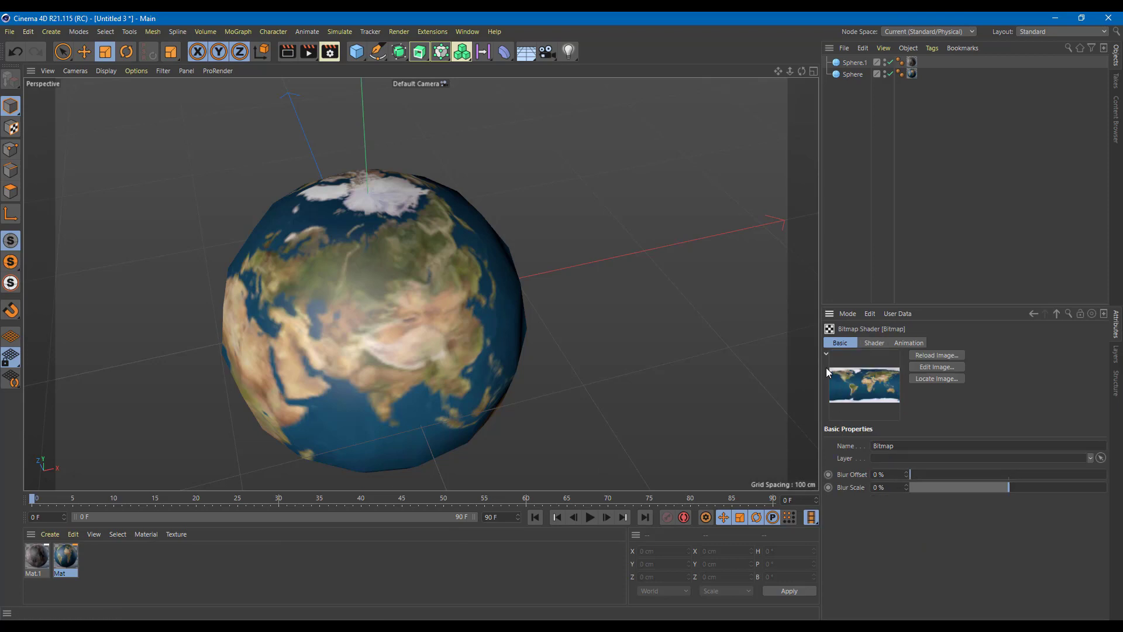
left_click_drag(465, 252, 369, 248, "alt")
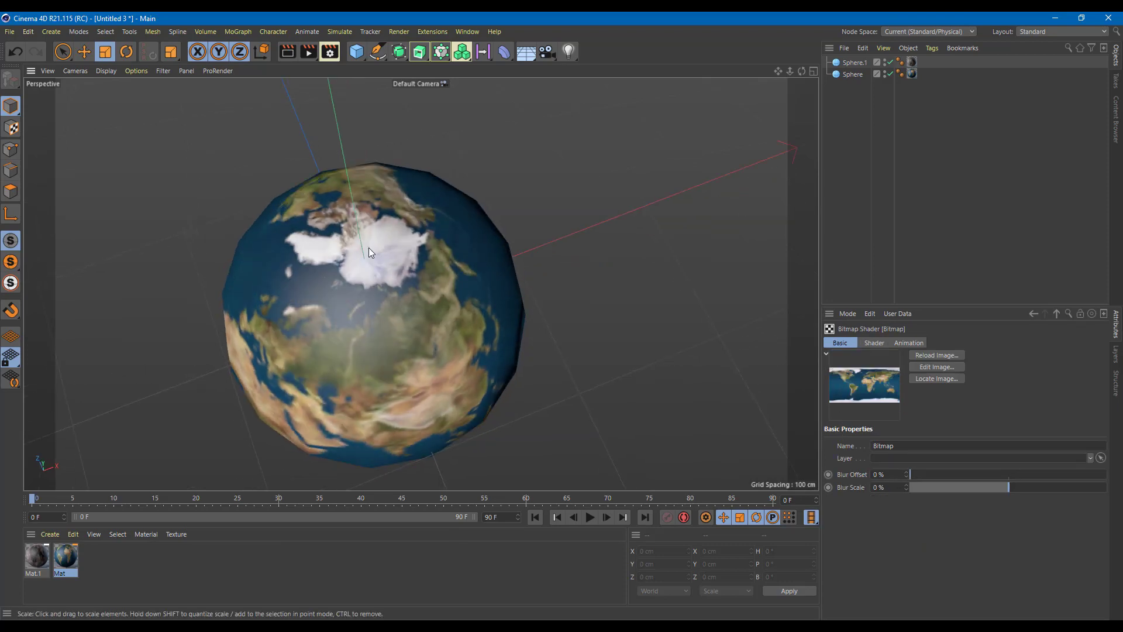
Switch to the BP - UV Edit layout and select the large Earth sphere to show its UV mesh.
left_click_drag(565, 338, 595, 363, "alt")
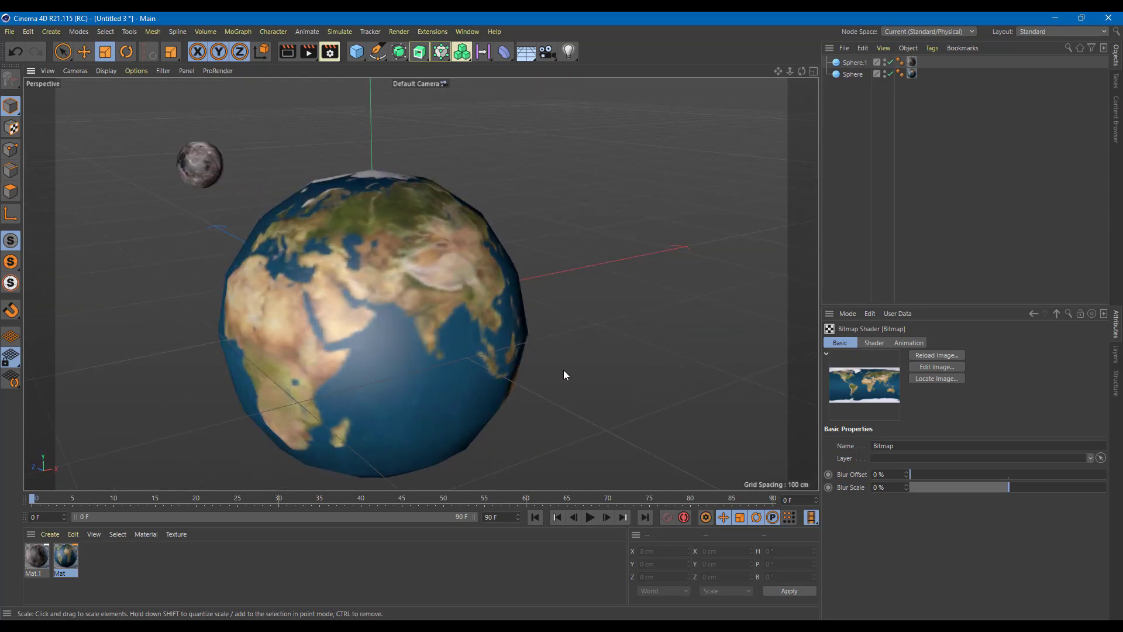
left_click(1038, 31)
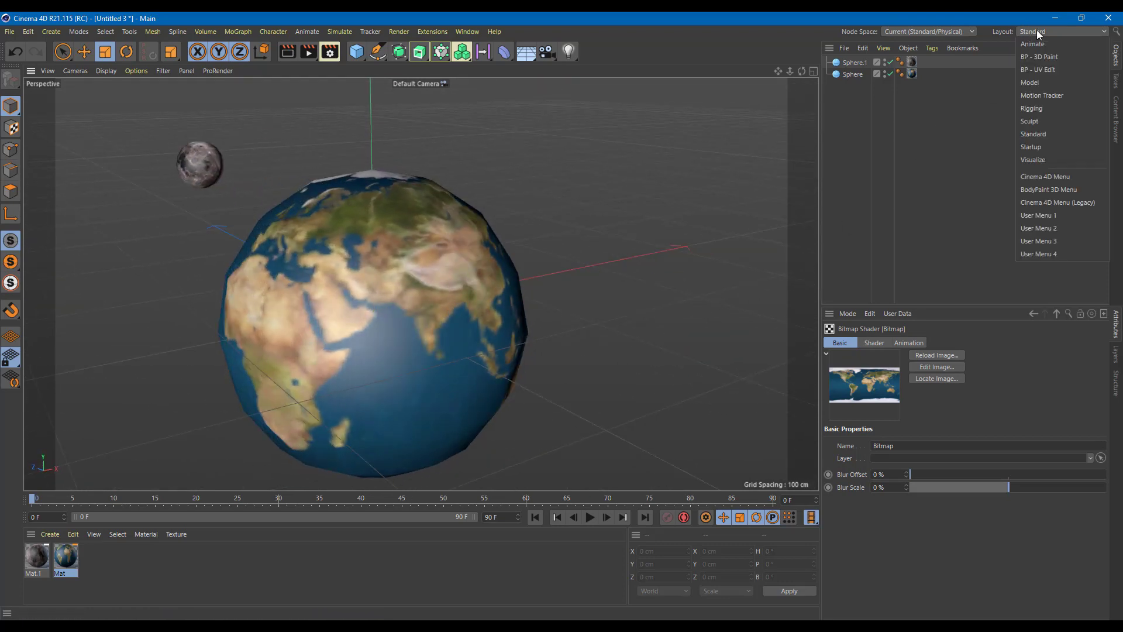
left_click(1041, 68)
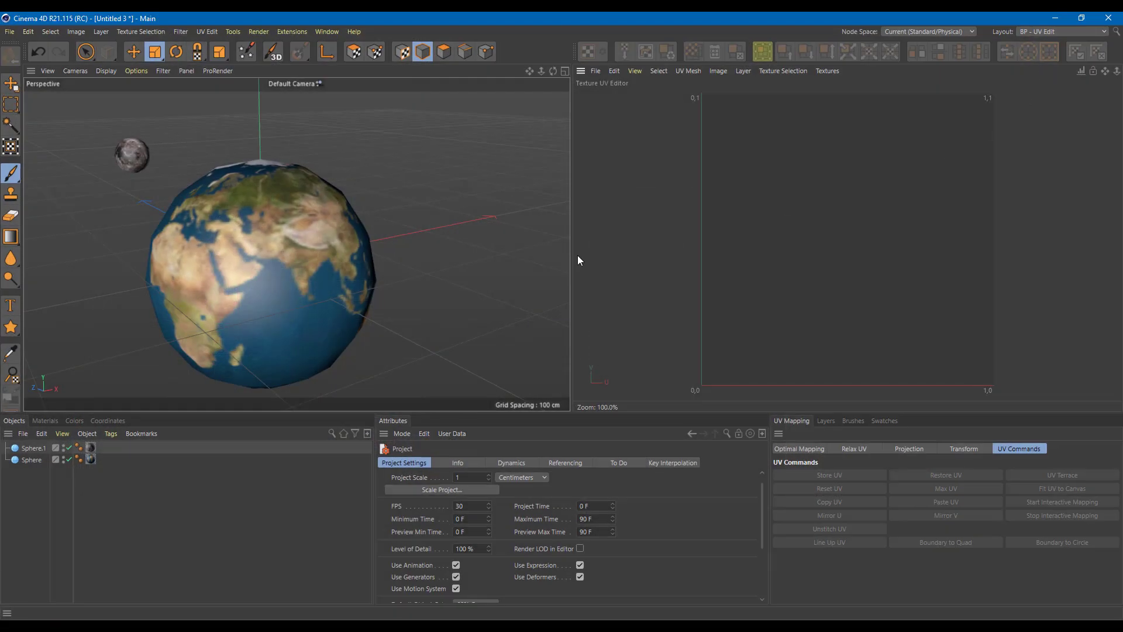
left_click(290, 263)
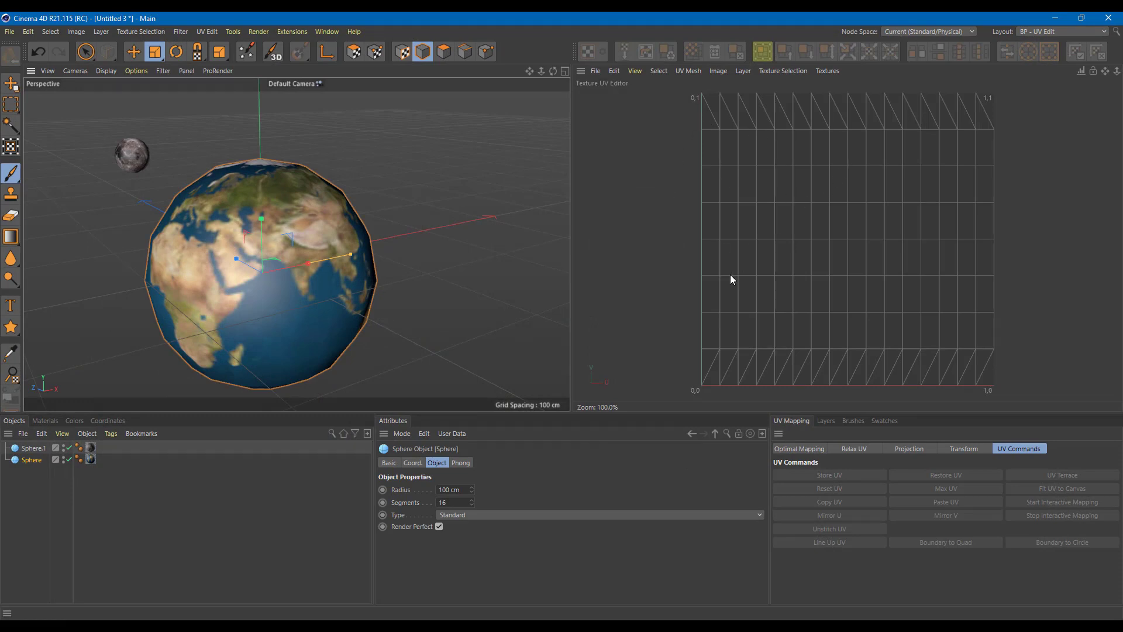
Turn on shading with lines and examine how the Earth sphere's polygons meet at the pole compared with the flat UV mesh.
key("n")
key("b")
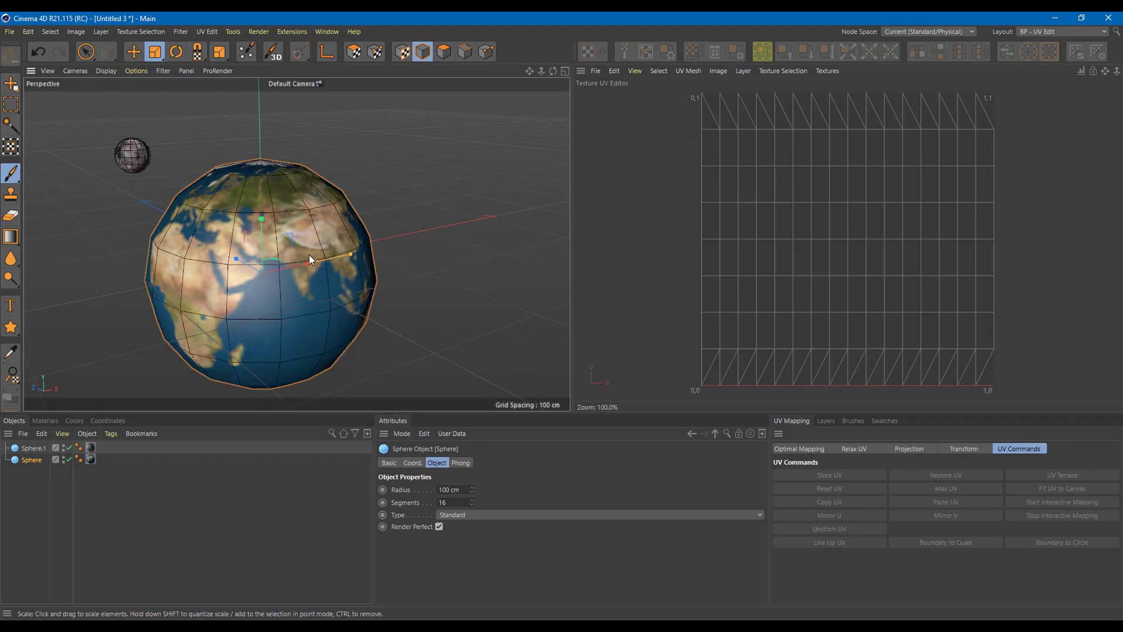
scroll(310, 255, "up", 4)
left_click_drag(320, 272, 233, 272, "alt")
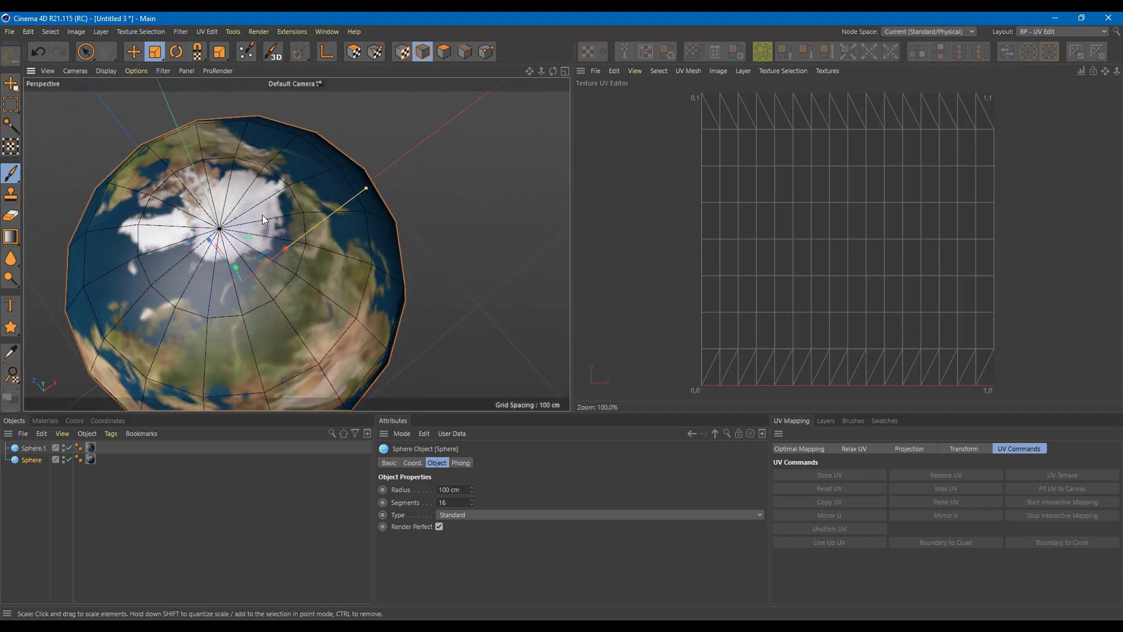
left_click_drag(360, 269, 243, 226, "alt")
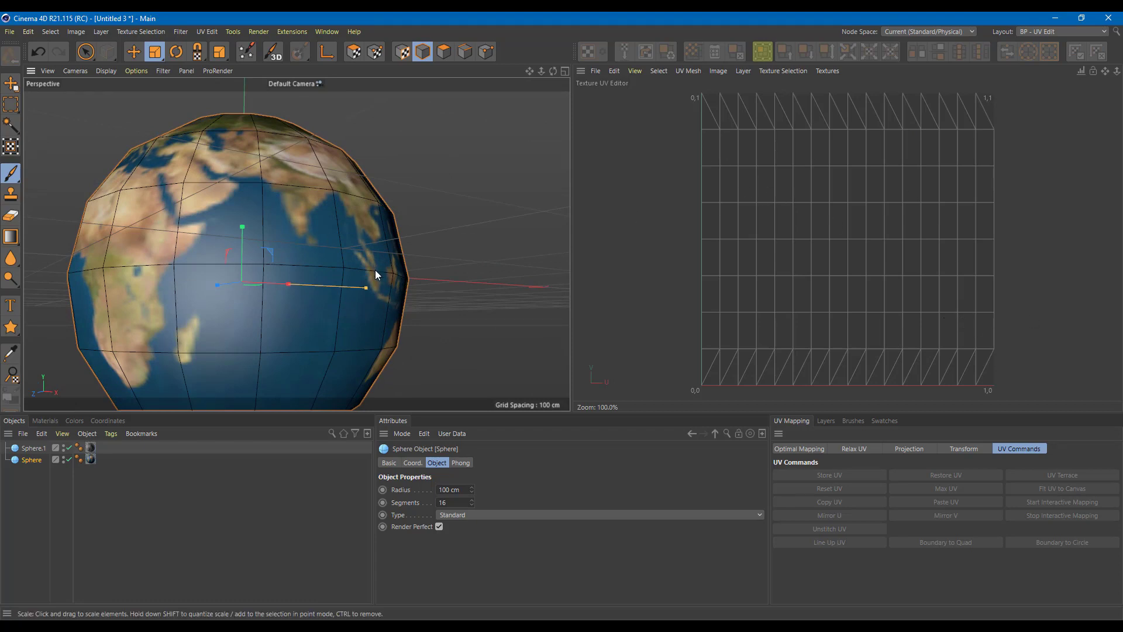
left_click_drag(375, 269, 377, 305, "alt")
scroll(377, 304, "down", 2)
scroll(377, 304, "down", 4)
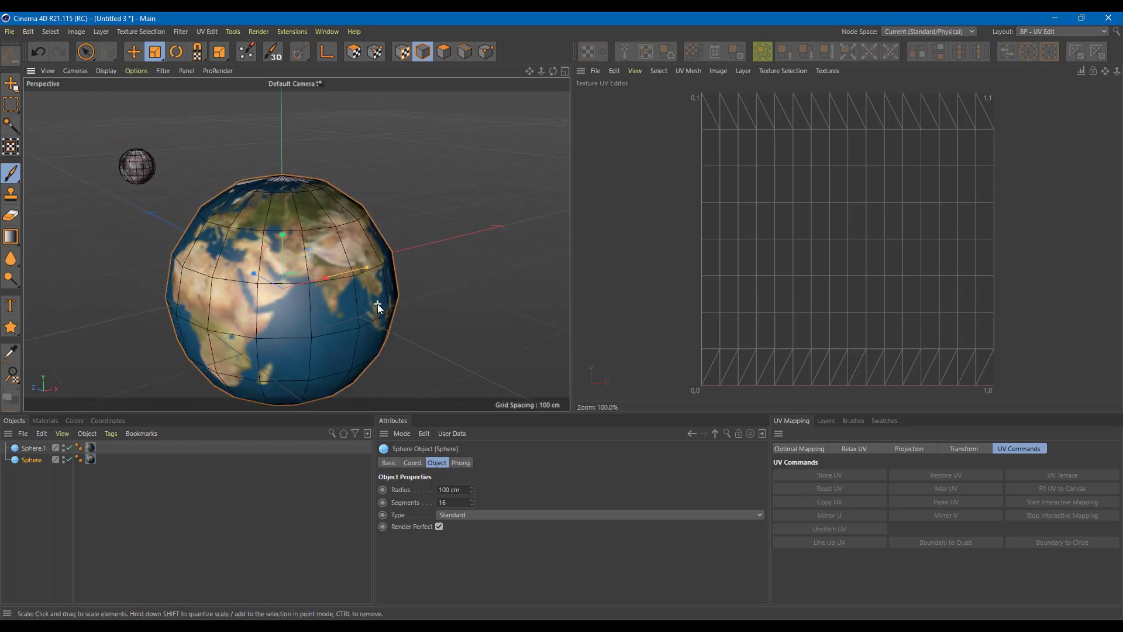
scroll(377, 304, "up", 3)
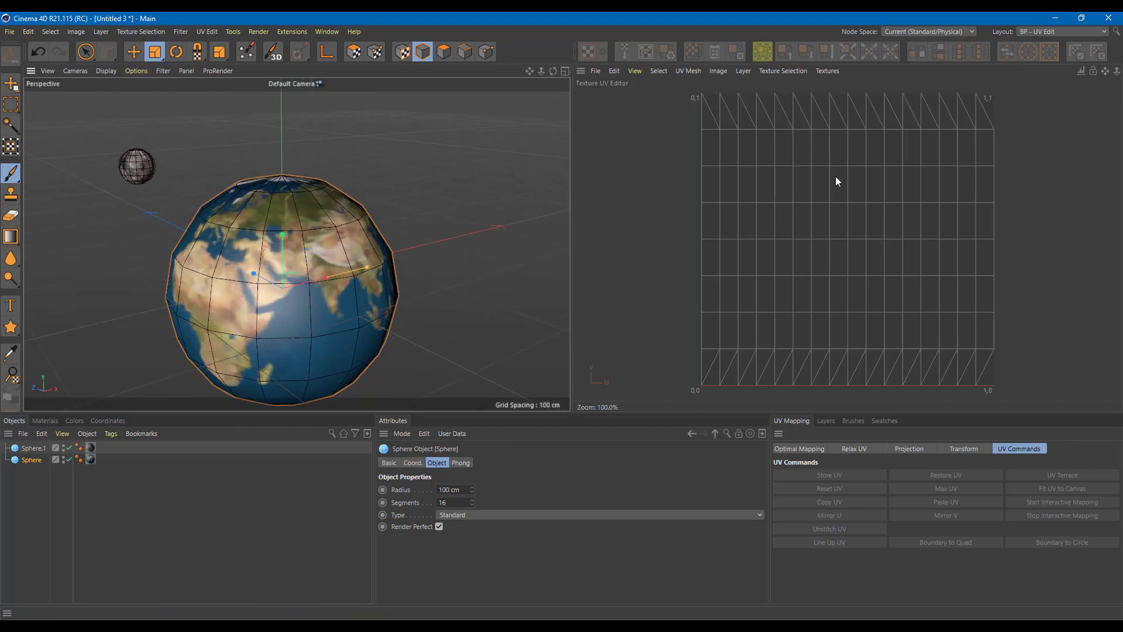
Load the Moon map and the Earth map in turn behind the UV mesh and compare the Earth map with the sphere.
left_click(826, 421)
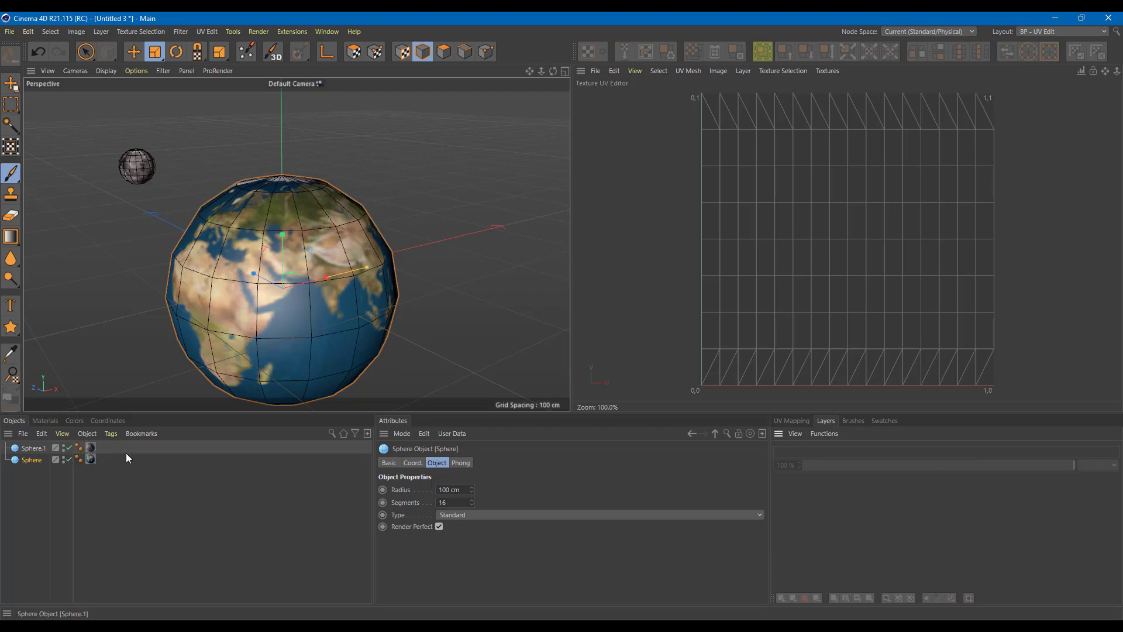
left_click(49, 421)
left_click(18, 481)
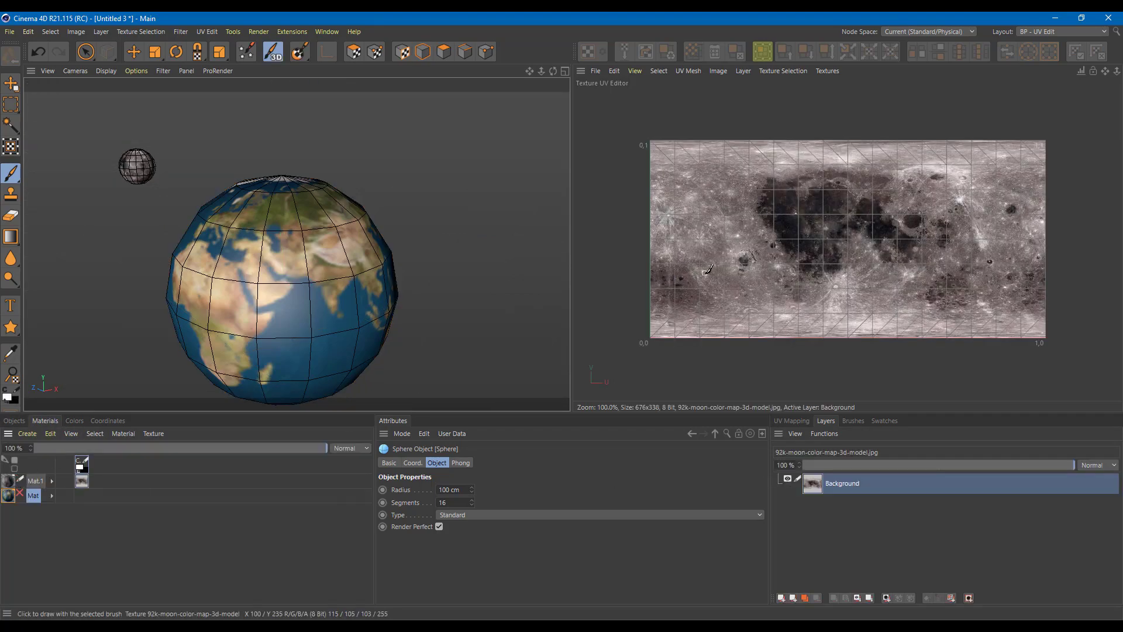
left_click(19, 494)
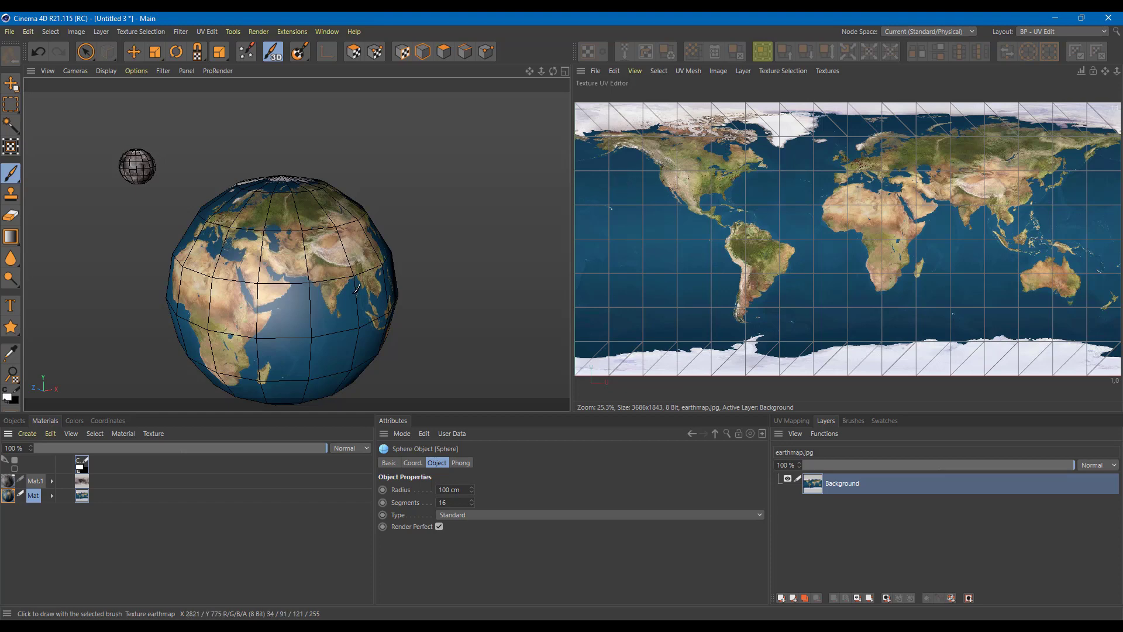
mouse_move(247, 279)
left_mouse_down("alt")
mouse_move(398, 264)
mouse_move(237, 280)
left_mouse_up("alt")
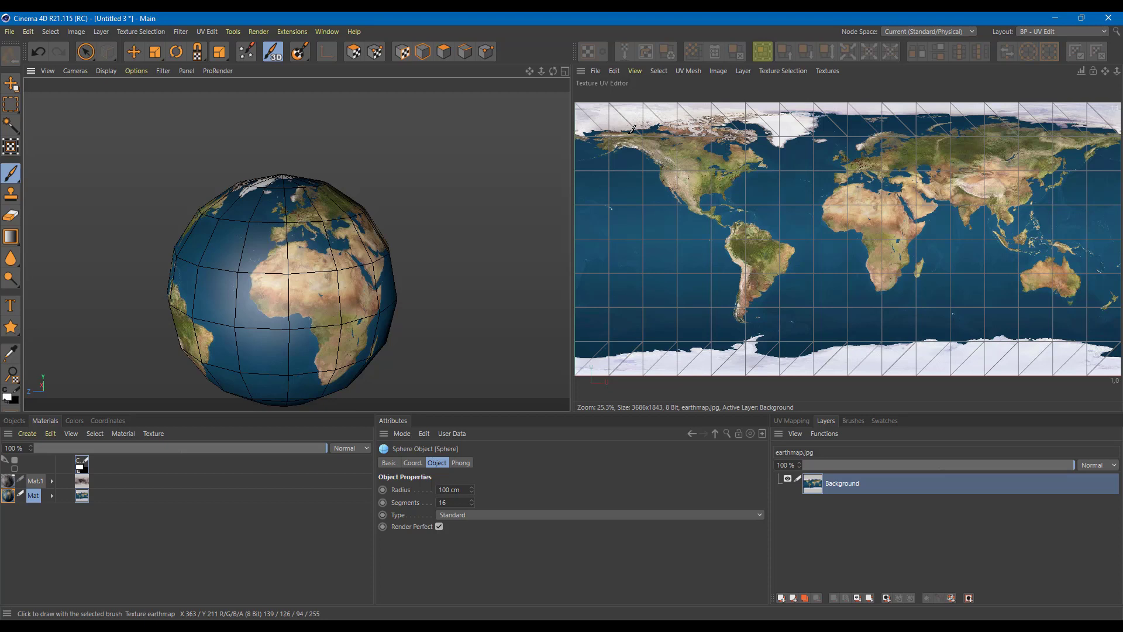
Return to the Standard layout and render the view with both the Earth and the Moon in frame.
left_click(1033, 32)
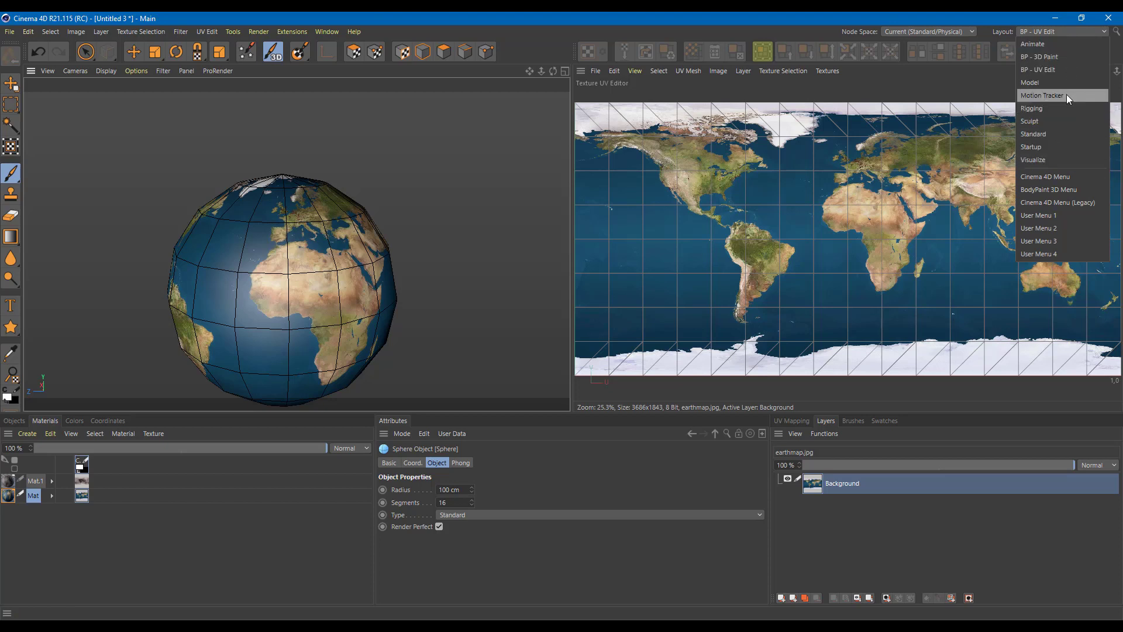
left_click(1055, 133)
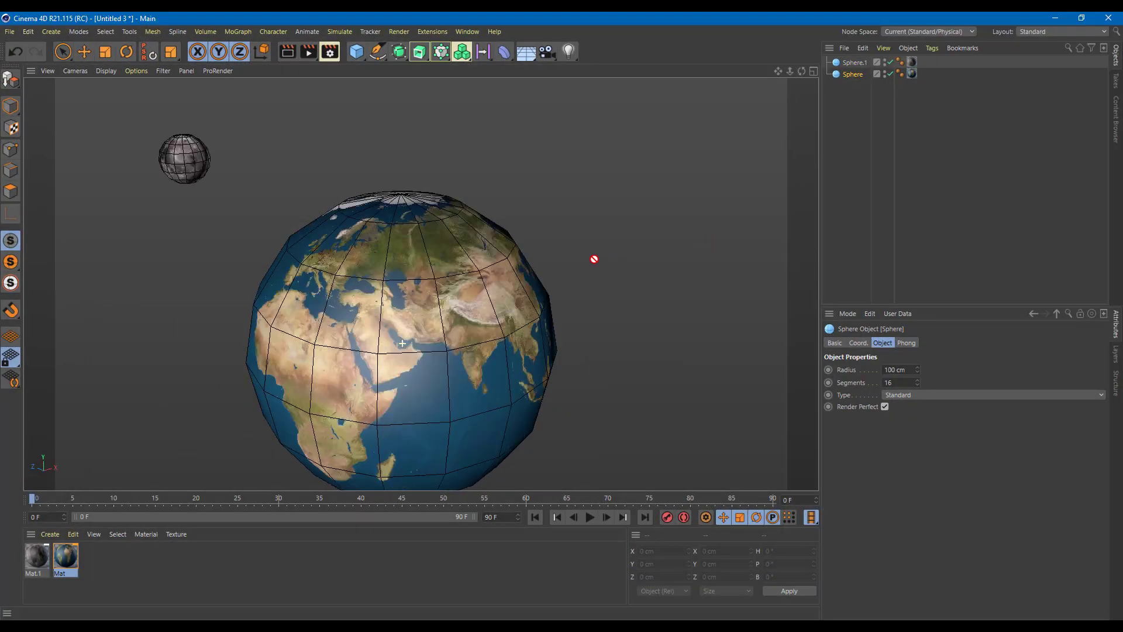
left_click_drag(593, 257, 506, 227, "alt")
middle_click_drag(617, 224, 567, 191, "alt")
left_click_drag(594, 234, 568, 234, "alt")
key("ctrl+r")
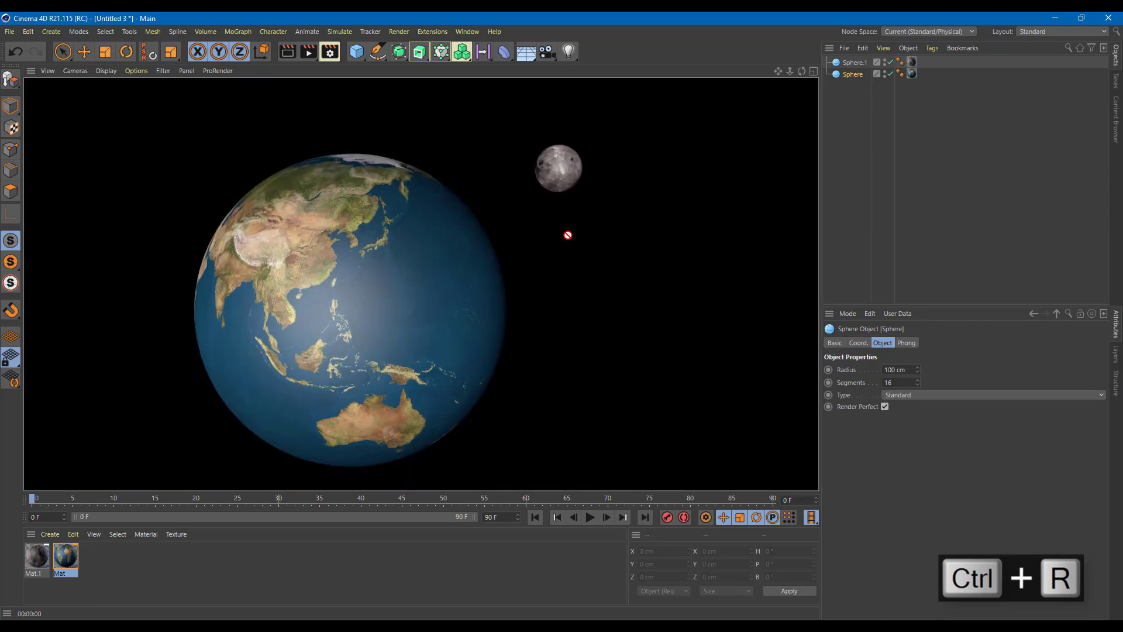
mouse_move(570, 234)
left_mouse_down("alt")
mouse_move(652, 218)
mouse_move(600, 270)
left_mouse_up("alt")
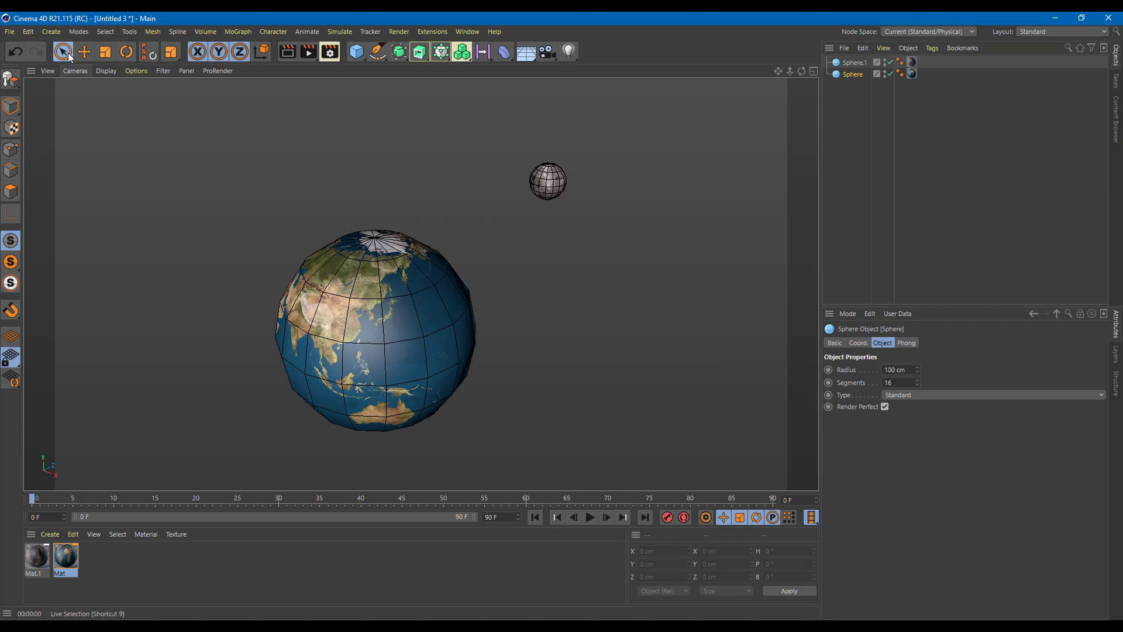
Delete both spheres and both materials from the scene.
left_click(407, 326)
key("Delete")
left_click(549, 195)
key("Delete")
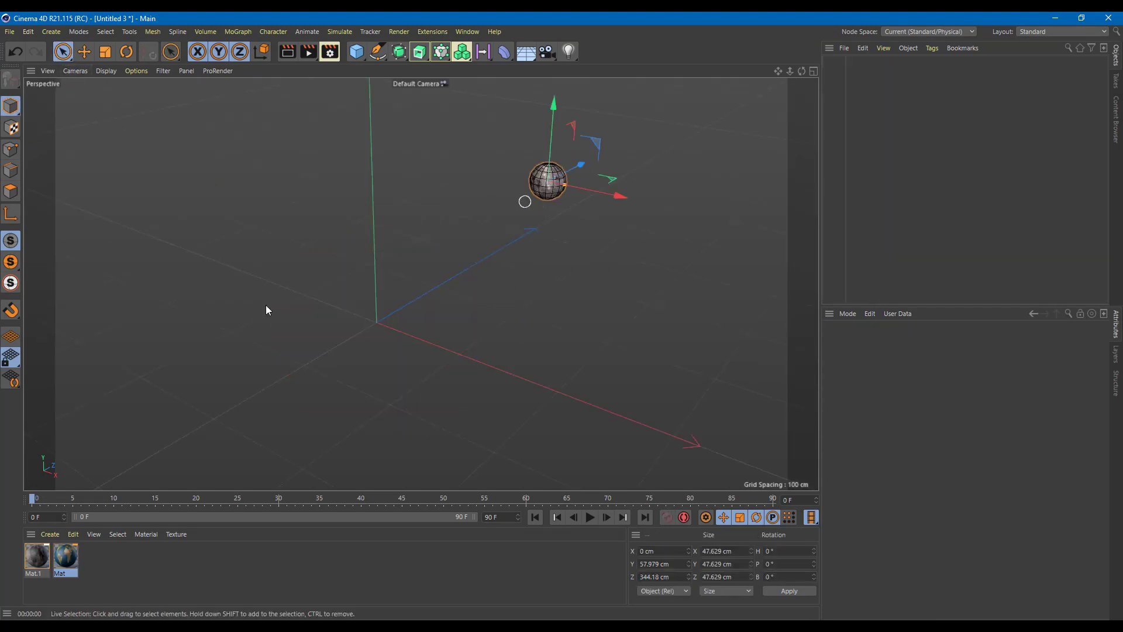
left_click(67, 558)
key("Delete")
left_click(41, 559)
key("Delete")
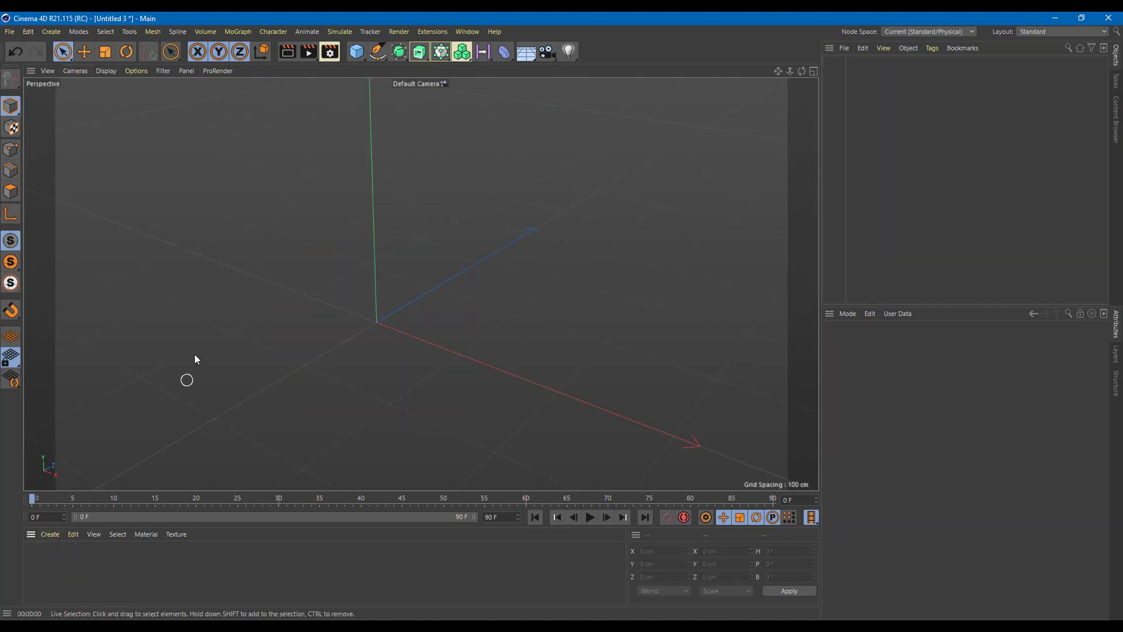
Create a default plane, then create a new material and apply it to the plane.
left_click(354, 57)
left_click(459, 89)
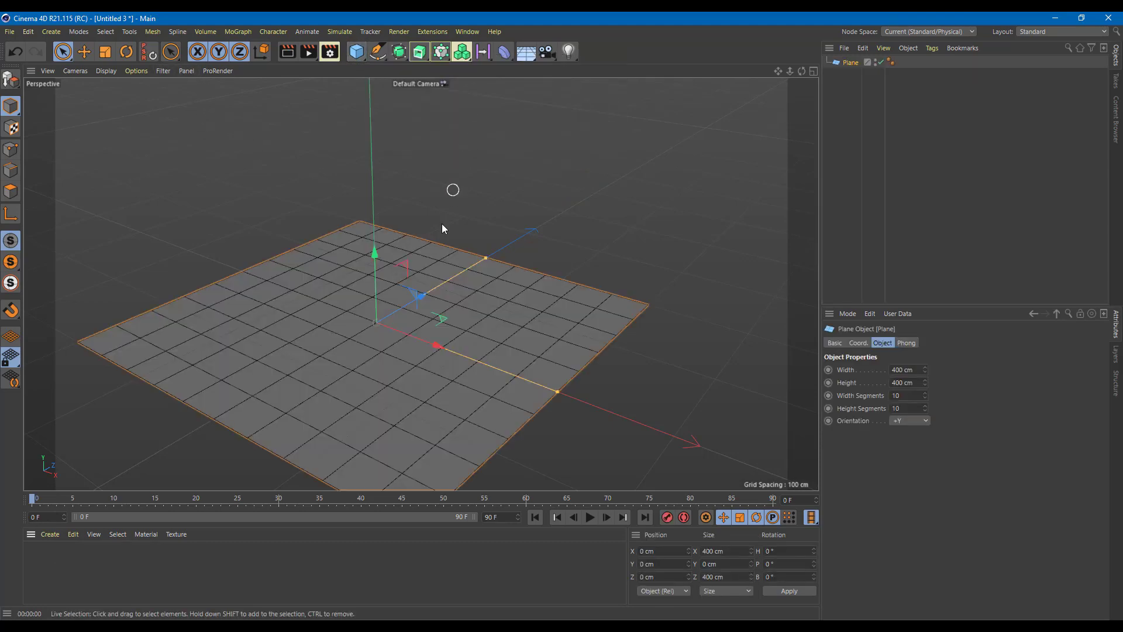
left_click_drag(418, 289, 503, 210, "alt")
double_click(216, 574)
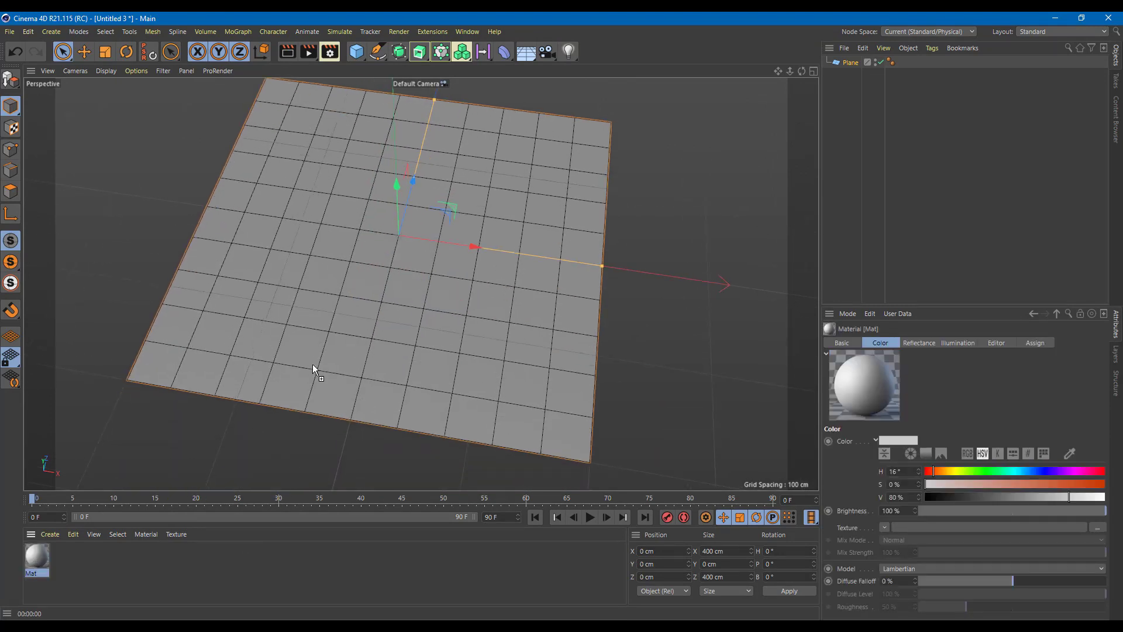
left_click_drag(313, 368, 313, 369)
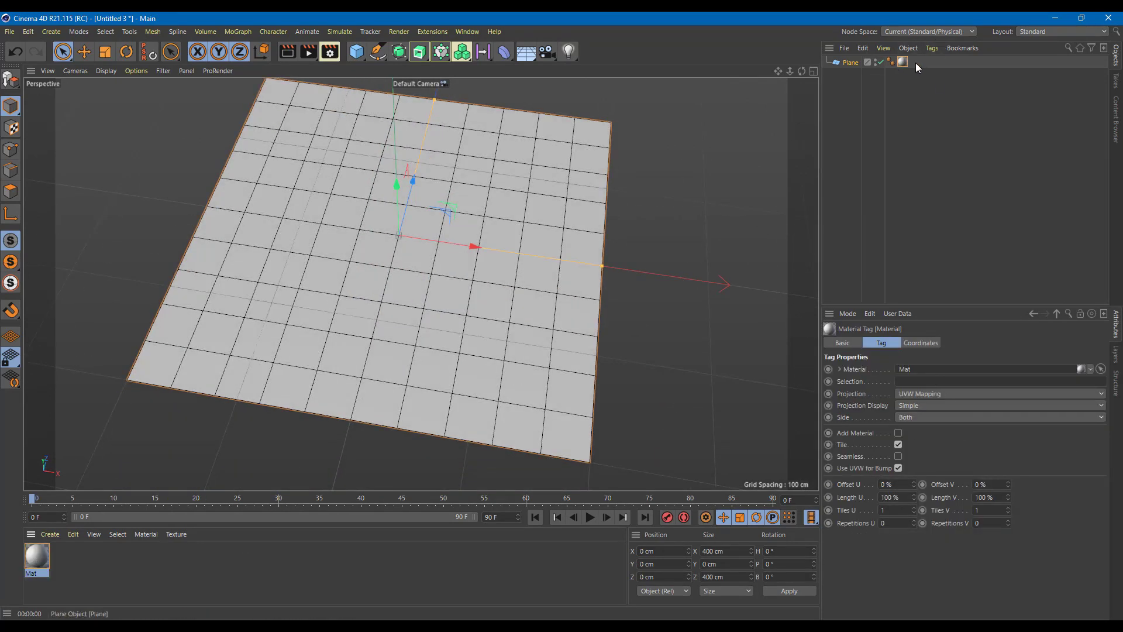
Load the Paper image as the plane material's color texture, accepting a copy at the project location.
left_click(40, 557)
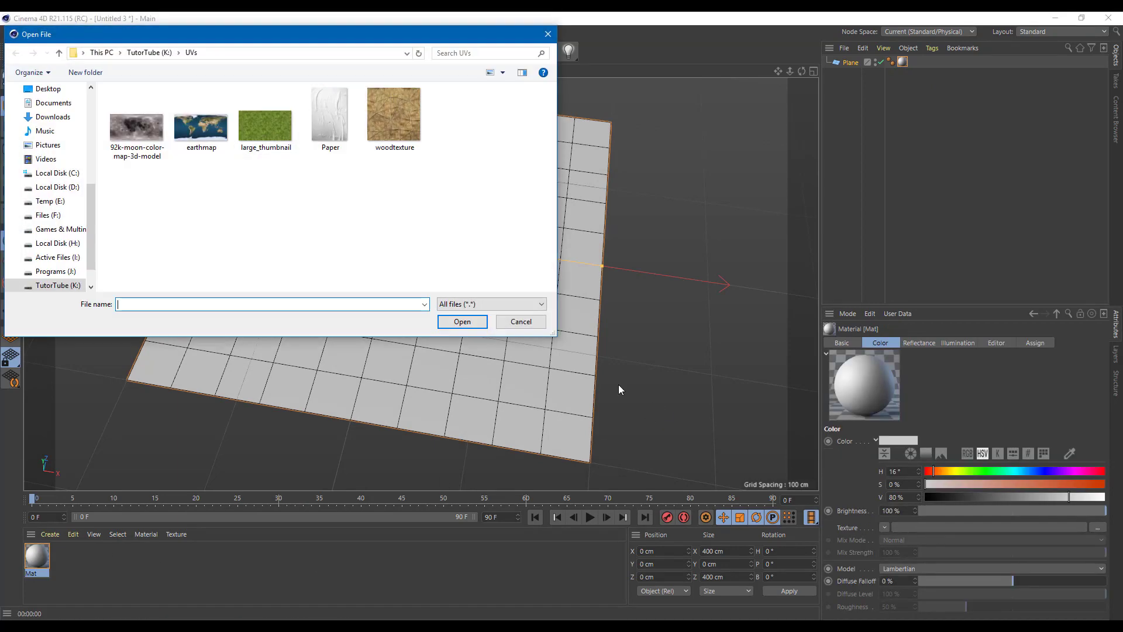
double_click(346, 138)
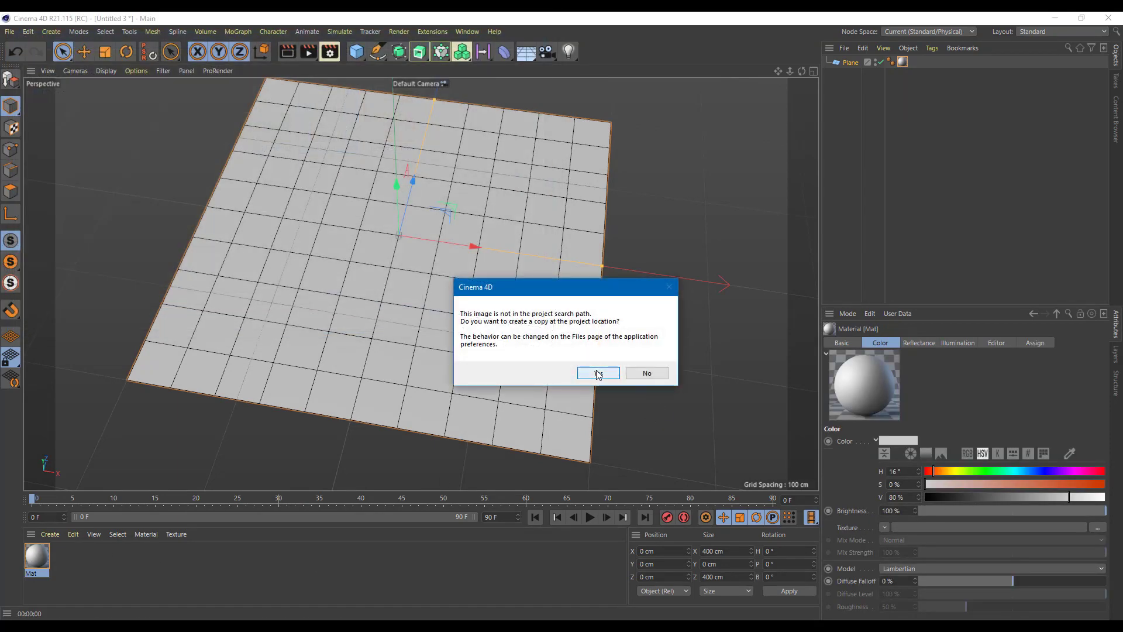
left_click(596, 370)
left_click_drag(670, 343, 669, 375, "alt")
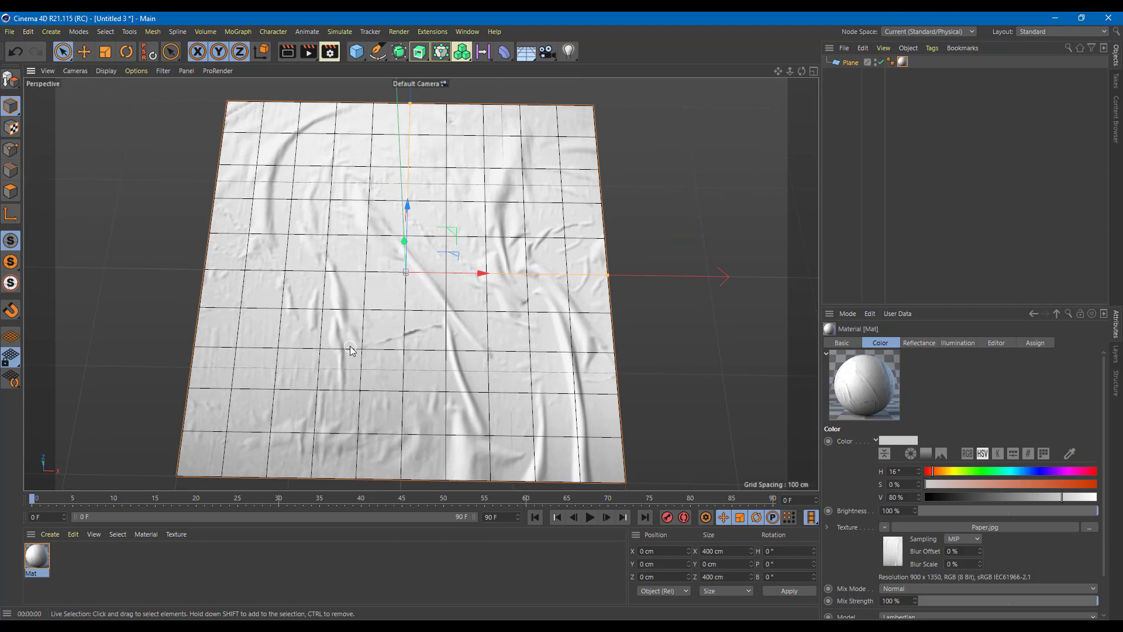
Make the plane editable and scale it along X to about 277 cm so it has sheet-of-paper proportions.
key("c")
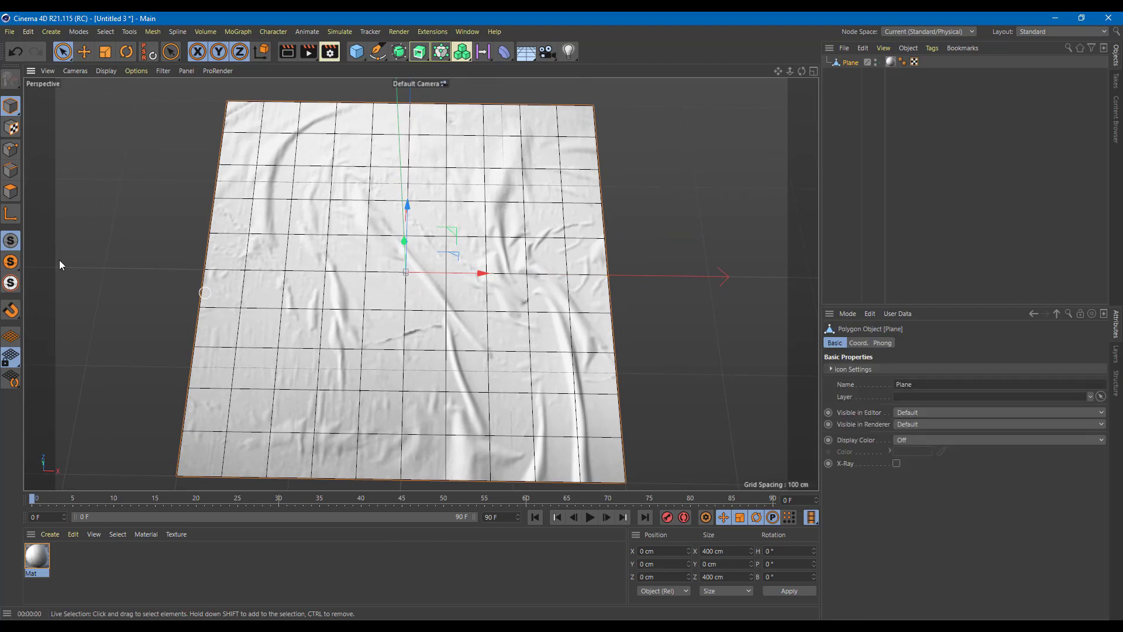
left_click(111, 52)
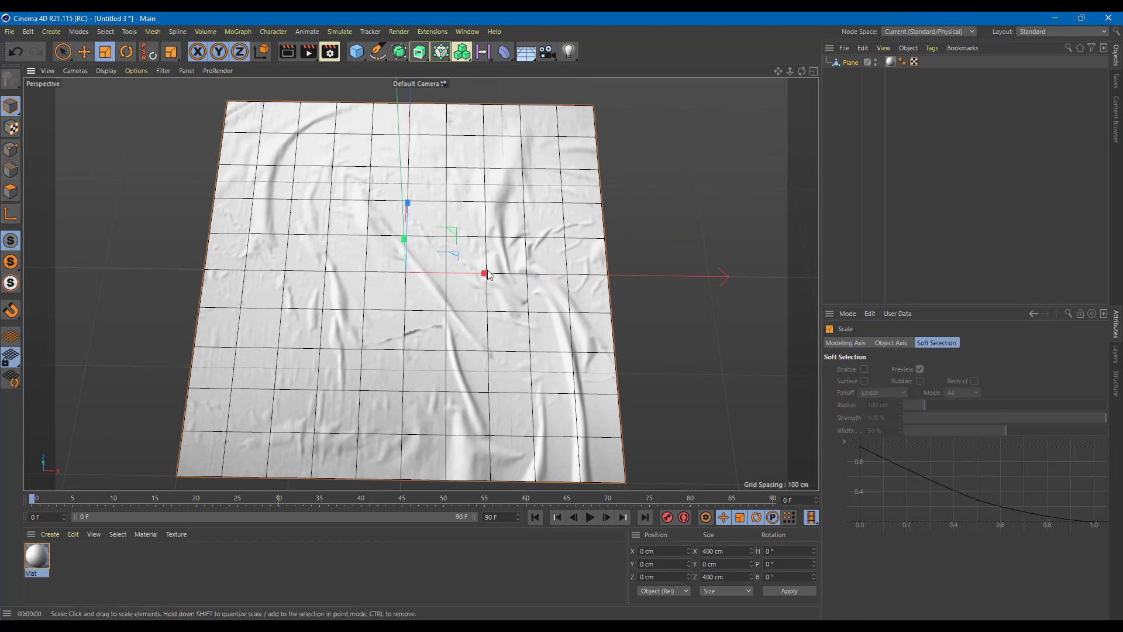
left_click_drag(483, 273, 673, 337)
Deselect the paper plane and render the view to check its texture.
left_click(637, 342)
key("ctrl+r")
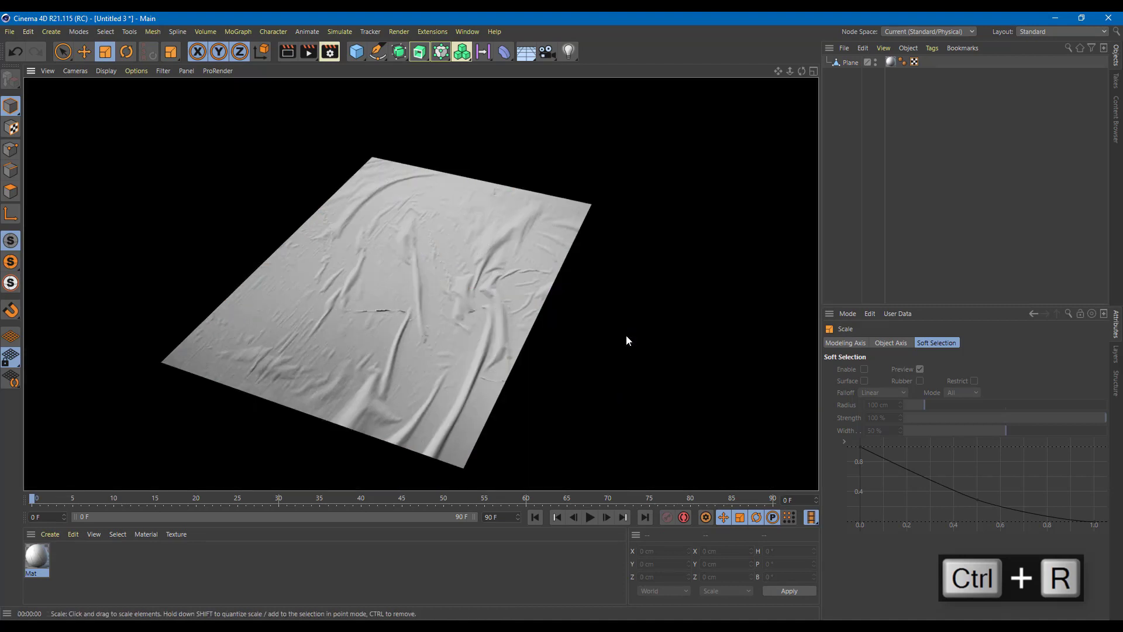
left_click(627, 338)
Duplicate the paper plane twice, placing the second copy at about X 81, Y 7, Z 65 cm, and render the overlapping sheets.
left_click(411, 241)
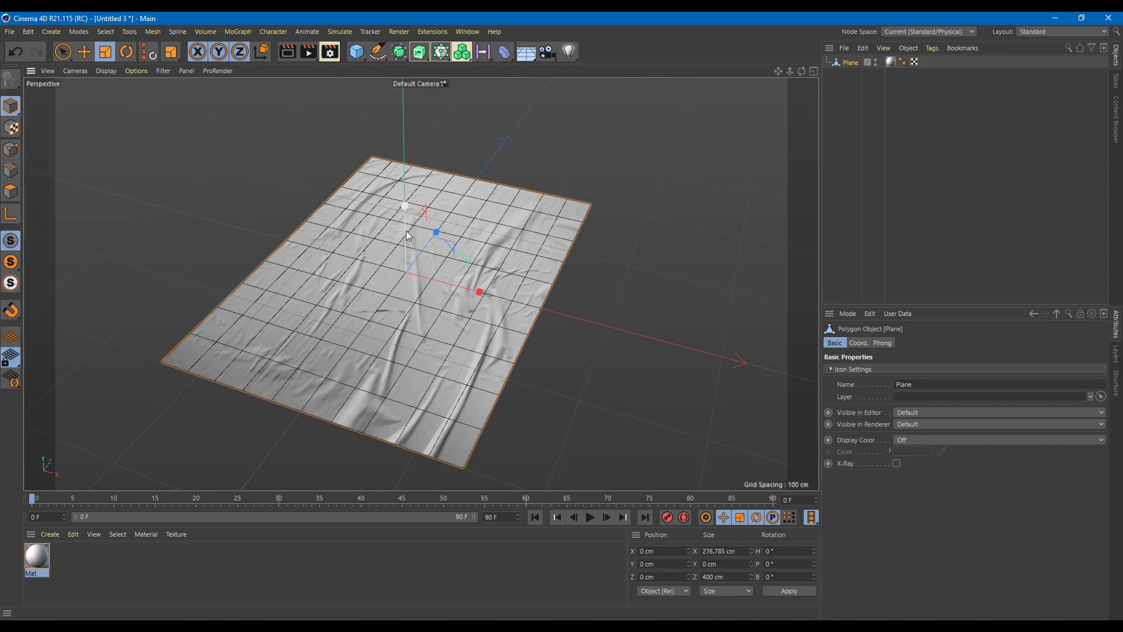
left_click_drag(407, 224, 406, 226, "ctrl")
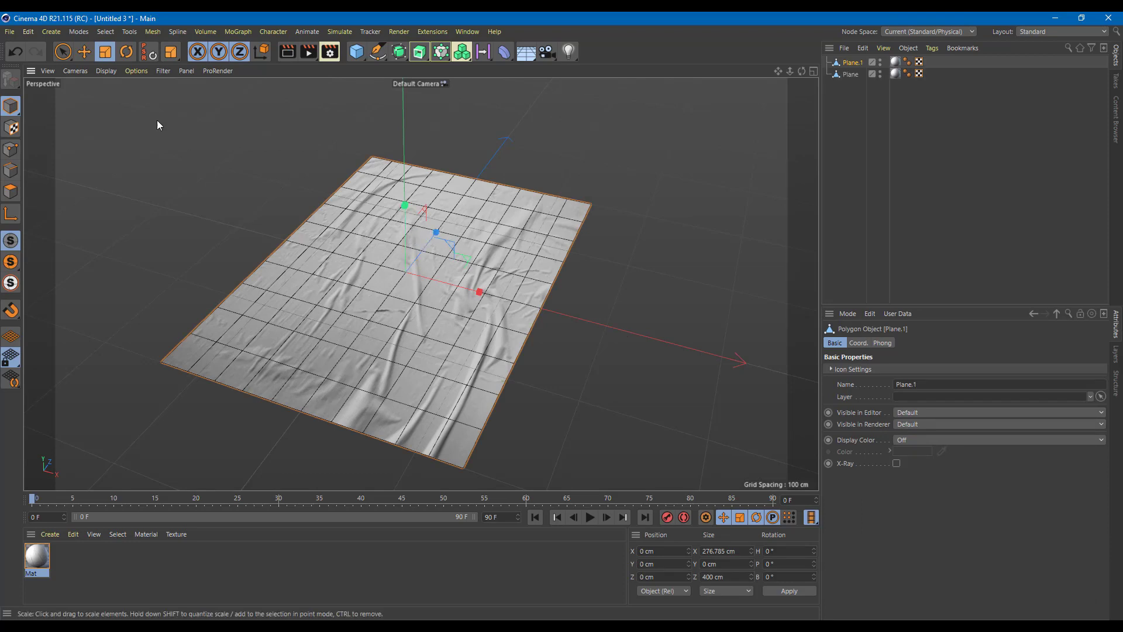
left_click(67, 53)
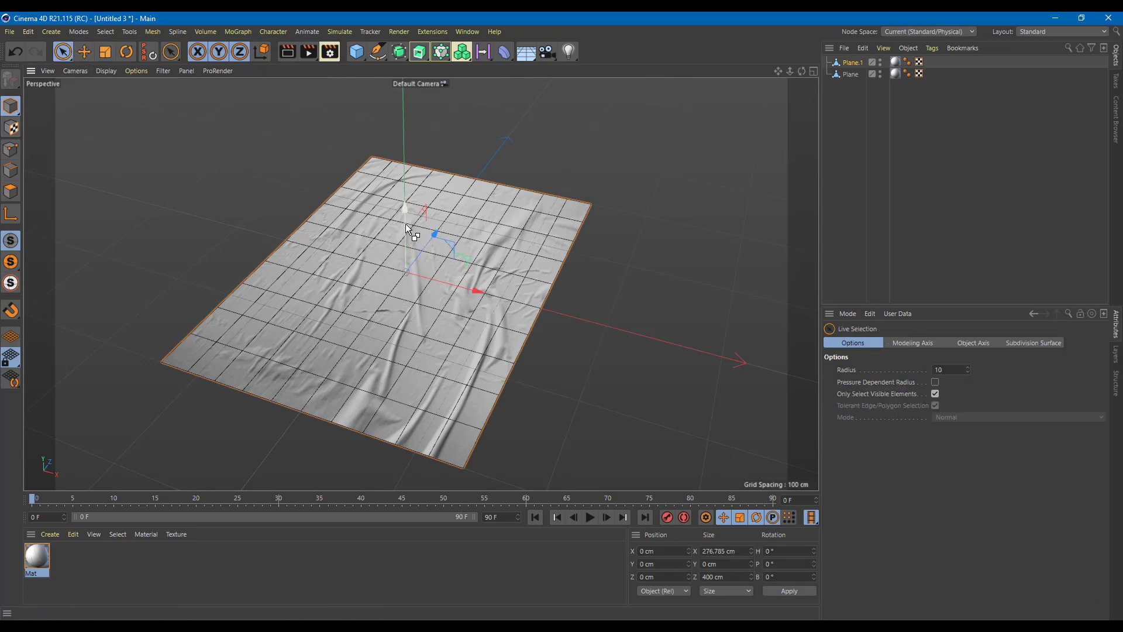
left_click_drag(405, 224, 554, 276, "ctrl")
key("ctrl+r")
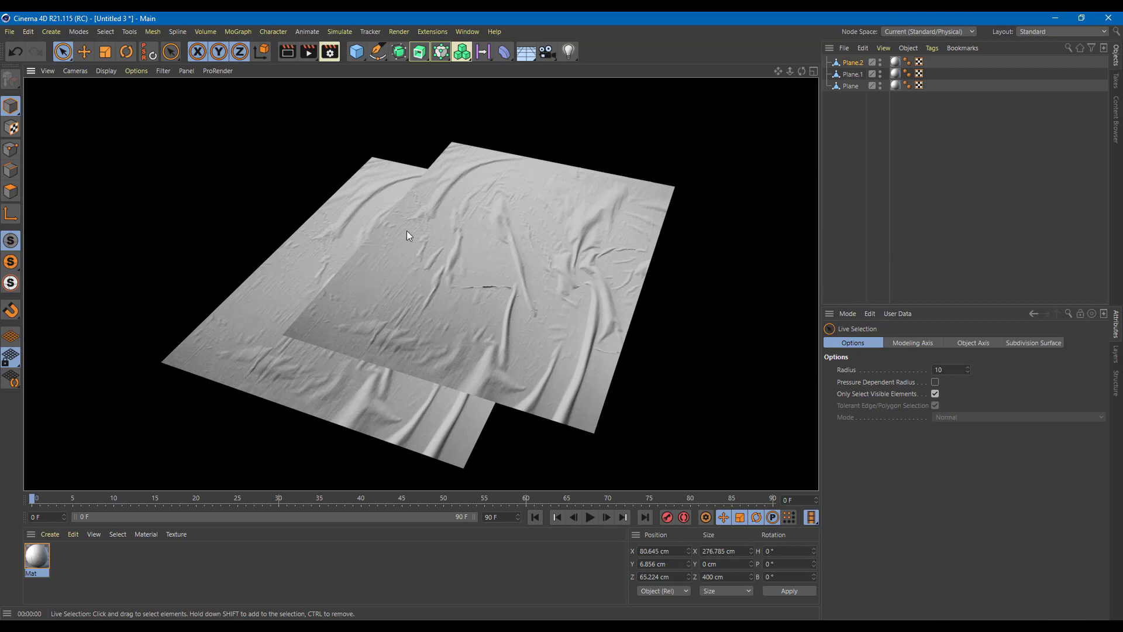
left_click_drag(407, 231, 413, 258, "alt")
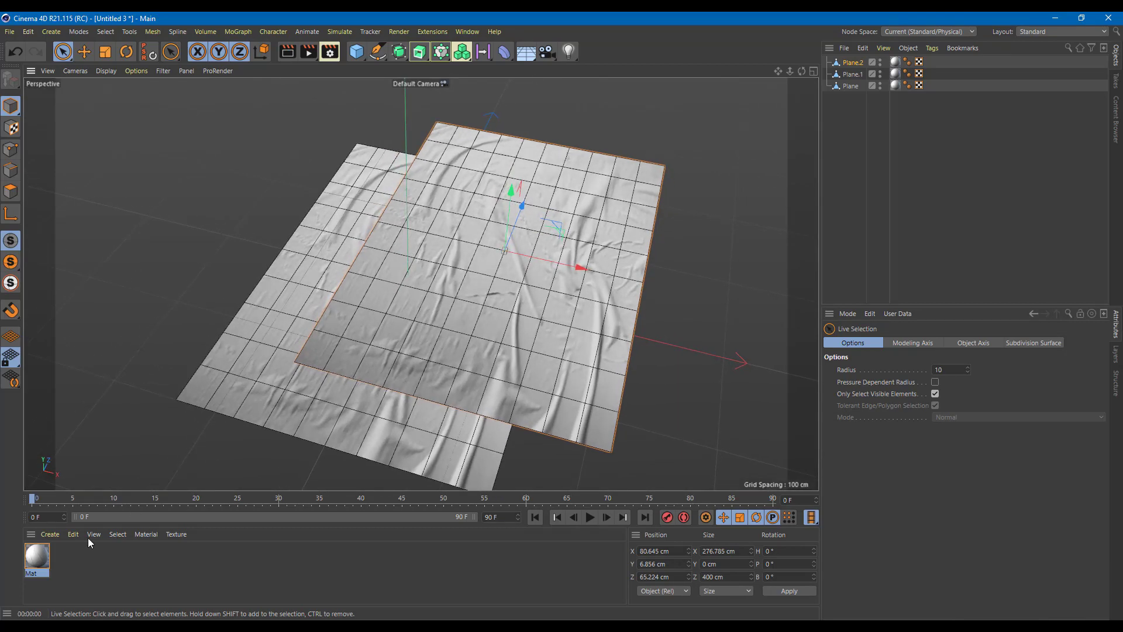
Delete the paper planes and their material to empty the scene.
left_click(39, 557)
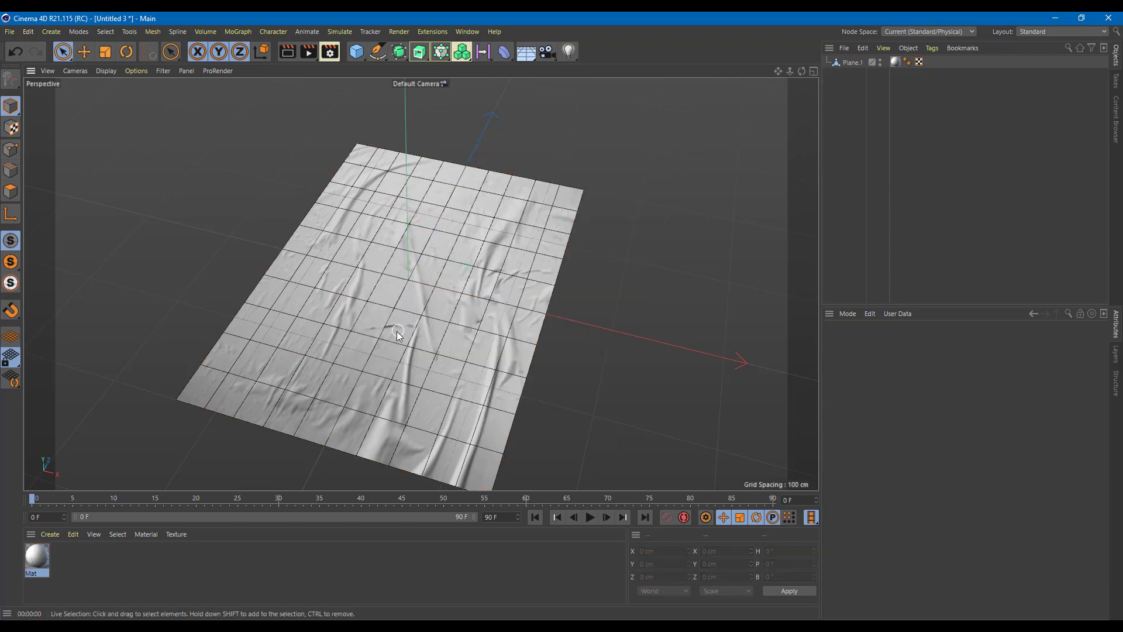
left_click(317, 398)
key("Delete")
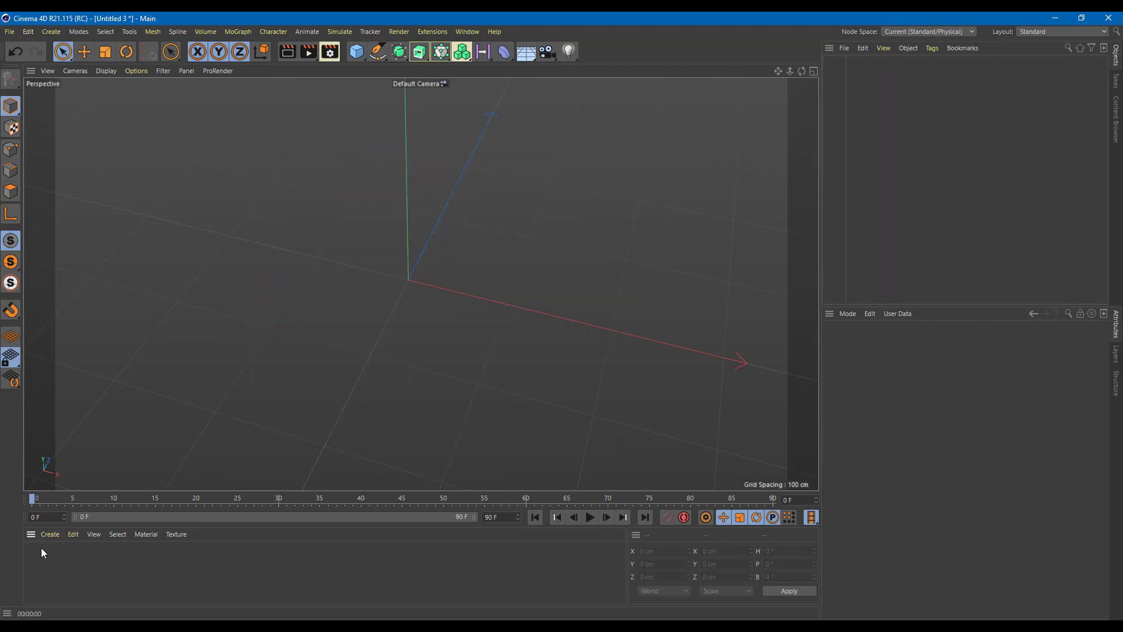
Add a floor object, create a new material and apply it to the floor.
left_click(358, 57)
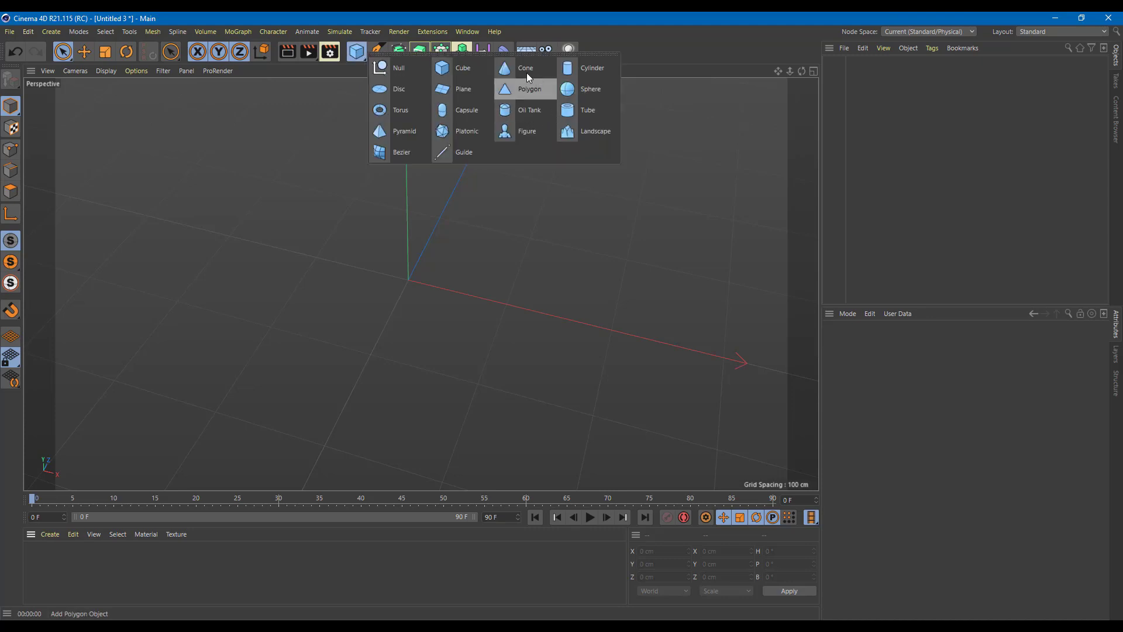
left_click(525, 54)
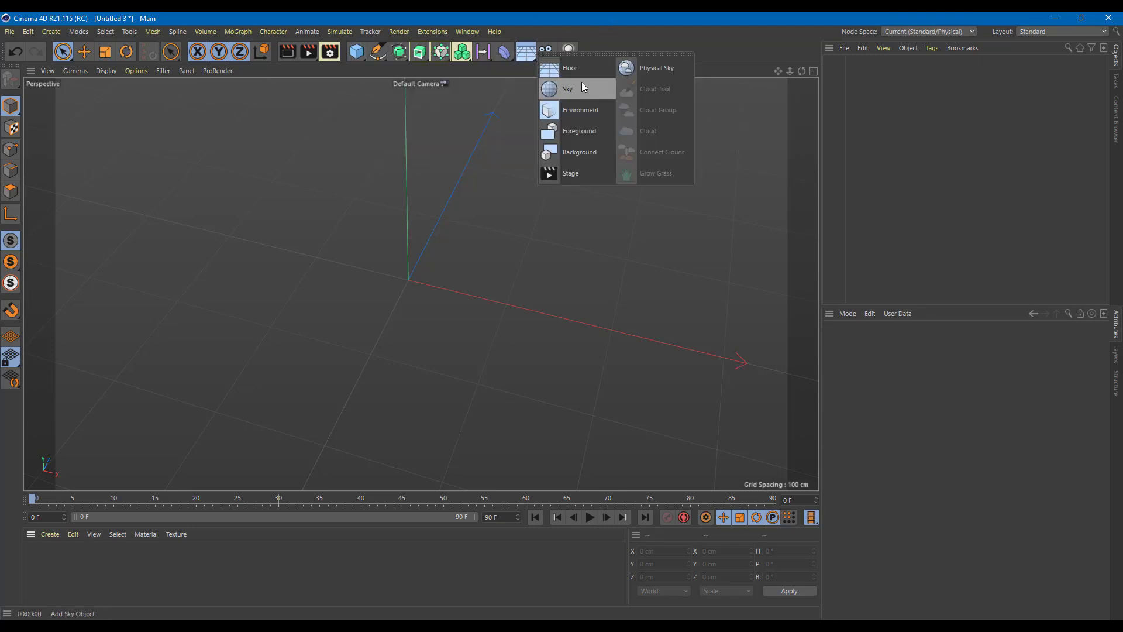
left_click(570, 69)
left_click_drag(452, 307, 457, 230, "alt")
left_click(207, 563)
double_click(207, 563)
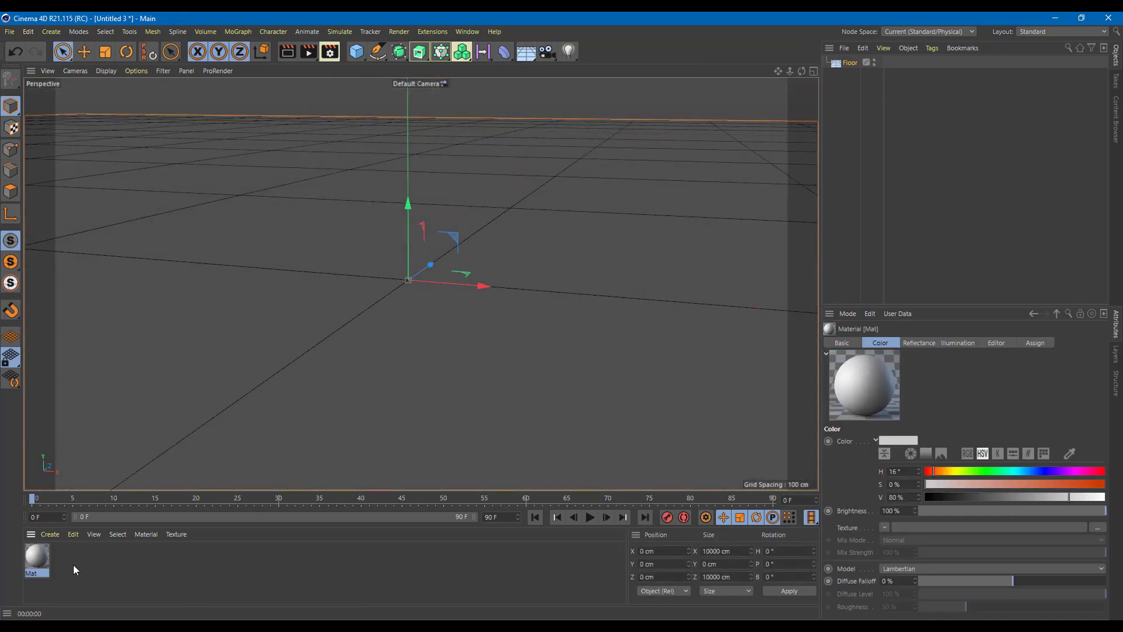
left_click_drag(34, 556, 250, 422)
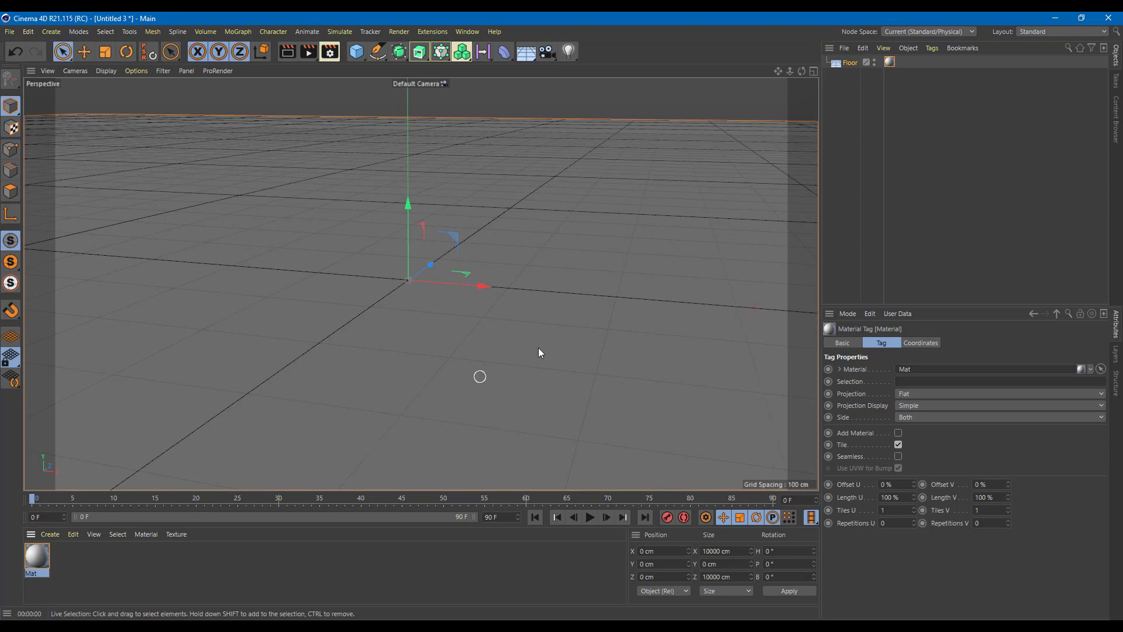
Load the large_thumbnail grass image as the floor material's color texture, creating a copy at the project location.
left_click(49, 552)
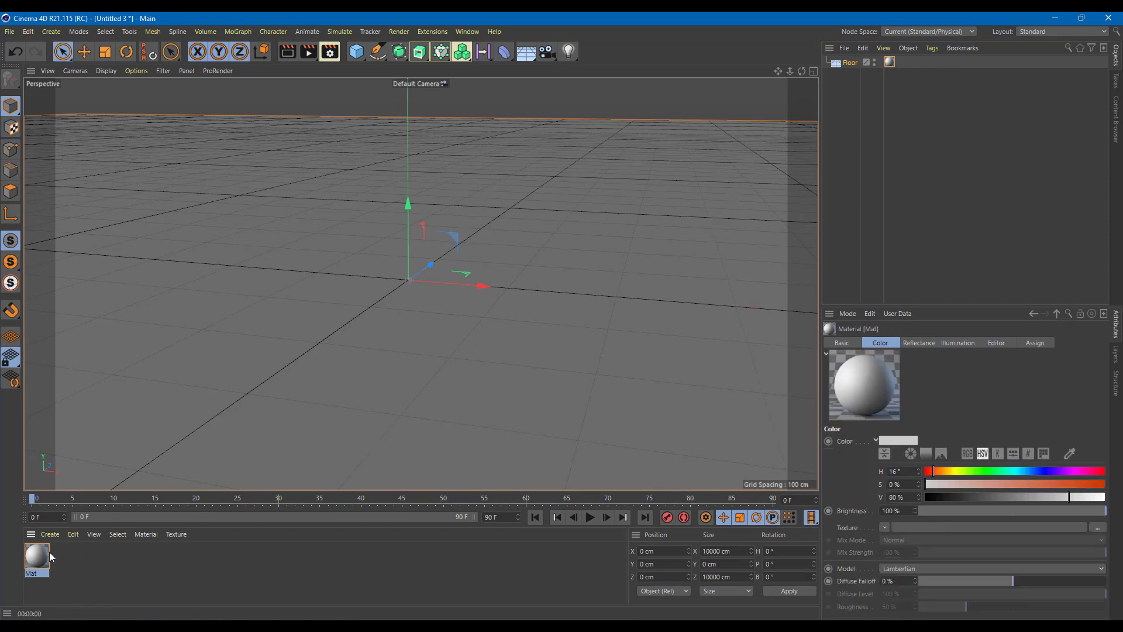
left_click(954, 528)
left_click(265, 126)
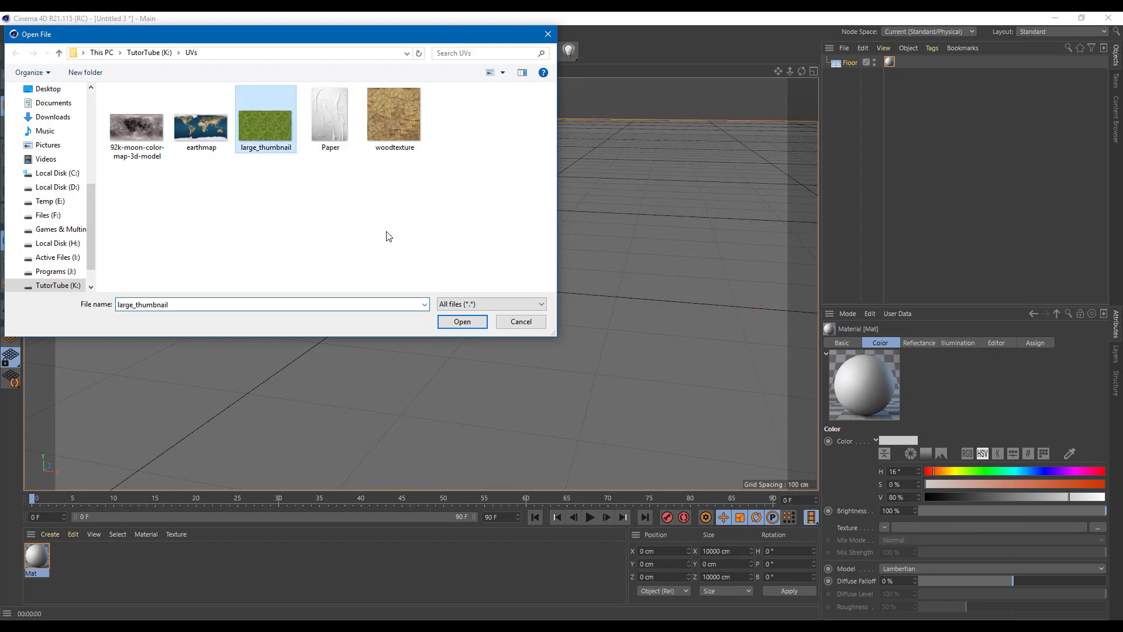
left_click(462, 322)
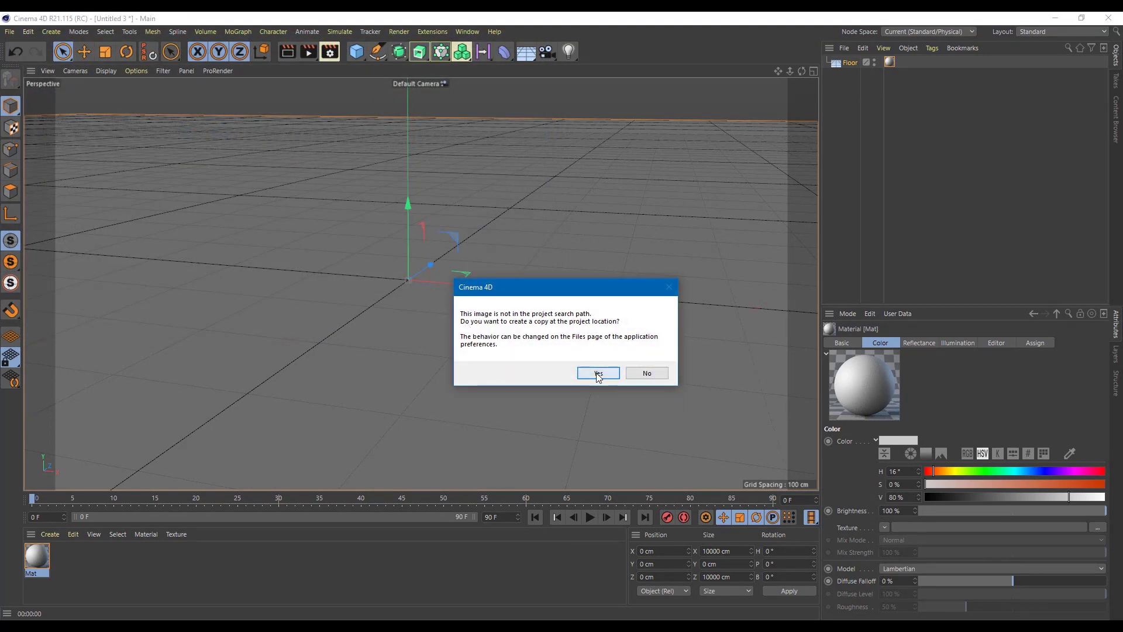
left_click(597, 375)
scroll(434, 289, "up", 5)
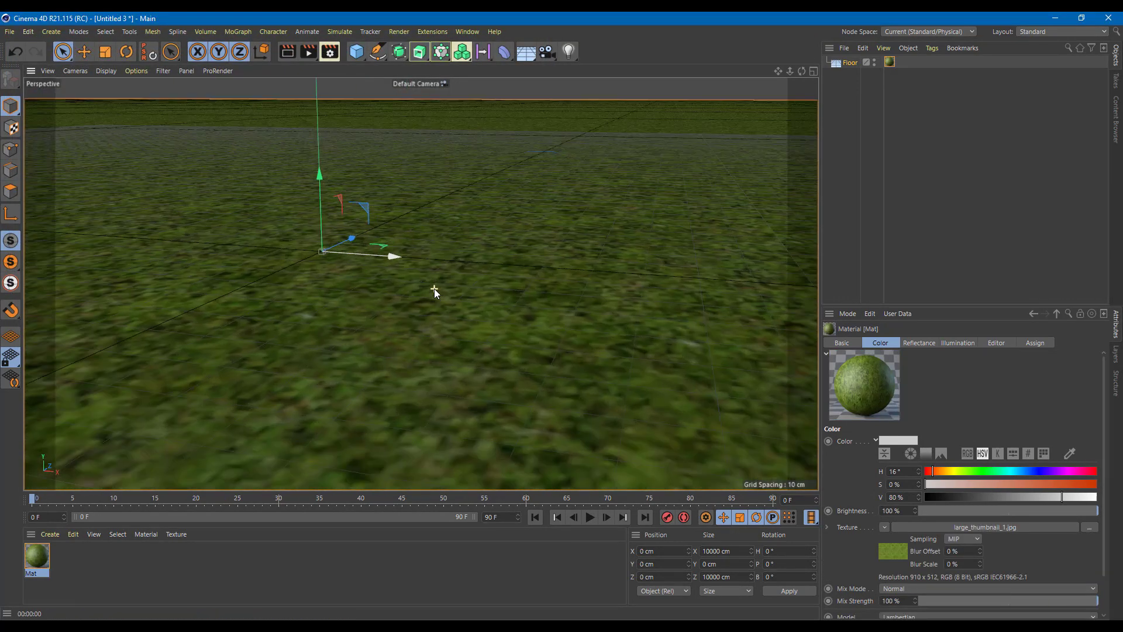
mouse_move(434, 289)
left_mouse_down("alt")
mouse_move(436, 373)
mouse_move(456, 306)
mouse_move(449, 296)
left_mouse_up("alt")
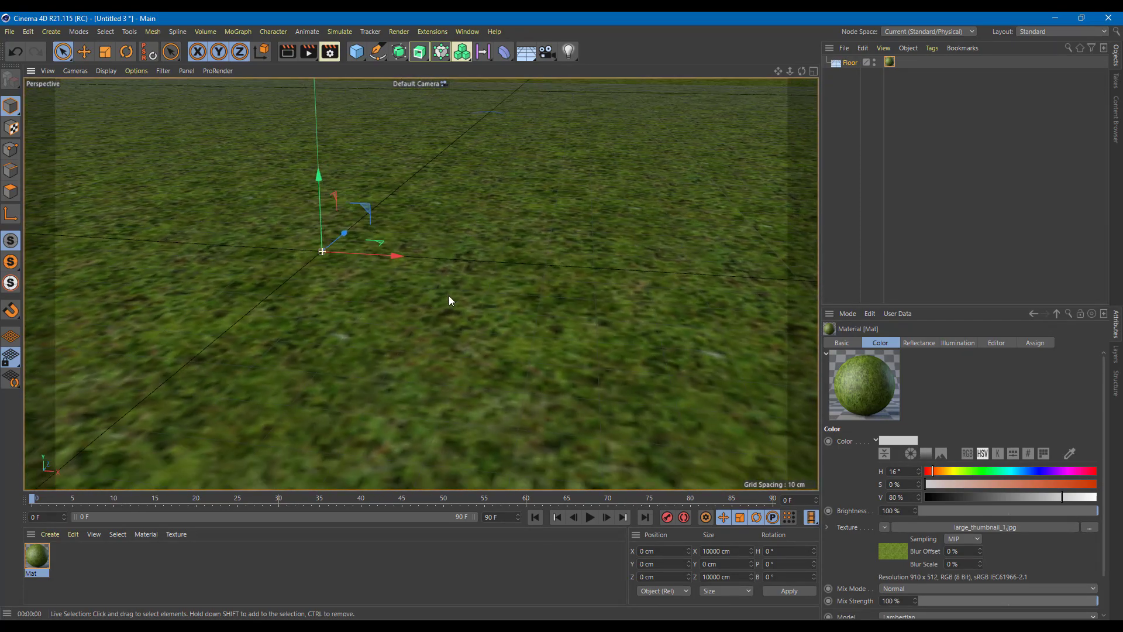
Set the floor's material tag to Offset V 15%, Length U 28% and Length V 41% to tile the grass smaller.
left_click(889, 62)
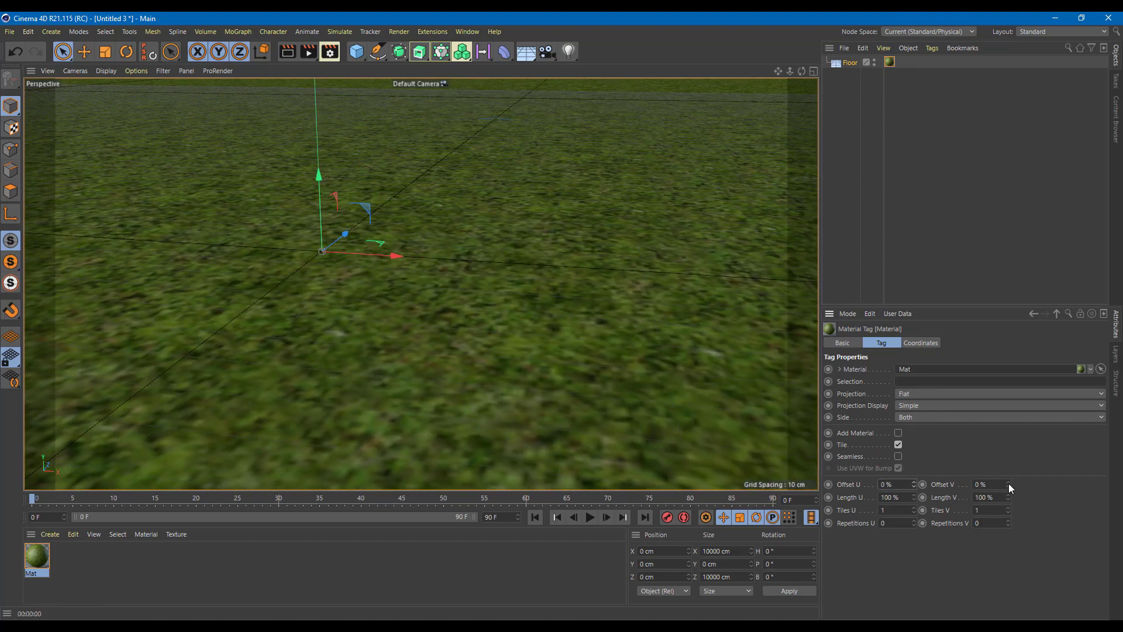
left_click_drag(1009, 486, 1009, 468)
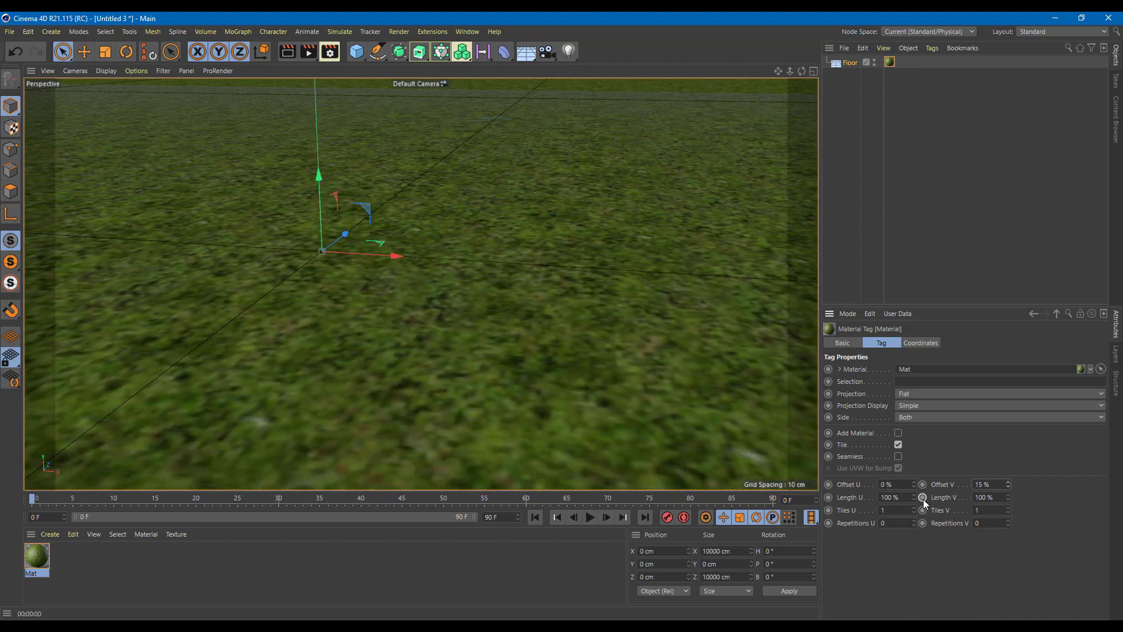
mouse_move(915, 501)
left_mouse_down()
mouse_move(916, 537)
mouse_move(913, 514)
left_mouse_up()
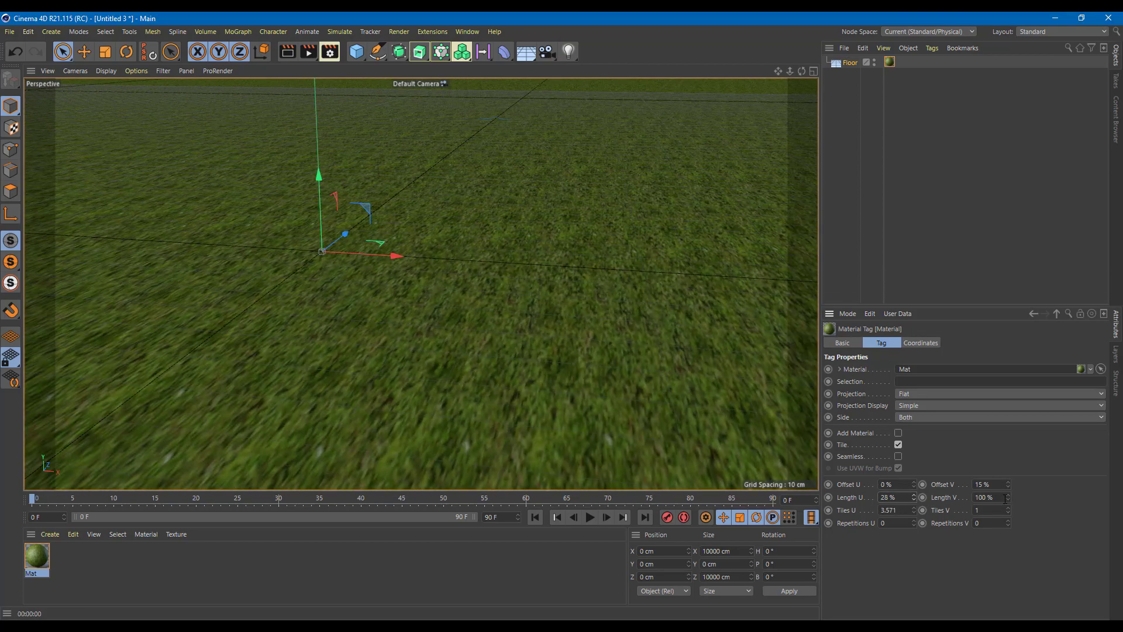
left_click_drag(1008, 497, 1008, 529)
Render the view from a lower angle to check the tiled grass floor.
left_click_drag(565, 281, 548, 250, "alt")
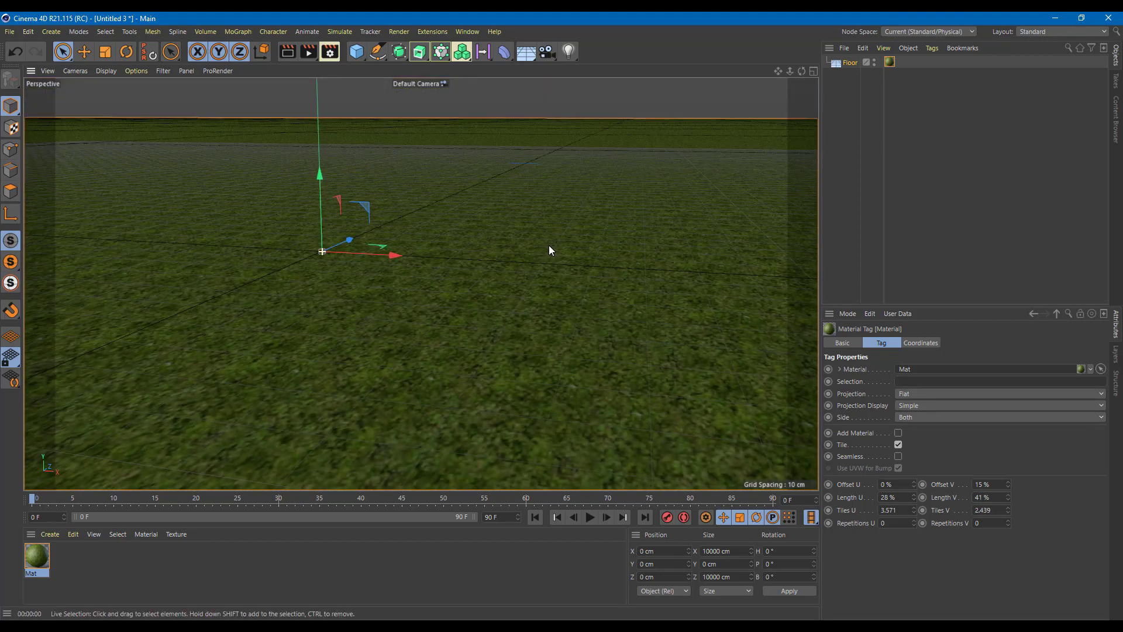
key("ctrl+r")
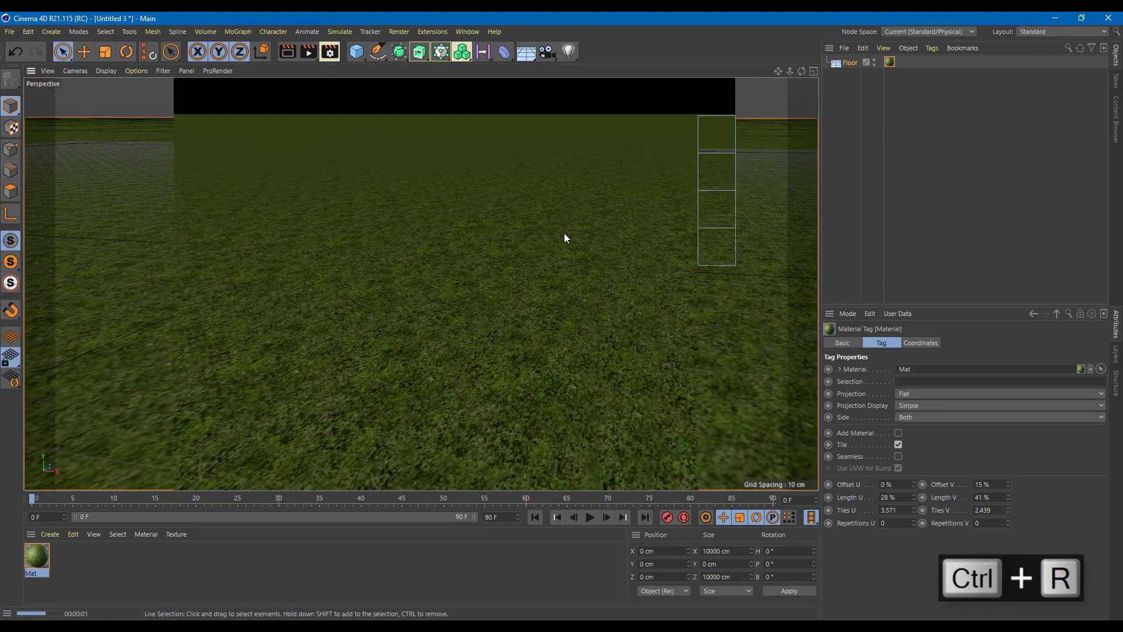
left_click(599, 184)
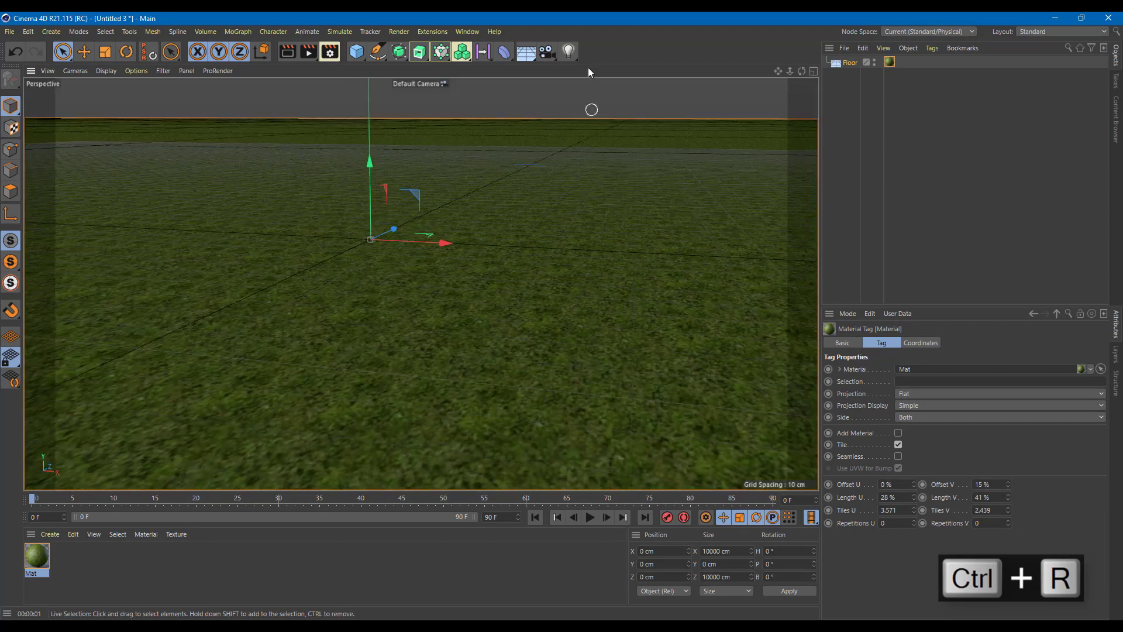
Add a Physical Sky to the scene and render the view to check the lighting on the grass.
left_click(574, 54)
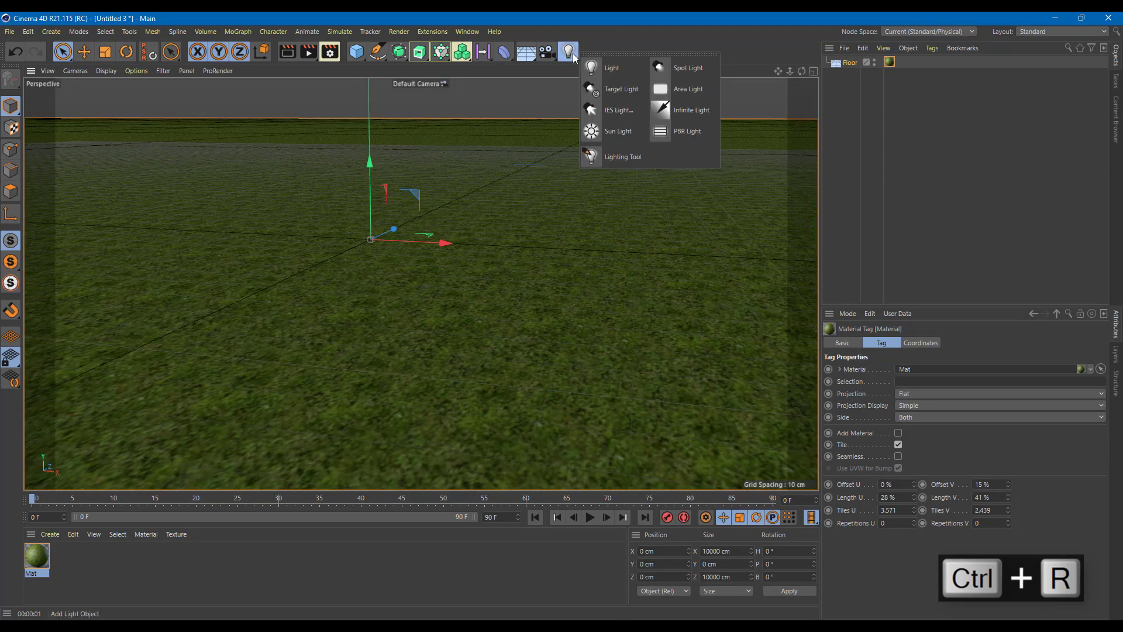
left_click(525, 53)
left_click(629, 71)
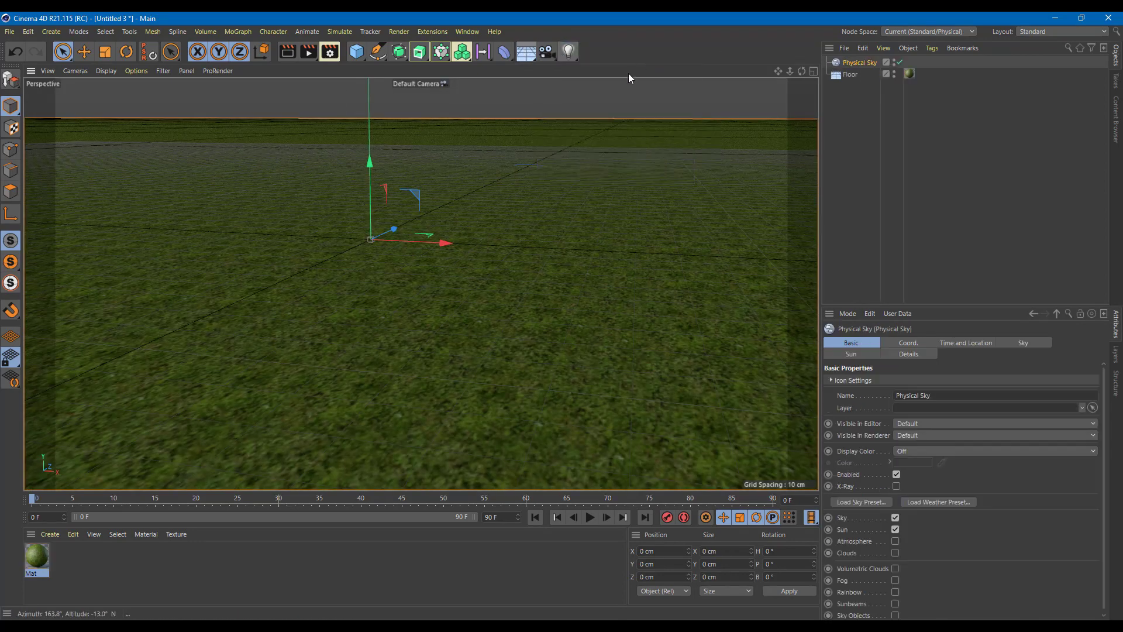
scroll(411, 176, "up", 4)
scroll(440, 170, "down", 1)
scroll(444, 173, "down", 1)
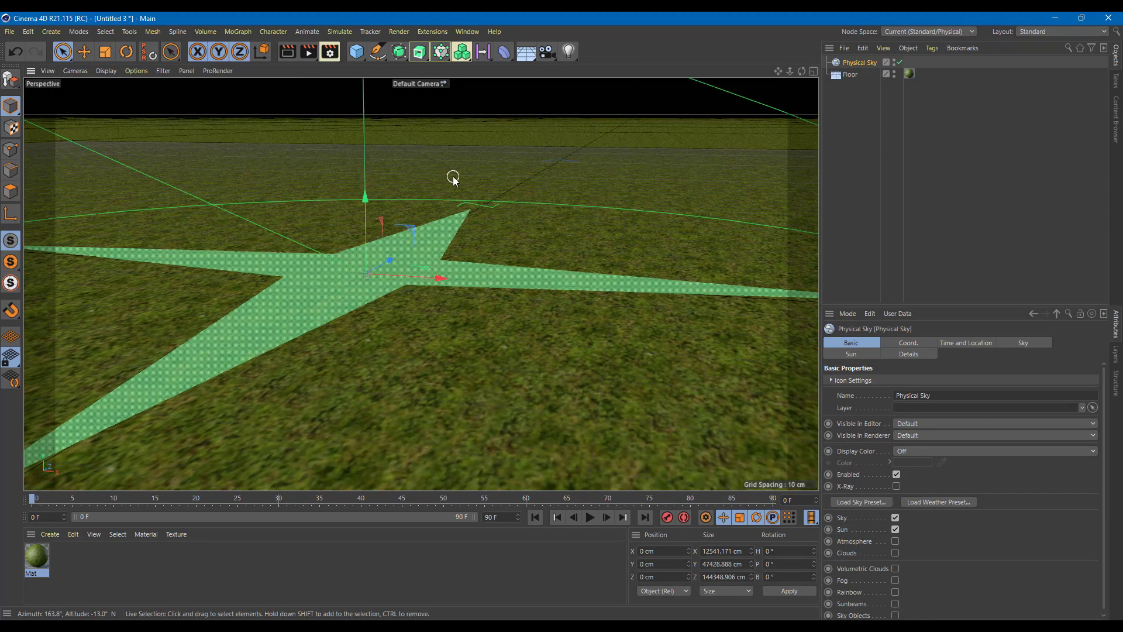
key("ctrl+r")
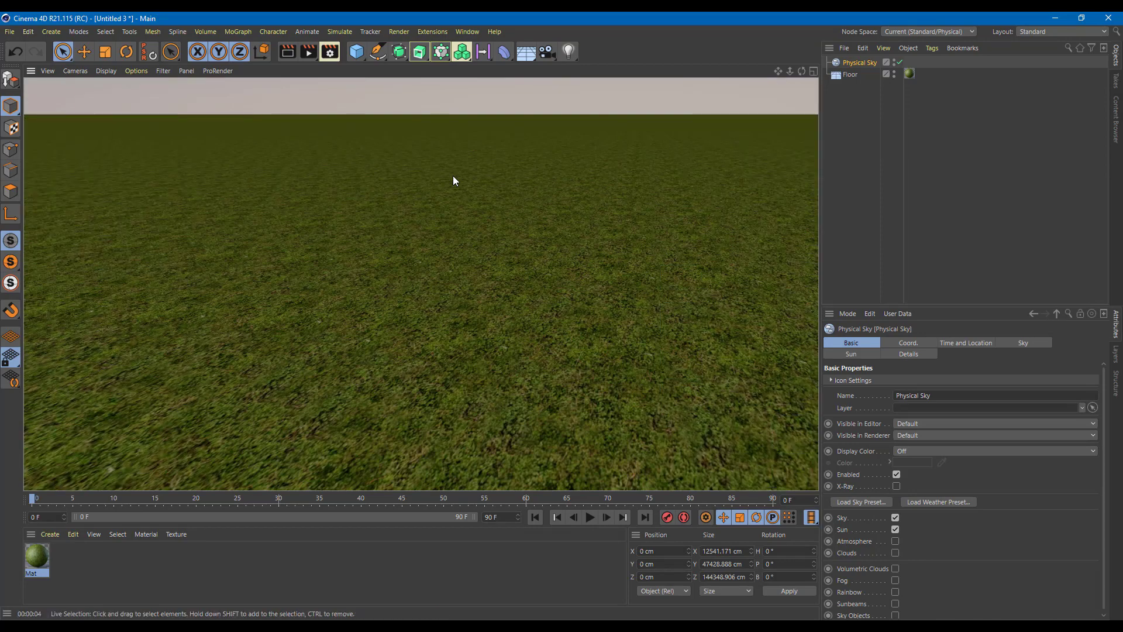
Render the grass floor again from a view that shows more of the sky.
left_click_drag(469, 181, 483, 157, "alt")
middle_click_drag(484, 157, 489, 220, "alt")
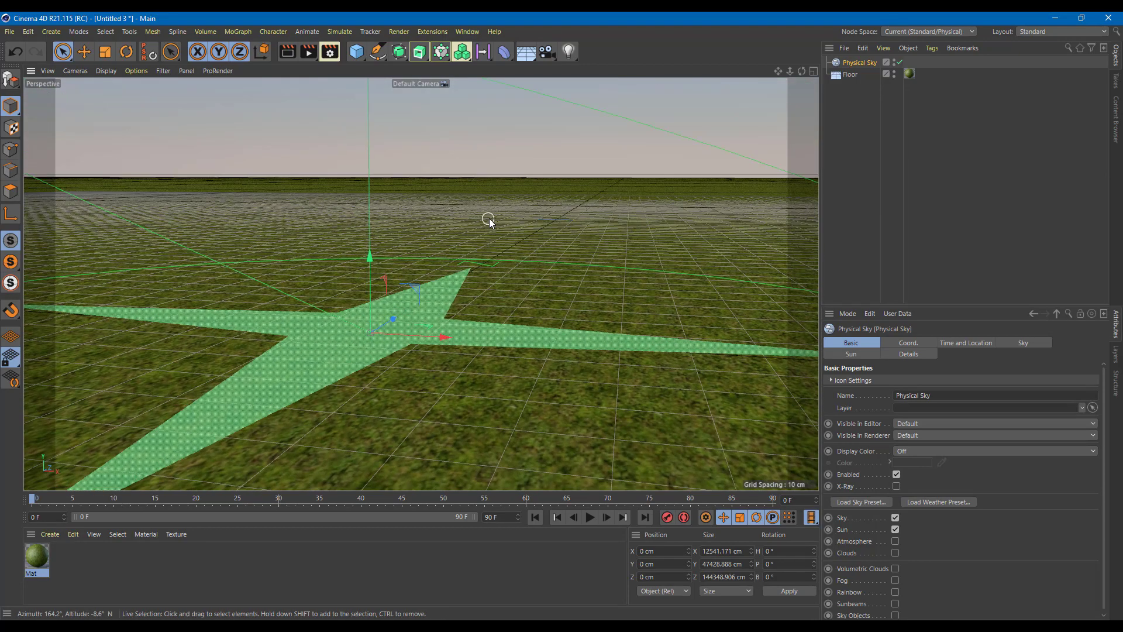
key("ctrl+r")
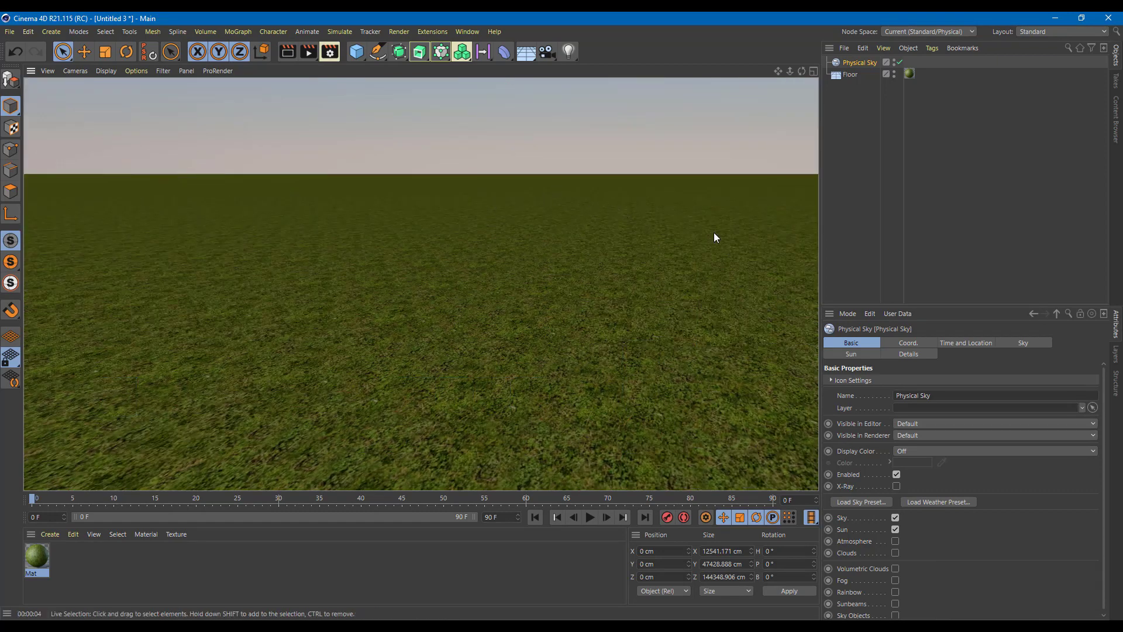
left_click(595, 237)
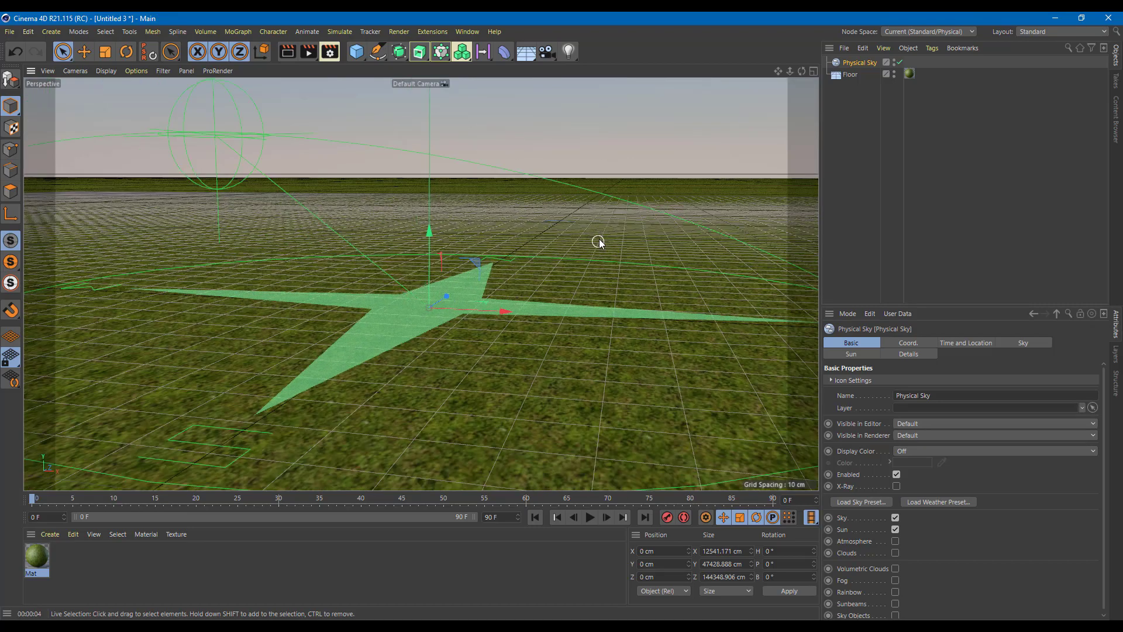
Add a cube at the center of the floor and set its size to 50 cm on X, Y and Z.
left_click_drag(610, 235, 554, 274, "alt")
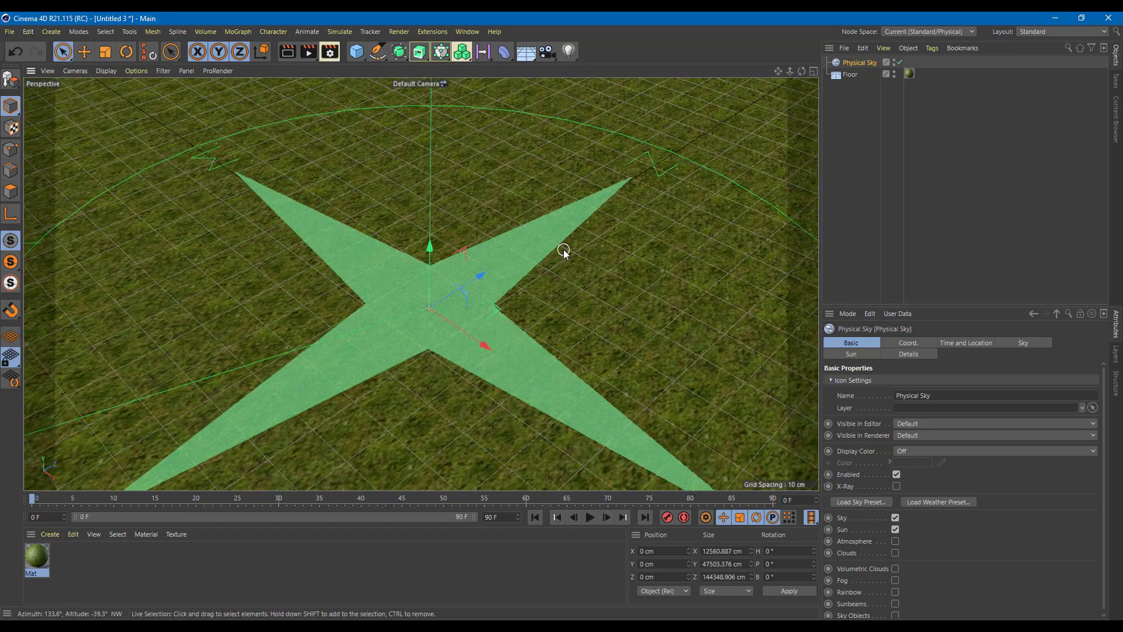
left_click(359, 55)
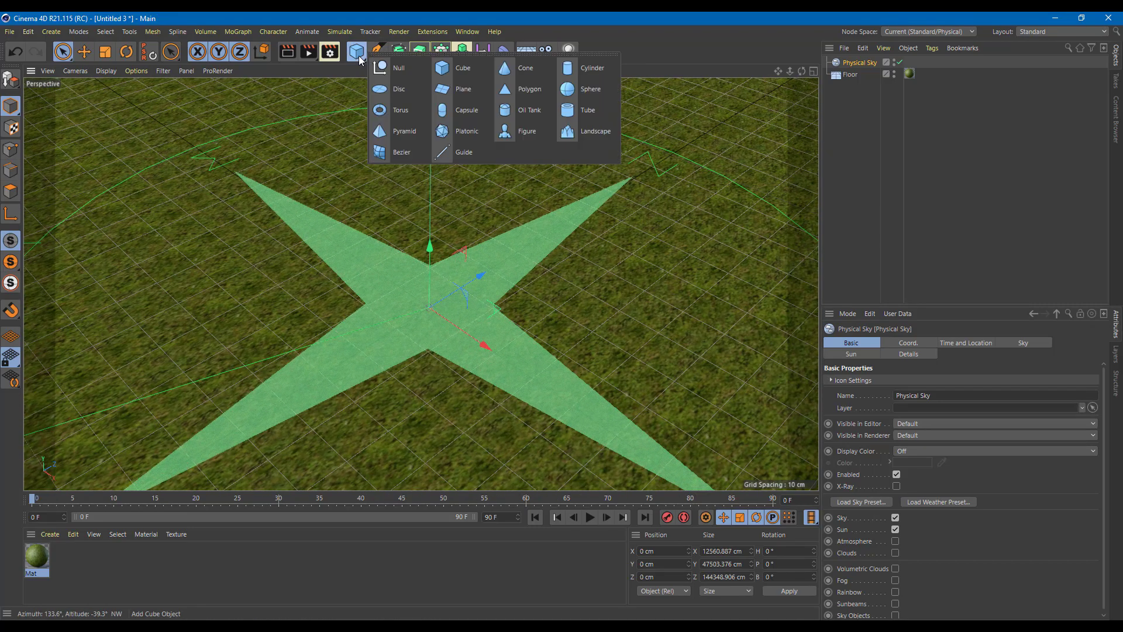
left_click(465, 68)
scroll(498, 251, "down", 5)
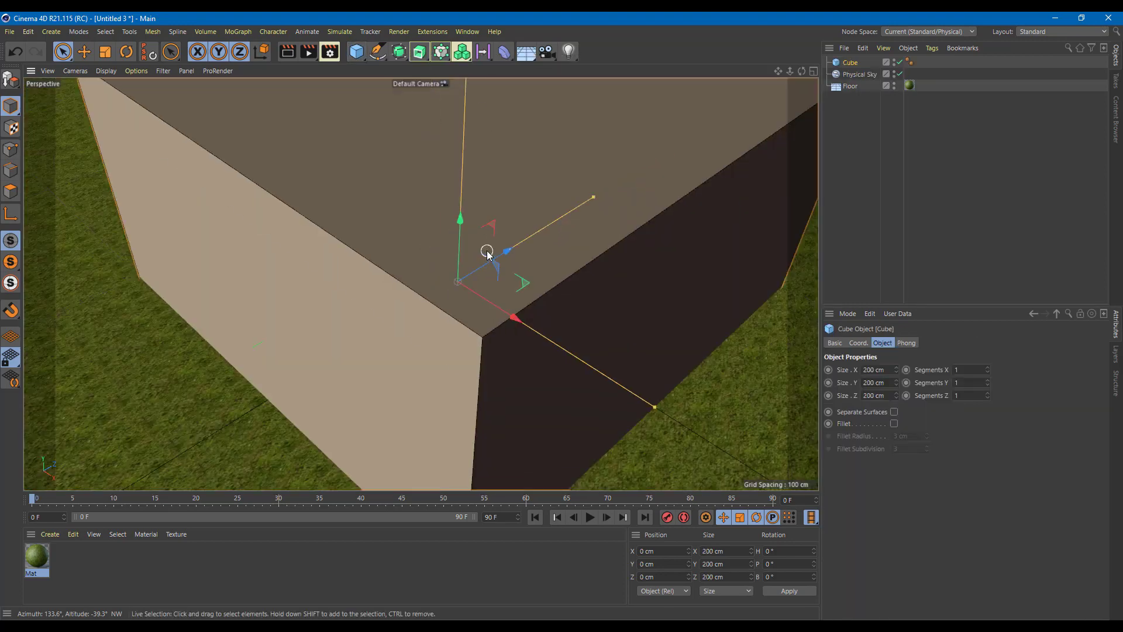
left_click_drag(506, 269, 573, 240, "alt")
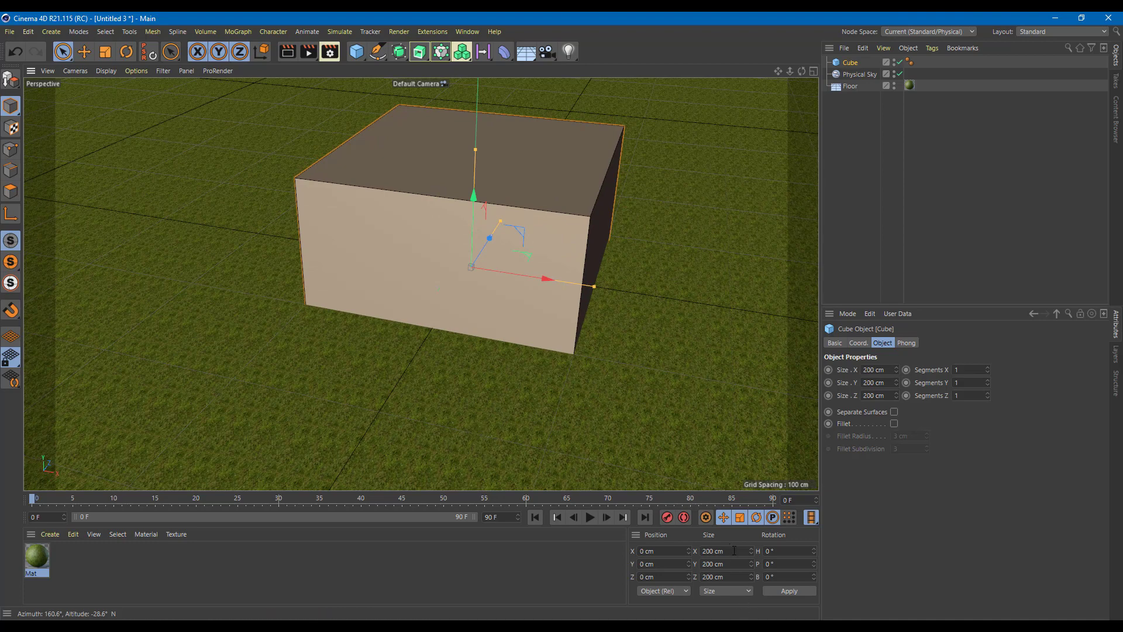
left_click_drag(674, 551, 629, 550)
type("50")
key("Return")
Raise the cube to about Y 26 cm so it sits above the floor, and make it editable.
scroll(546, 230, "up", 5)
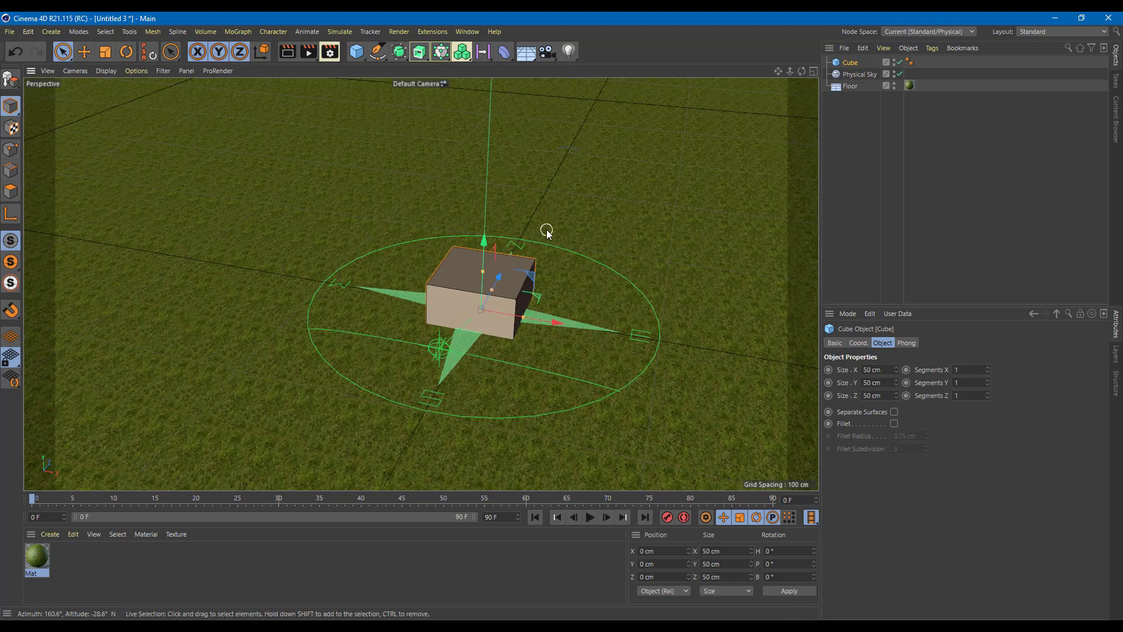
left_click_drag(452, 296, 619, 193)
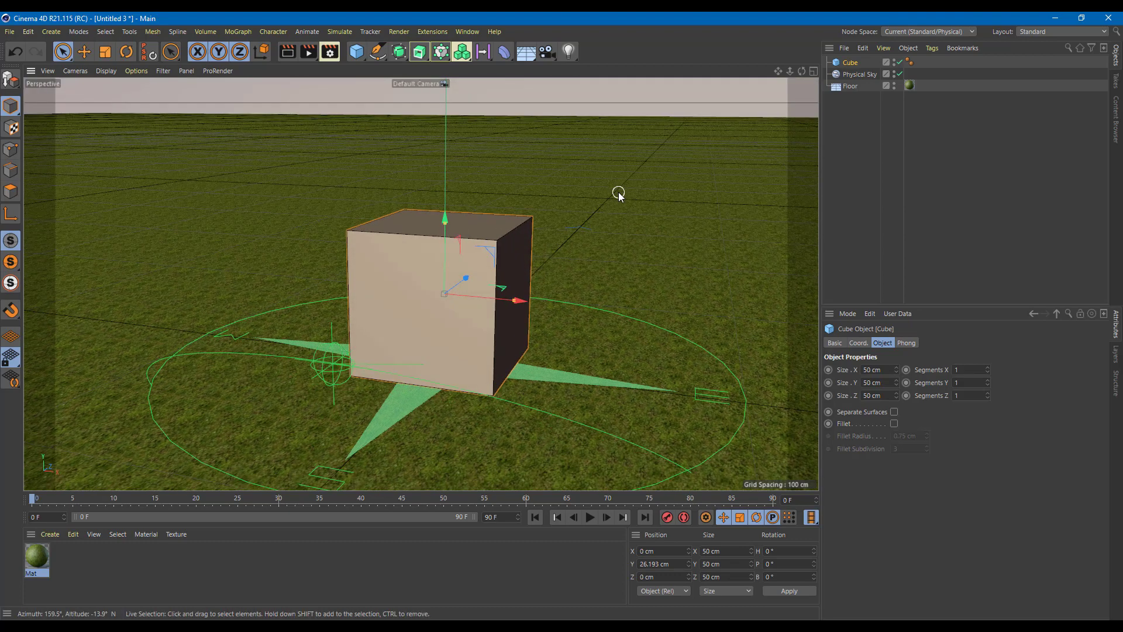
key("c")
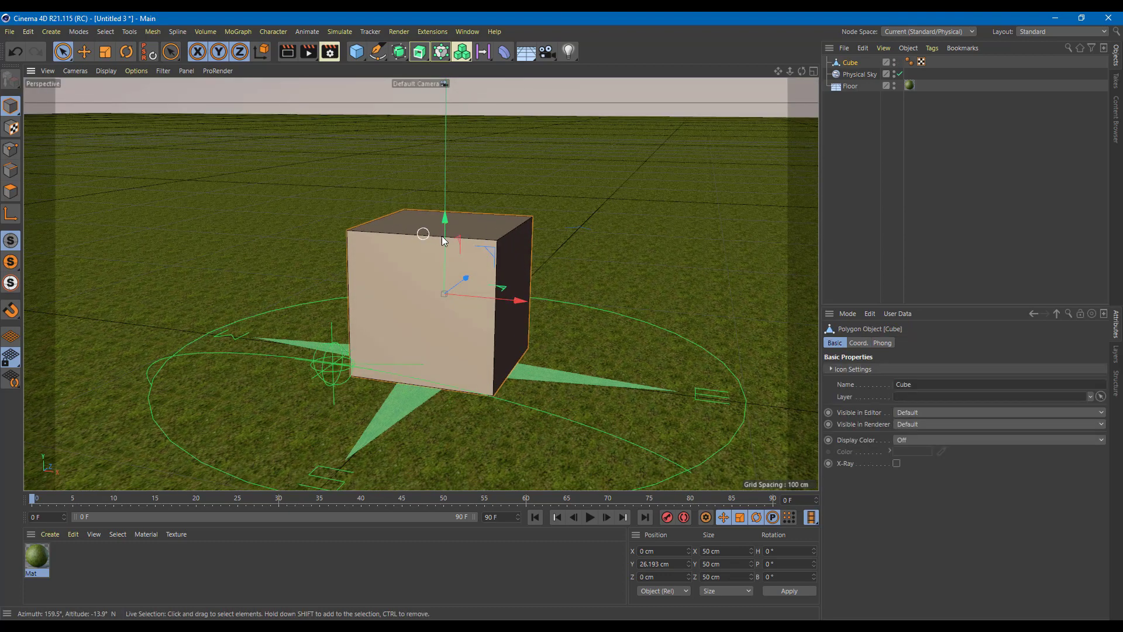
Scale the cube along Y to about 4.7 cm to form a thin tabletop-like slab.
scroll(441, 237, "up", 4)
key("t")
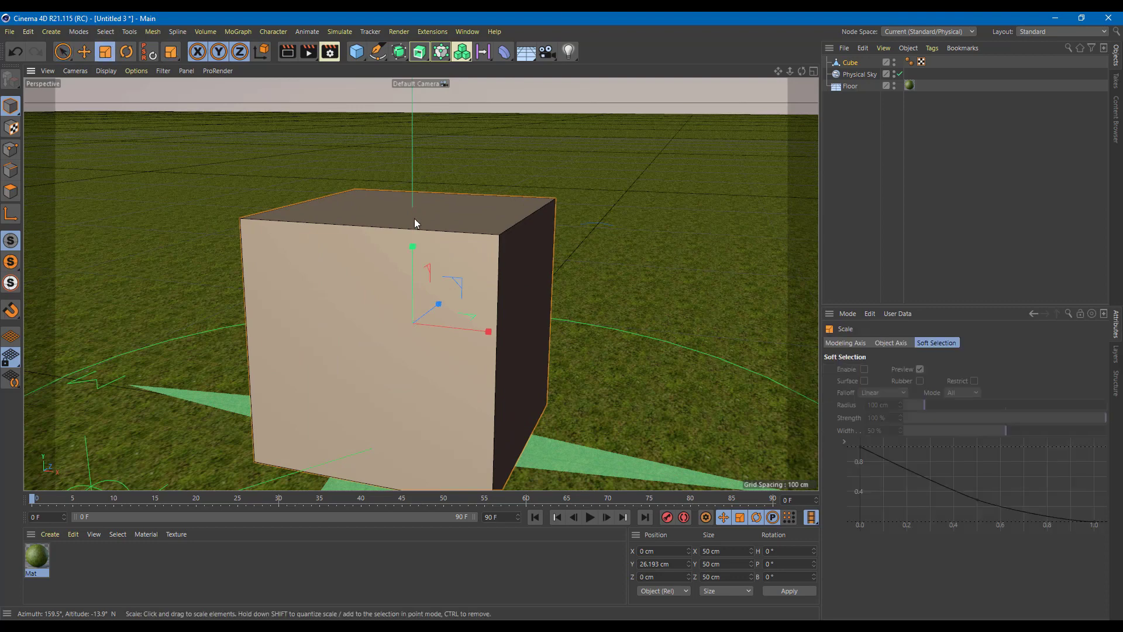
left_click_drag(414, 223, 416, 322)
left_click_drag(627, 258, 423, 334, "alt")
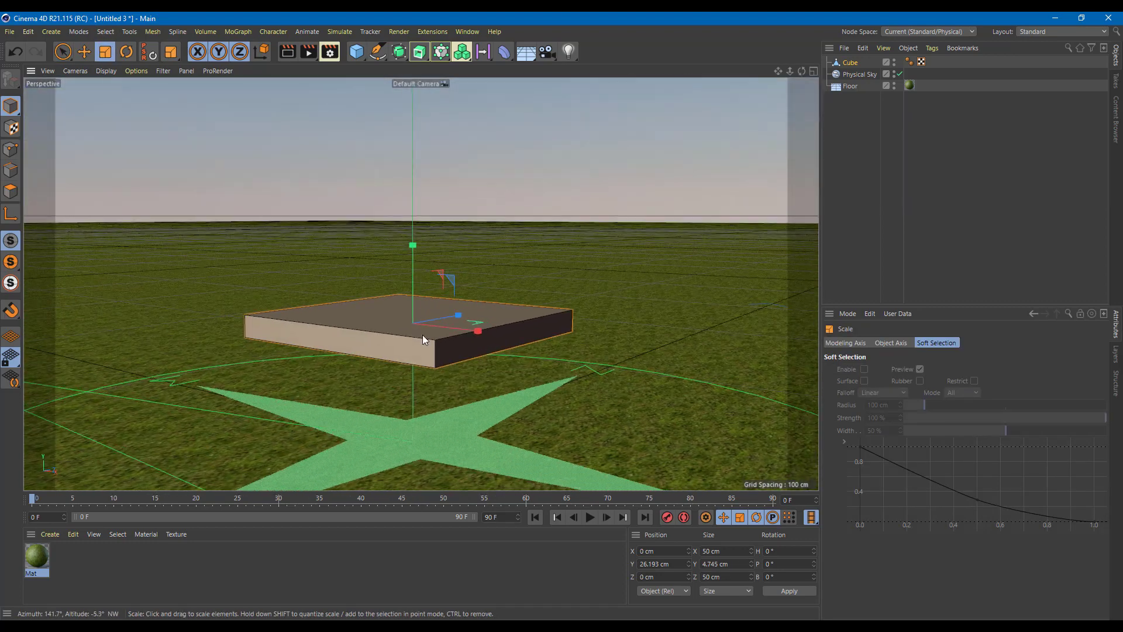
Apply a new material to the slab with woodtexture as its color texture, copying the image to the project location.
double_click(141, 575)
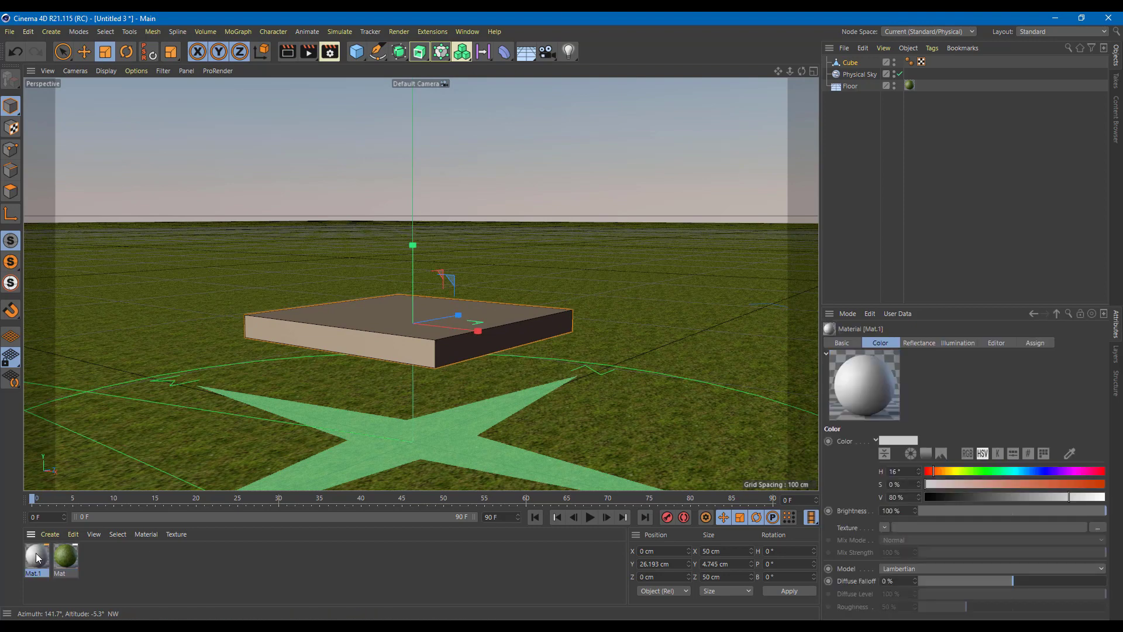
left_click_drag(37, 554, 403, 331)
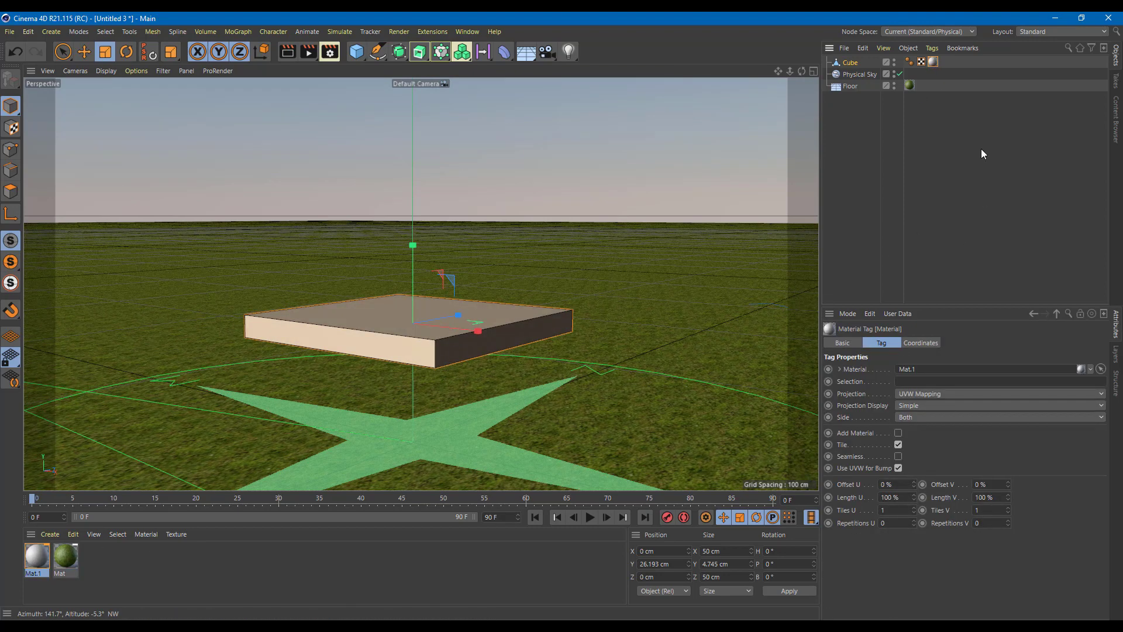
left_click(35, 561)
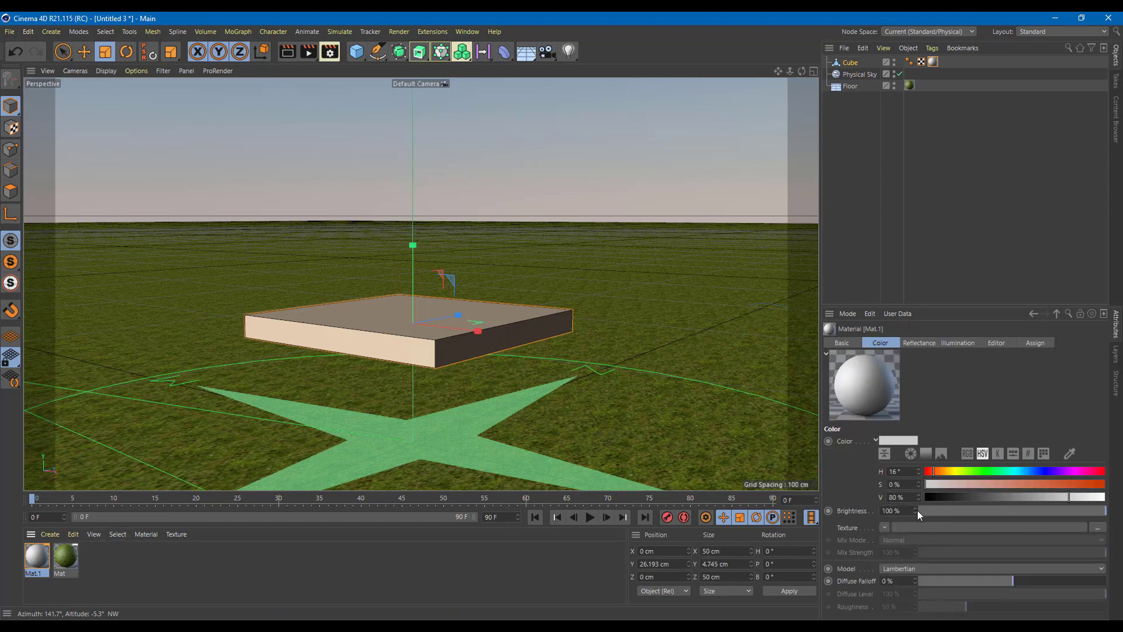
left_click(920, 527)
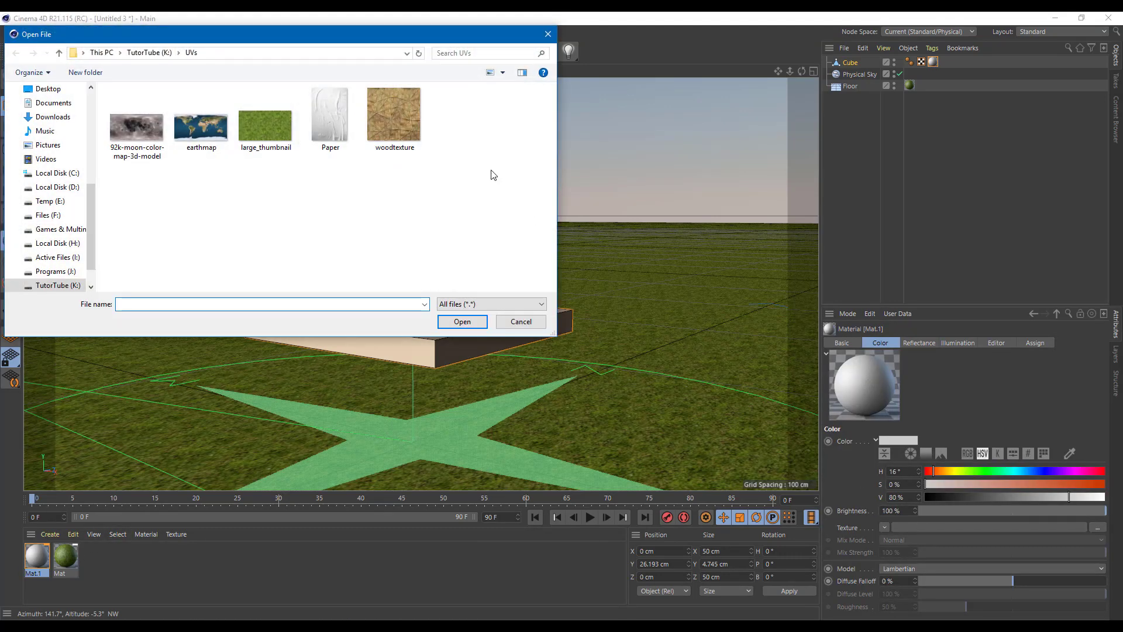
left_click(397, 115)
left_click(455, 324)
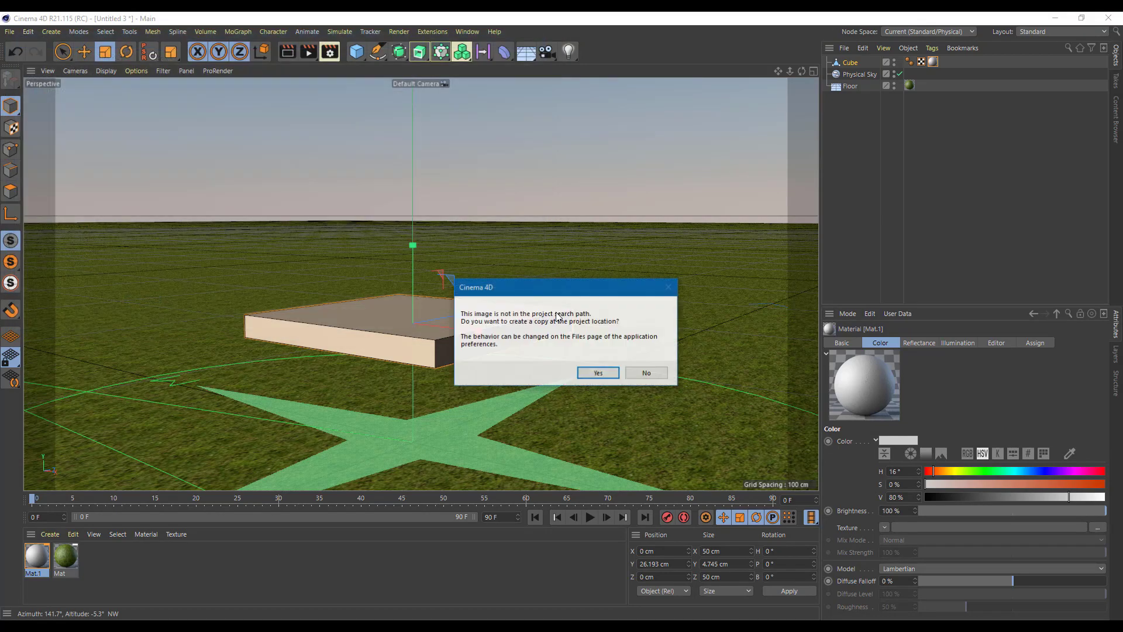
left_click(593, 375)
Examine how the wood texture maps onto the slab's top face and its thin sides.
left_click_drag(642, 261, 646, 377, "alt")
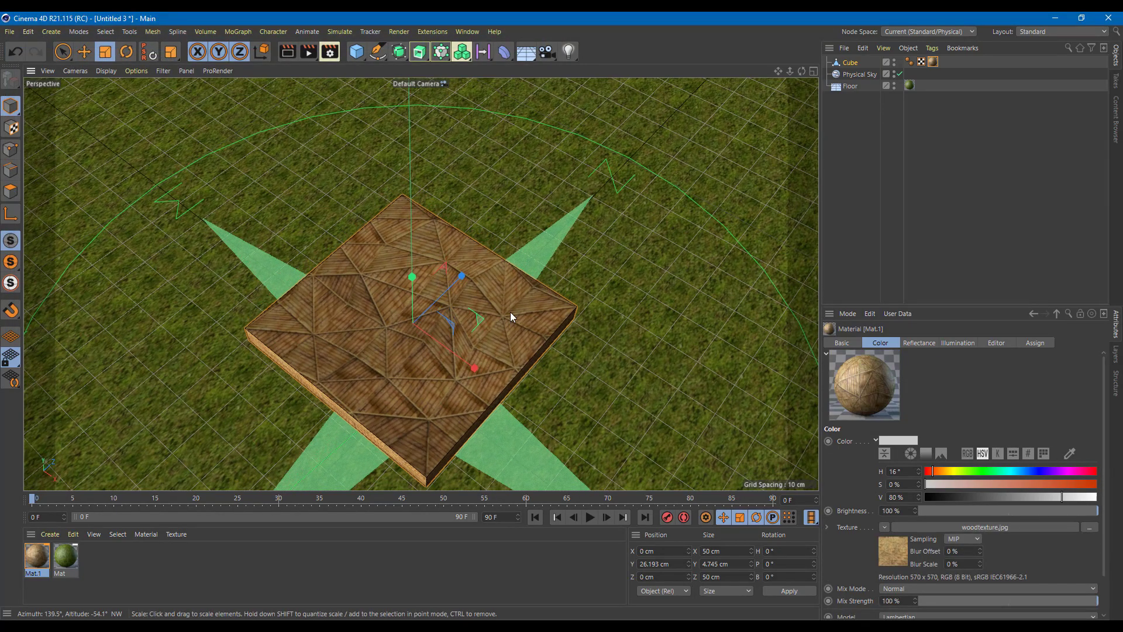
scroll(510, 311, "up", 5)
left_click_drag(537, 352, 614, 244, "alt")
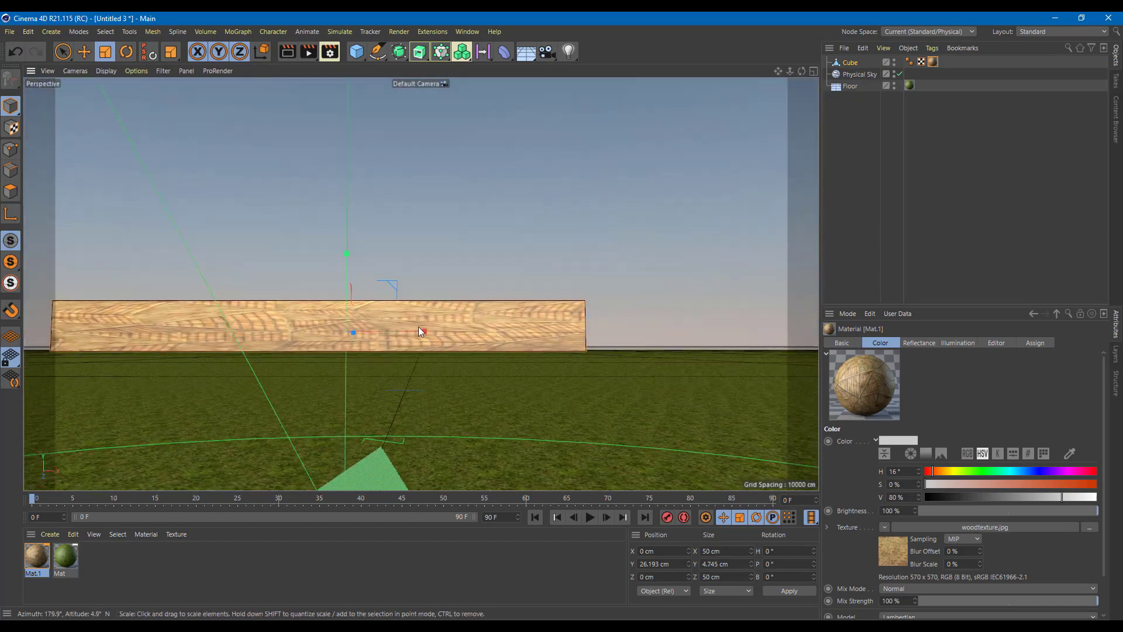
left_click_drag(609, 292, 338, 177, "alt")
left_click(126, 51)
key("ctrl+z")
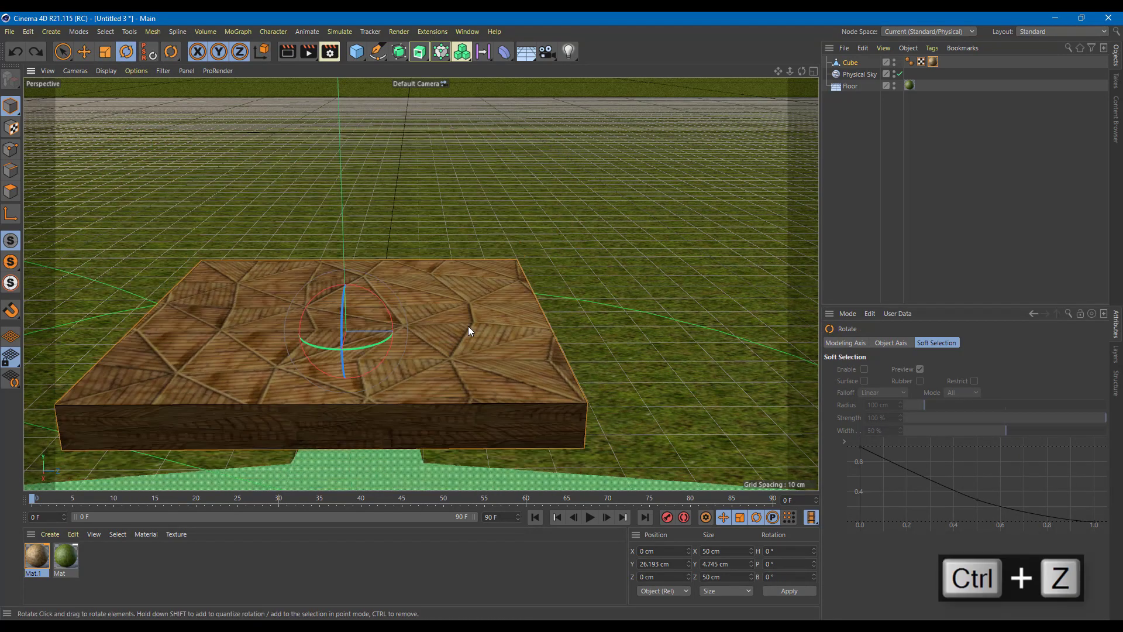
left_click(354, 359)
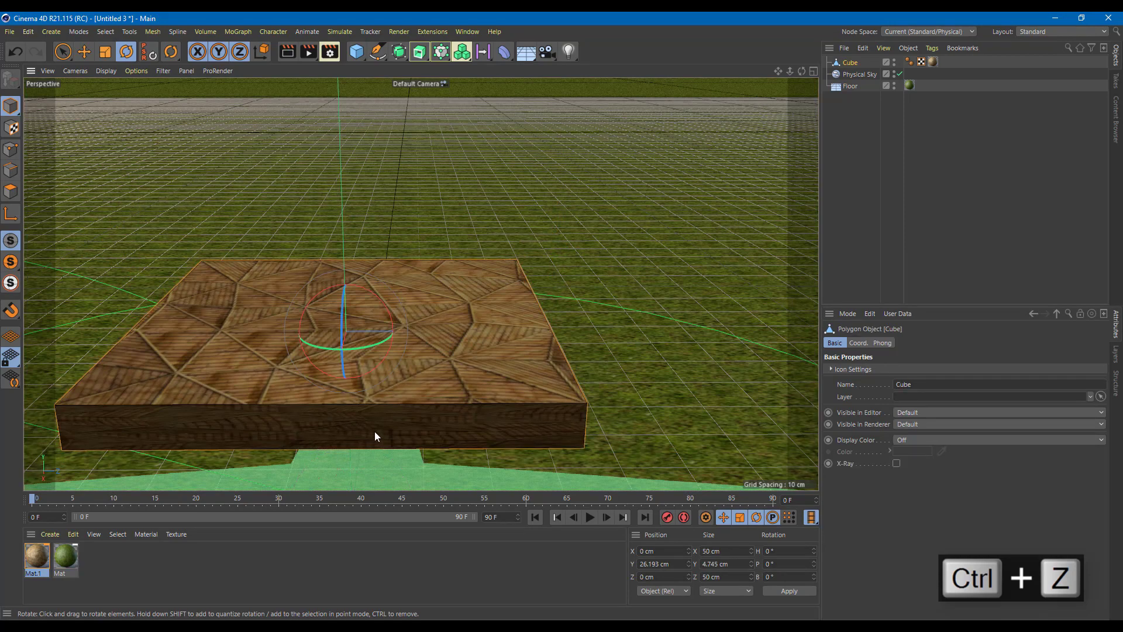
left_click_drag(376, 435, 466, 292, "alt")
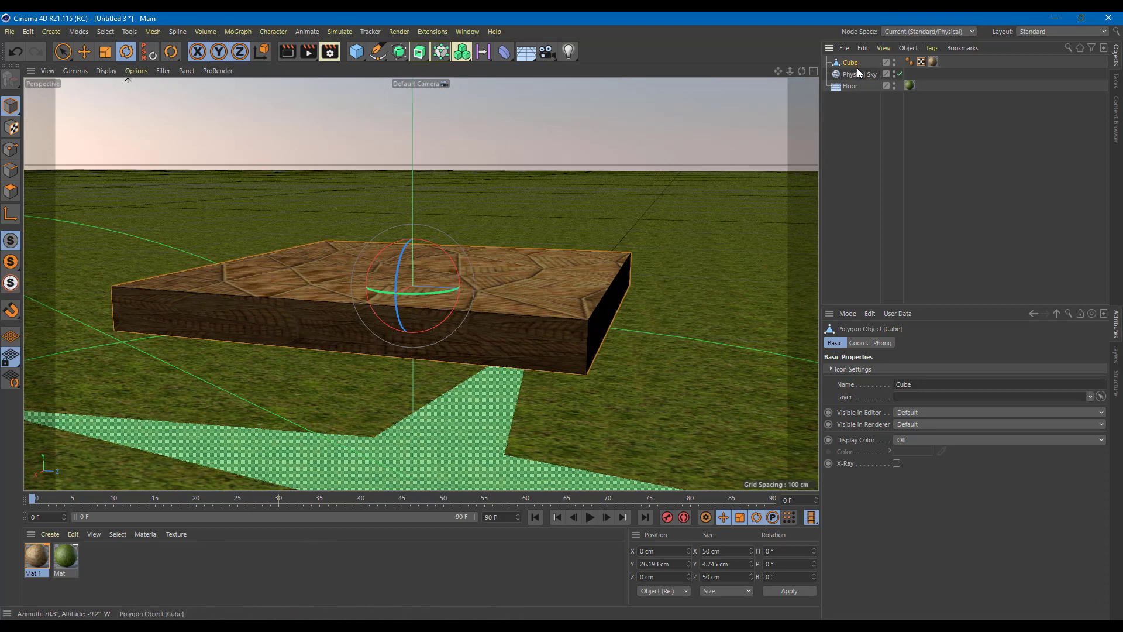
Try Spherical projection for the slab's wood material and inspect the top face.
left_click(933, 62)
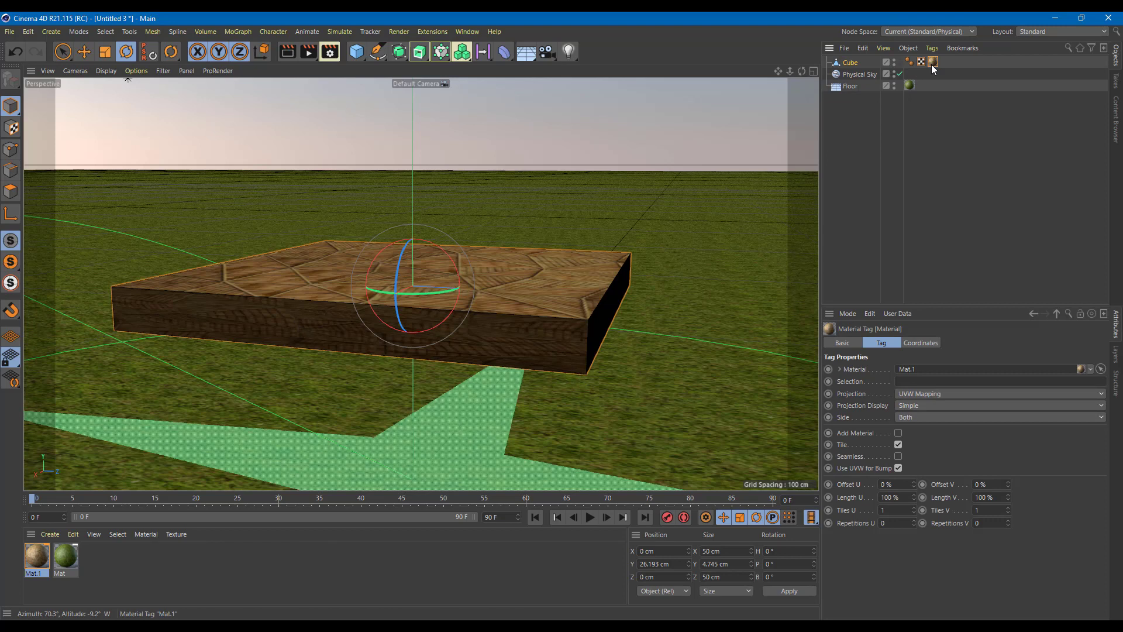
left_click(922, 393)
left_click(921, 405)
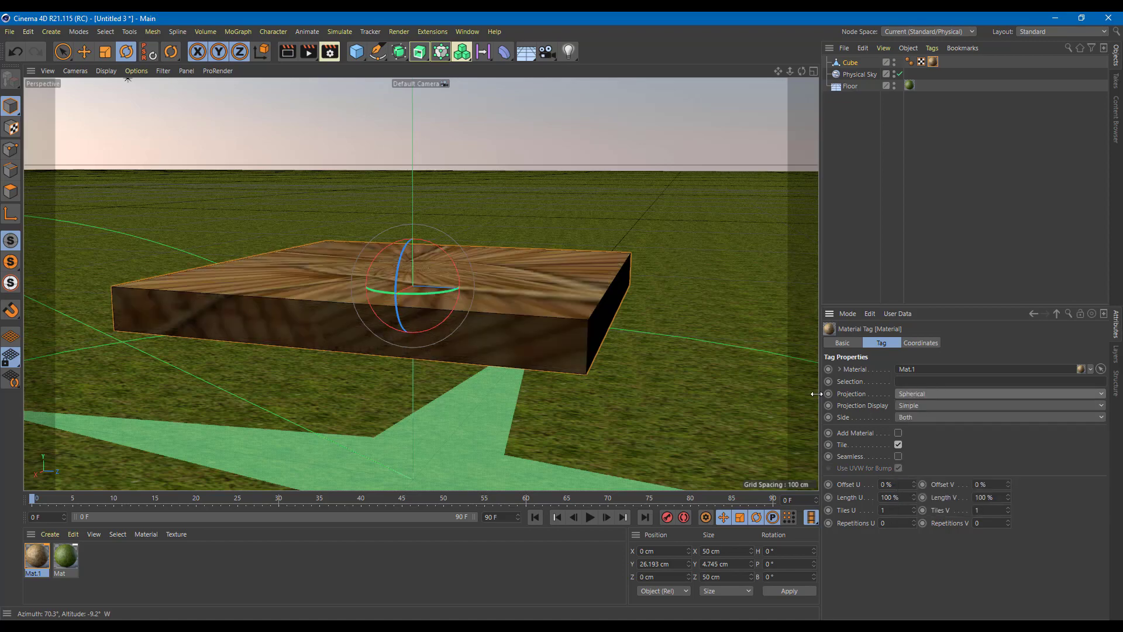
left_click_drag(504, 247, 619, 297, "alt")
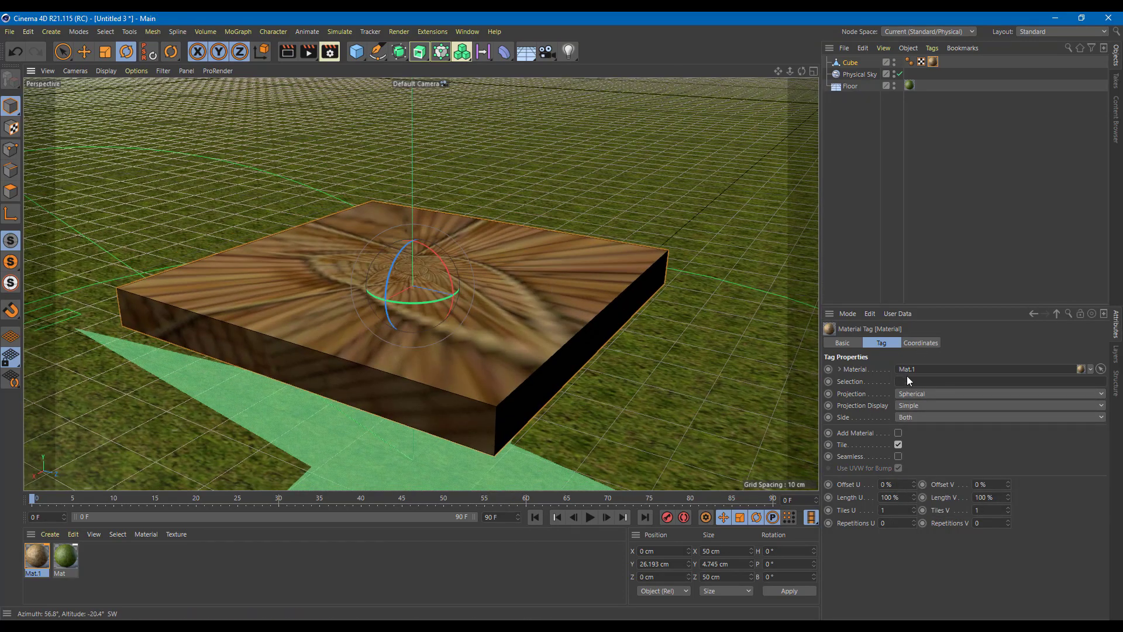
Try Cylindrical projection for the slab's wood material and inspect the top and sides.
left_click(918, 394)
left_click(929, 420)
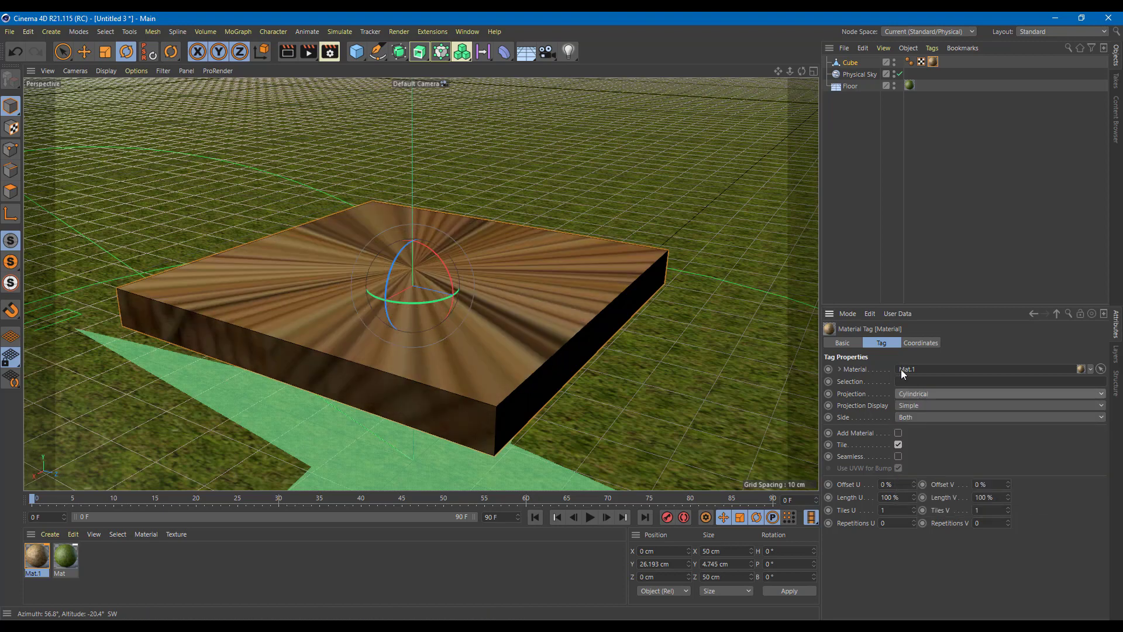
left_click_drag(570, 307, 620, 275, "alt")
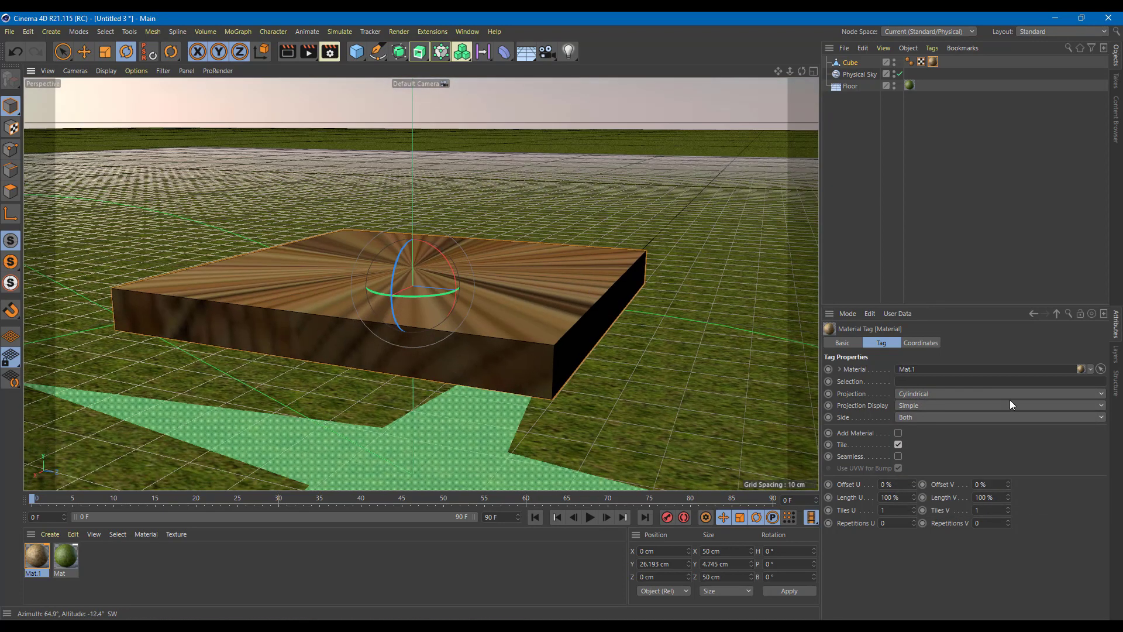
Set the projection of the slab's wood material to Cubic.
left_click(920, 396)
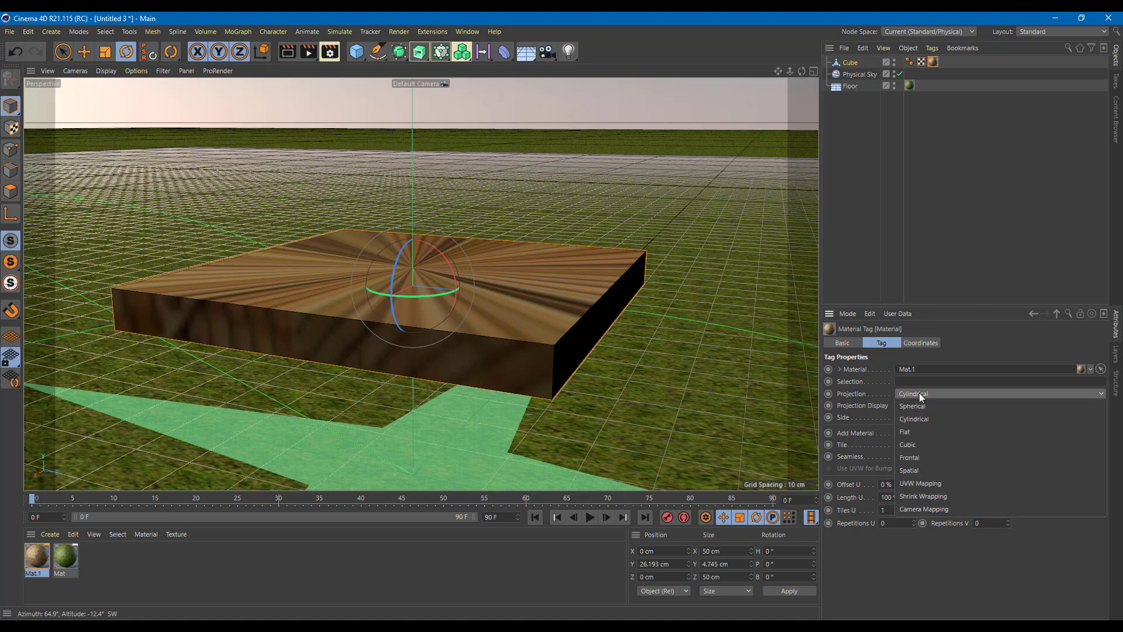
left_click(910, 444)
scroll(475, 289, "down", 5)
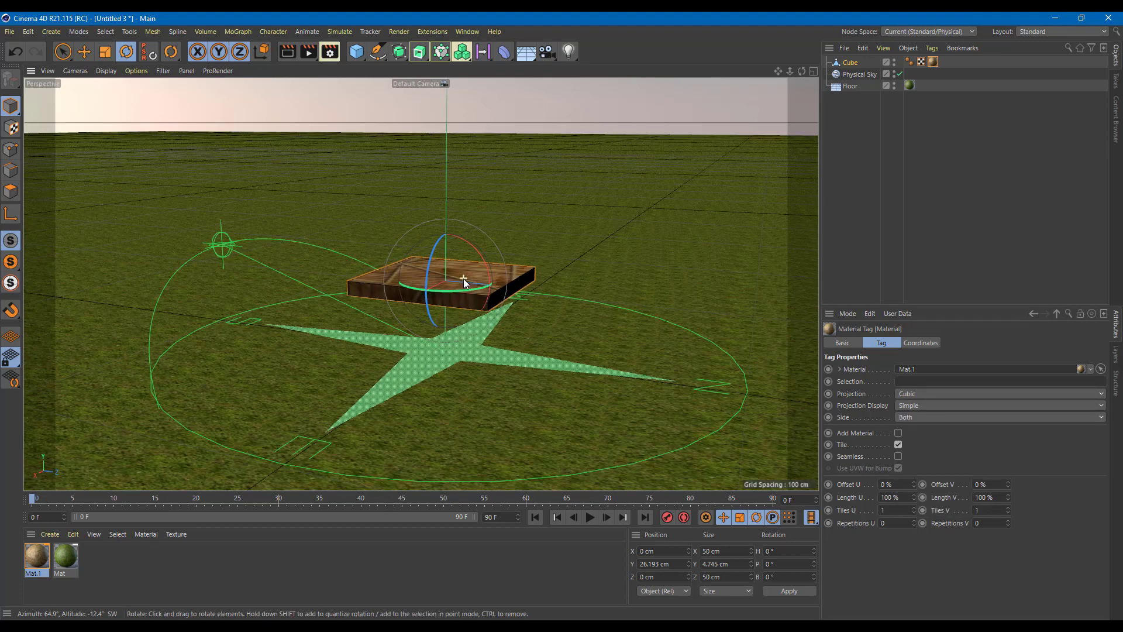
In Texture mode, shrink the slab's cubic projection to a scale of about X 28.4 cm, Y 5.4 cm and Z 23.8 cm.
left_click(11, 128)
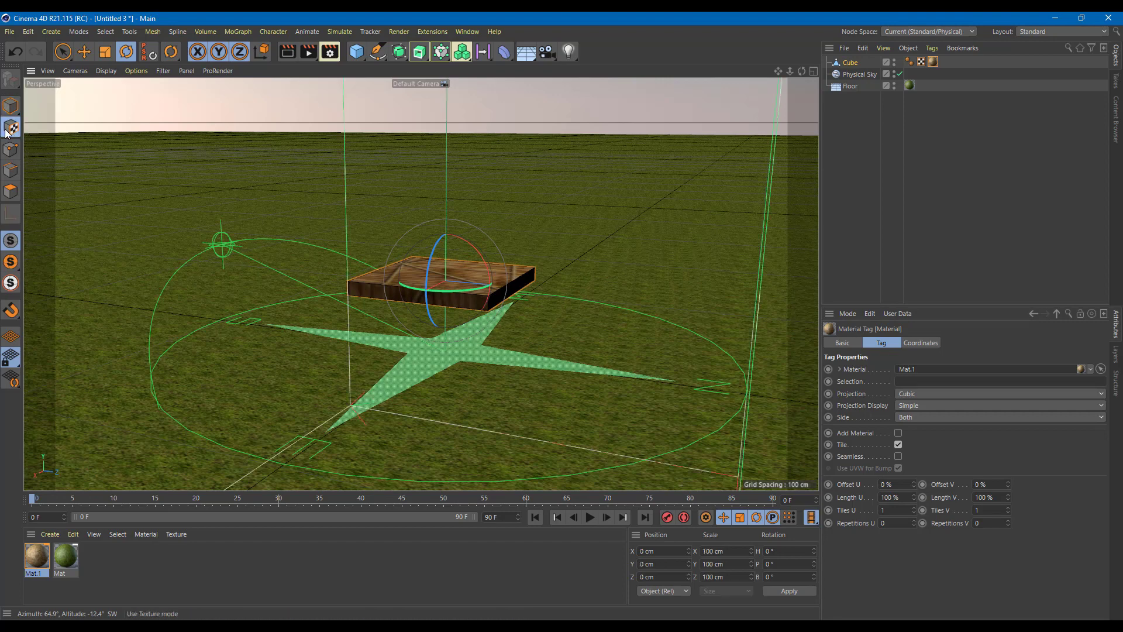
scroll(346, 167, "down", 6)
middle_click_drag(425, 188, 429, 257, "alt")
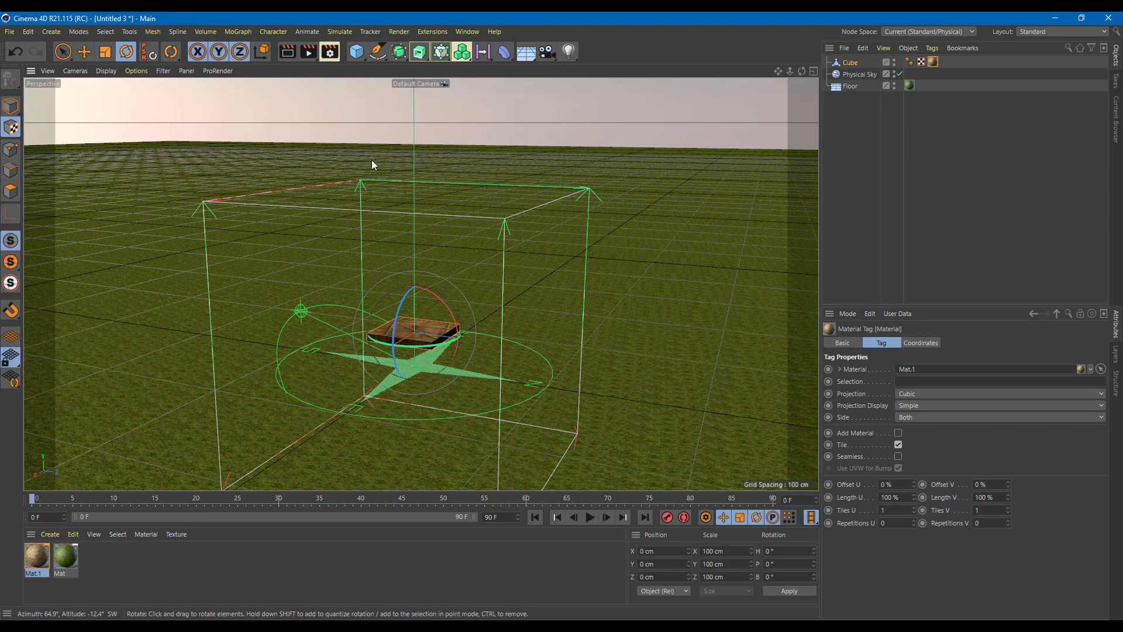
left_click(105, 51)
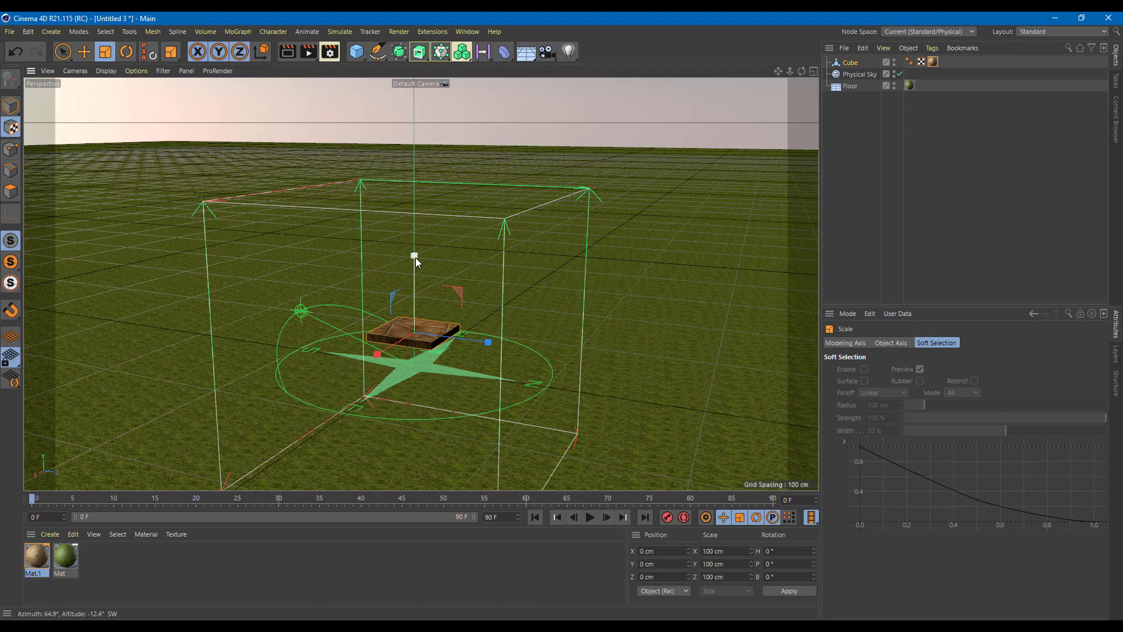
left_click_drag(415, 258, 423, 317)
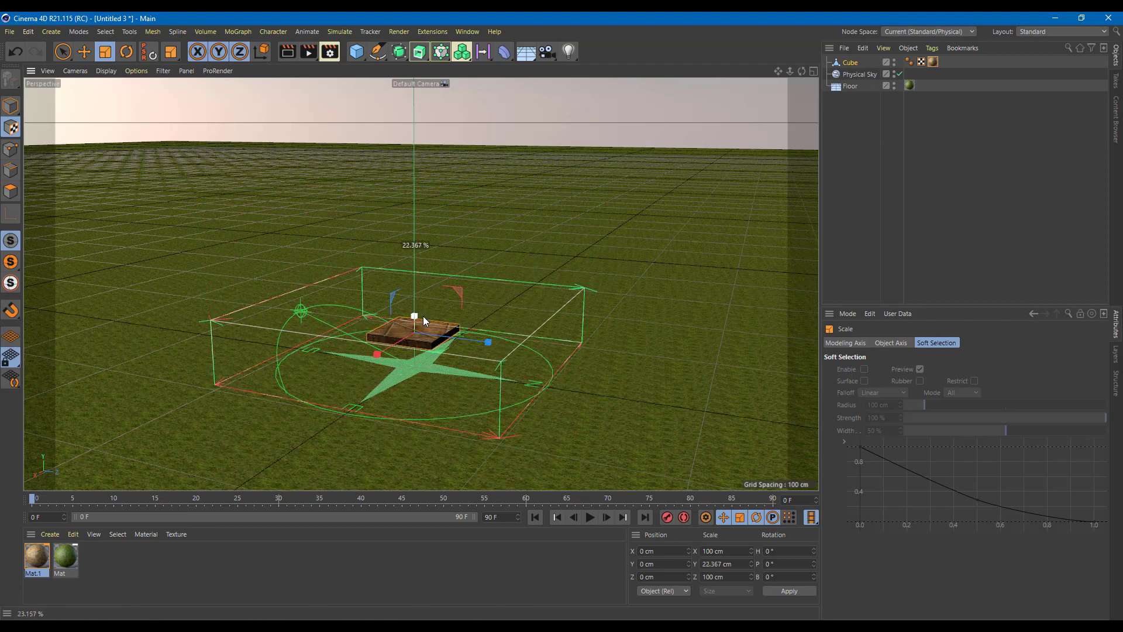
scroll(418, 325, "up", 5)
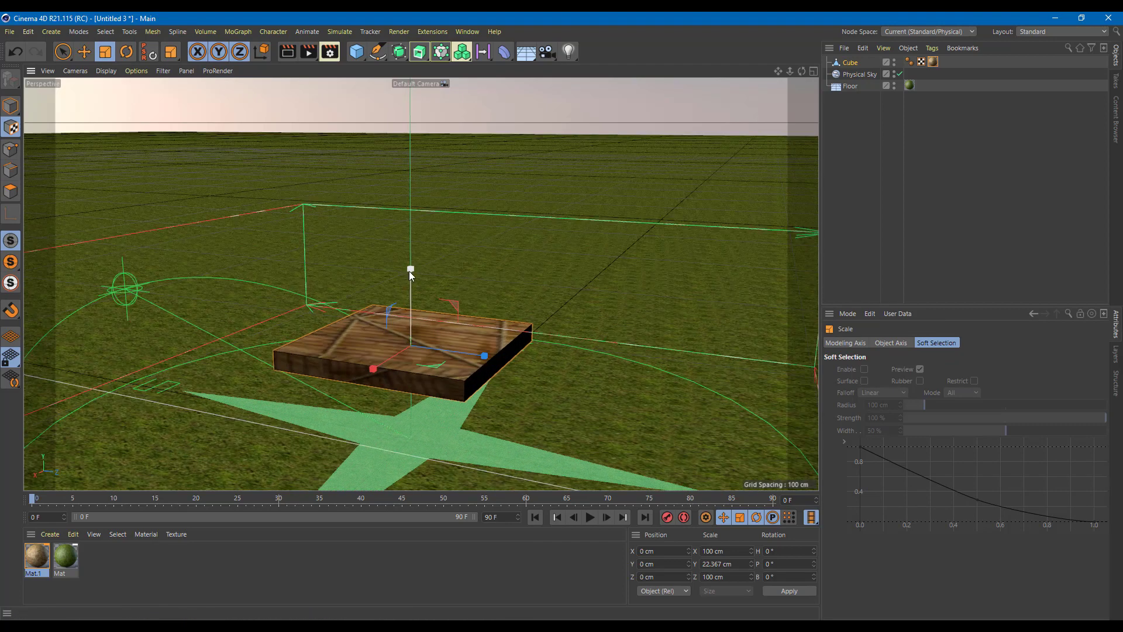
left_click_drag(411, 271, 402, 345)
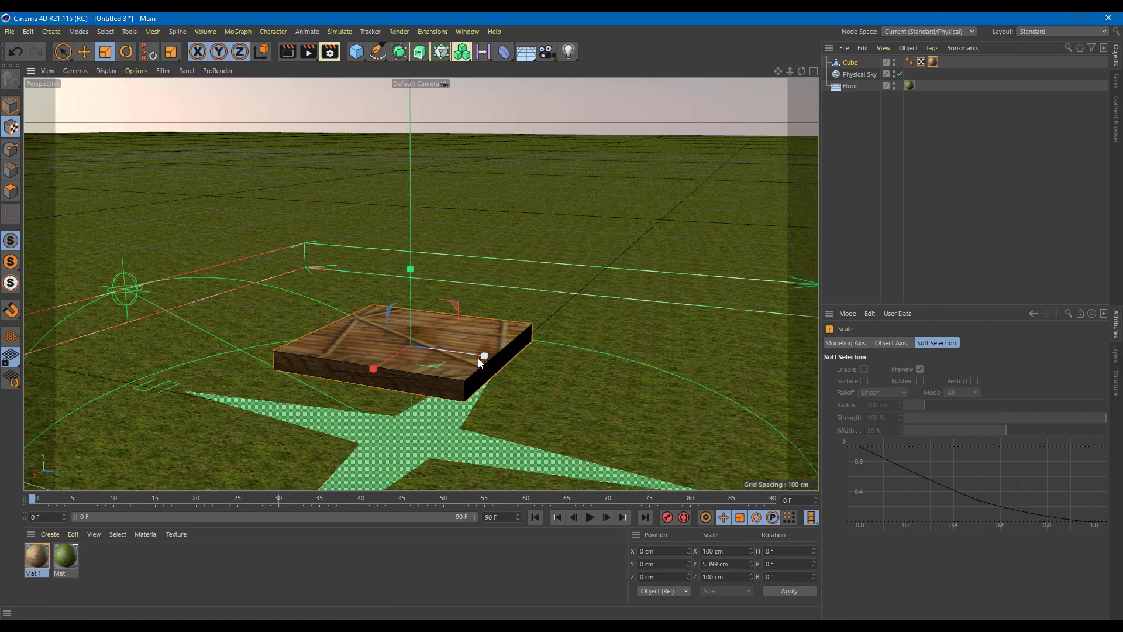
left_click_drag(478, 358, 444, 315)
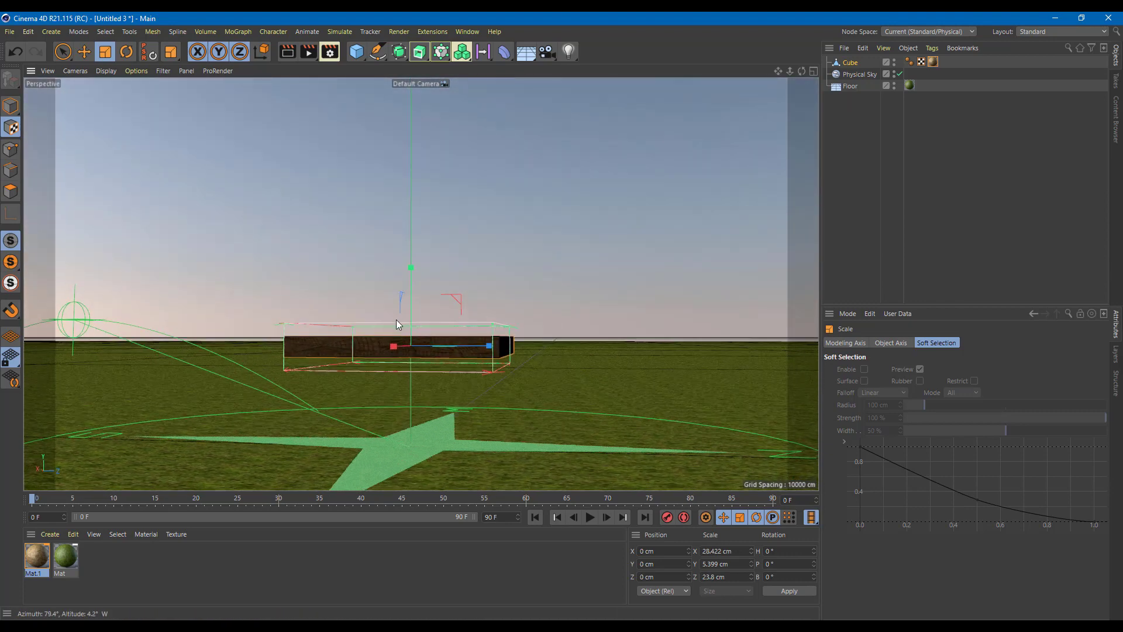
Stretch the slab's texture projection along Y to about 21.3 cm.
scroll(406, 337, "up", 5)
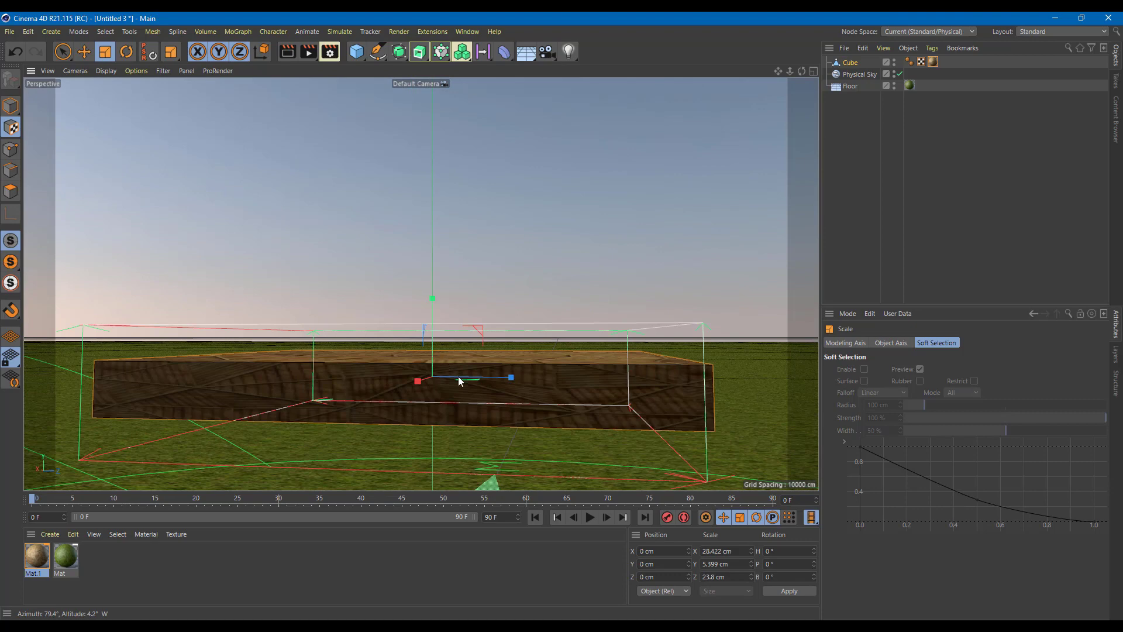
left_click_drag(433, 302, 402, 35)
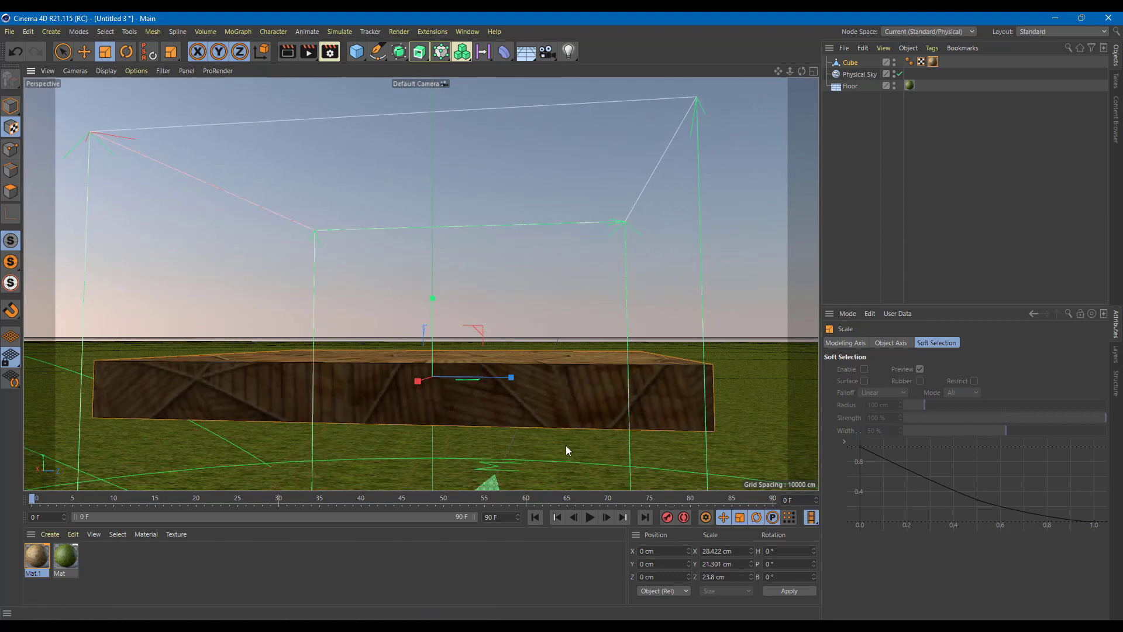
left_click_drag(566, 448, 629, 335, "alt")
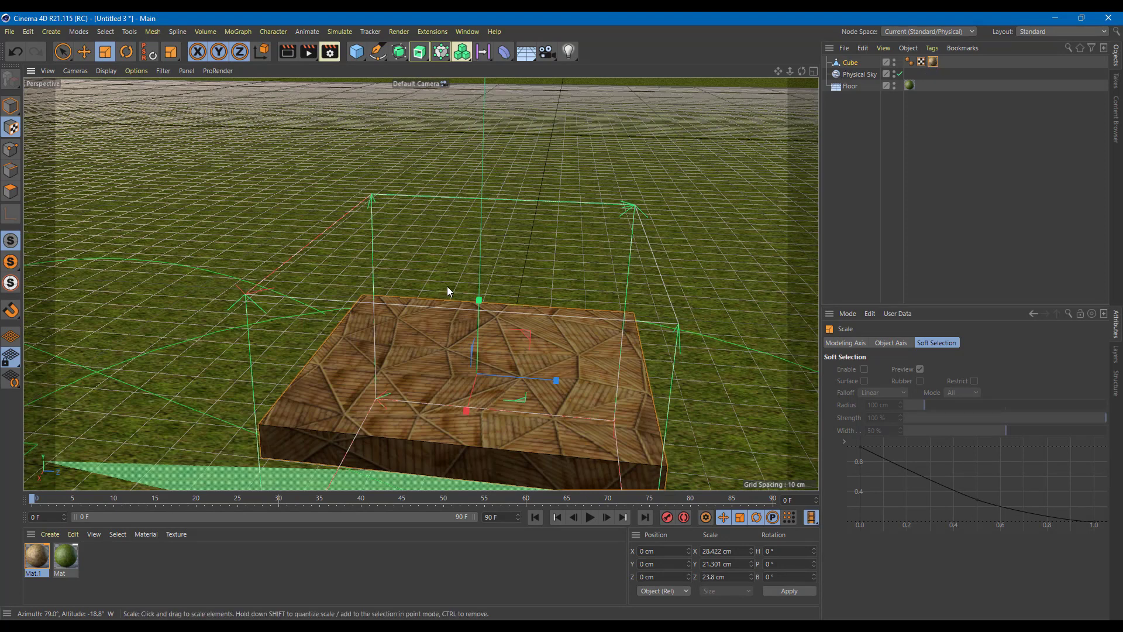
Increase the wood texture's tiling on the slab to 2.27 tiles in U and 2.24 tiles in V.
left_click(934, 62)
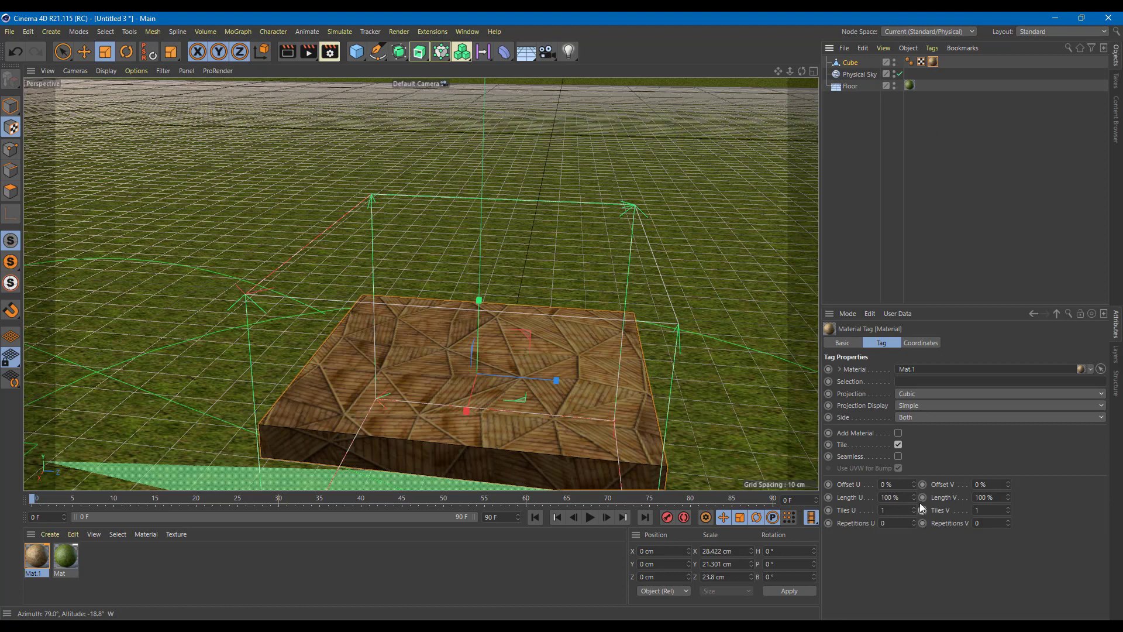
left_click_drag(915, 508, 914, 500)
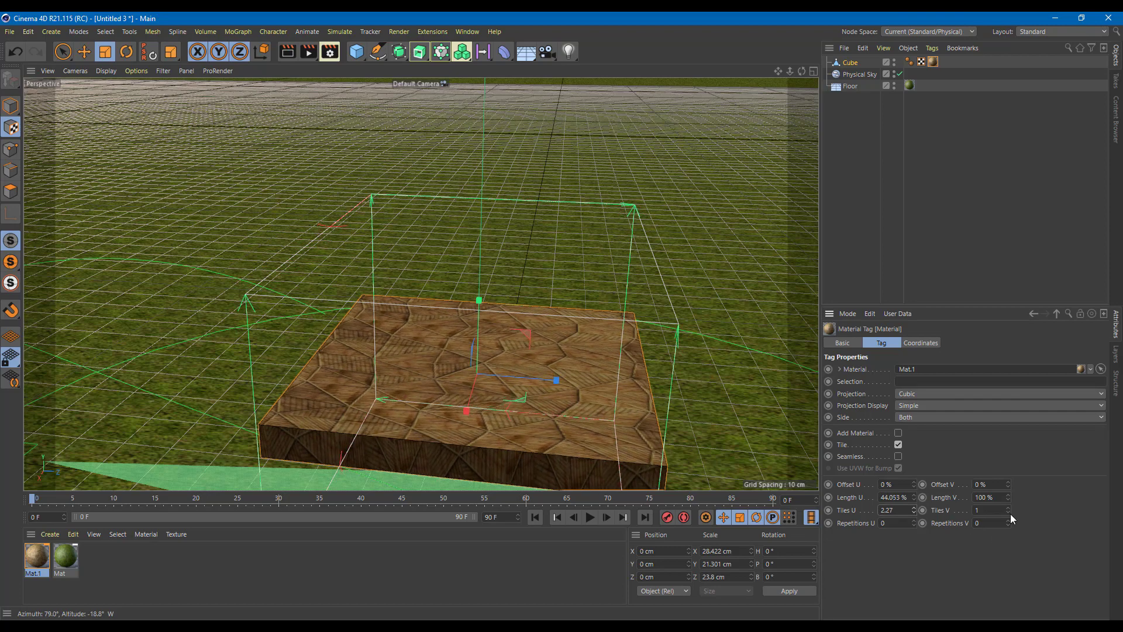
left_click_drag(1009, 510, 1009, 510)
scroll(497, 354, "down", 3)
scroll(501, 362, "up", 6)
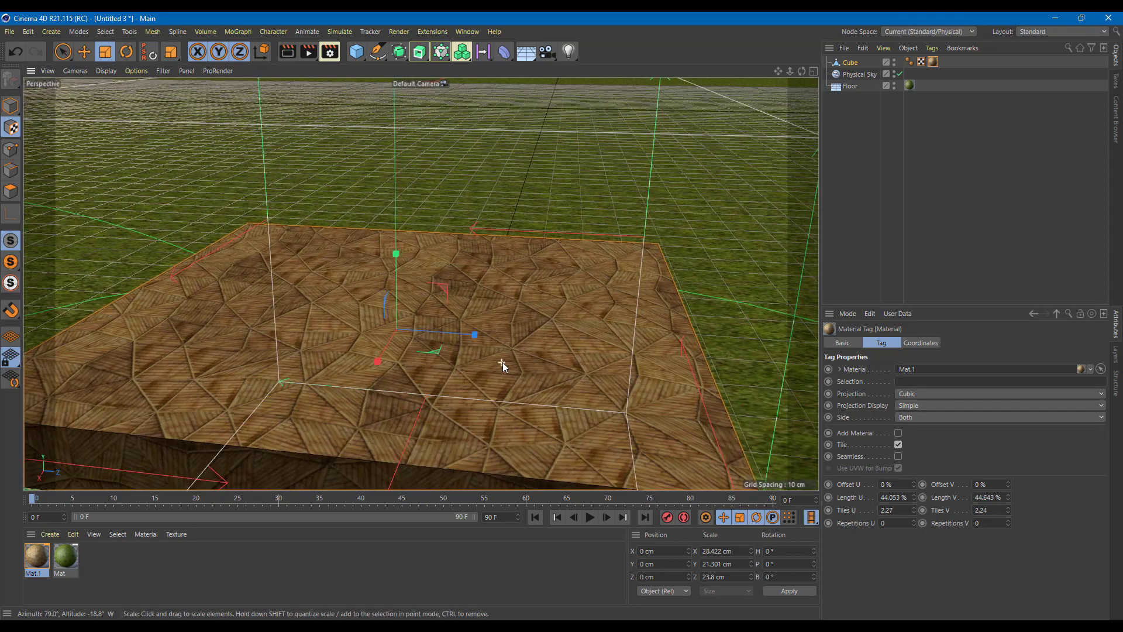
mouse_move(527, 365)
left_mouse_down("alt")
mouse_move(530, 337)
mouse_move(532, 365)
left_mouse_up("alt")
scroll(532, 366, "down", 5)
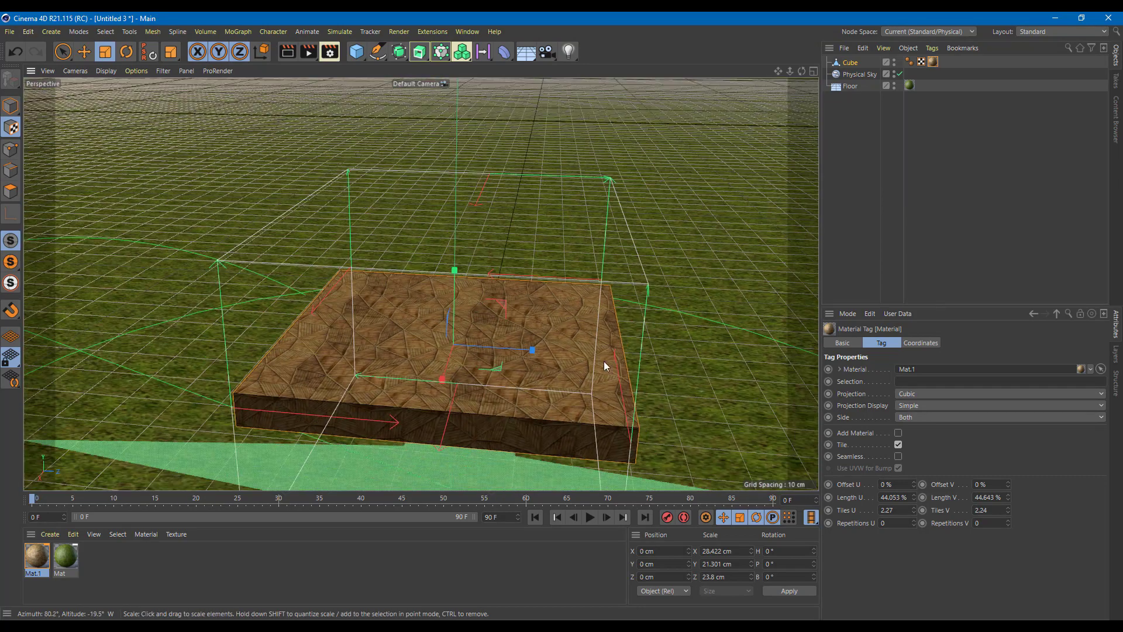
left_click(361, 53)
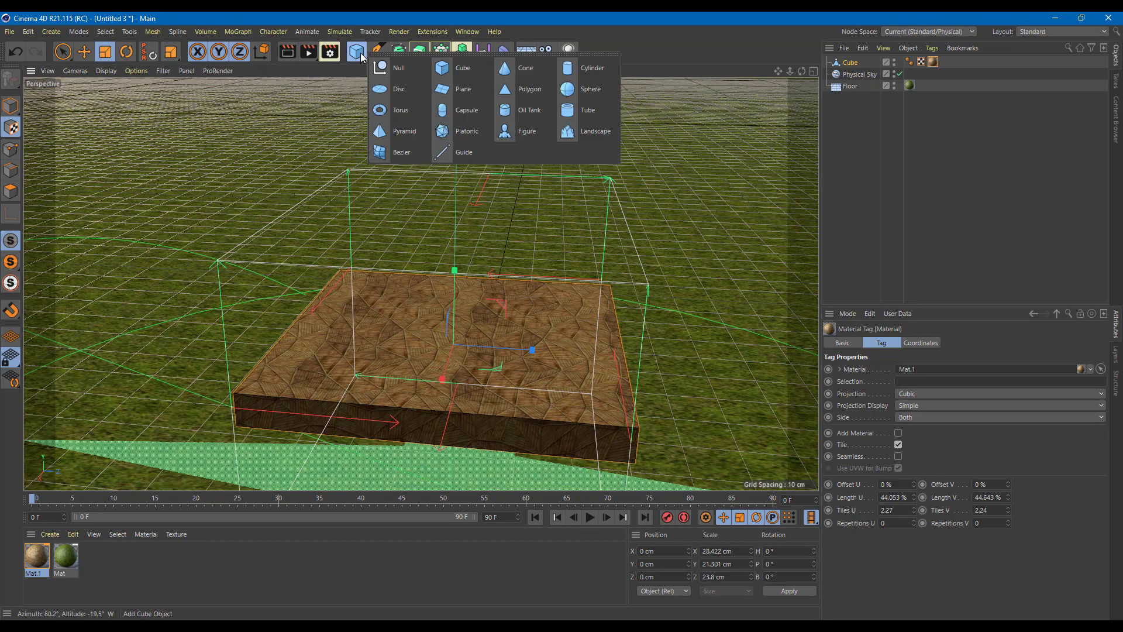
left_click(401, 53)
left_click(953, 154)
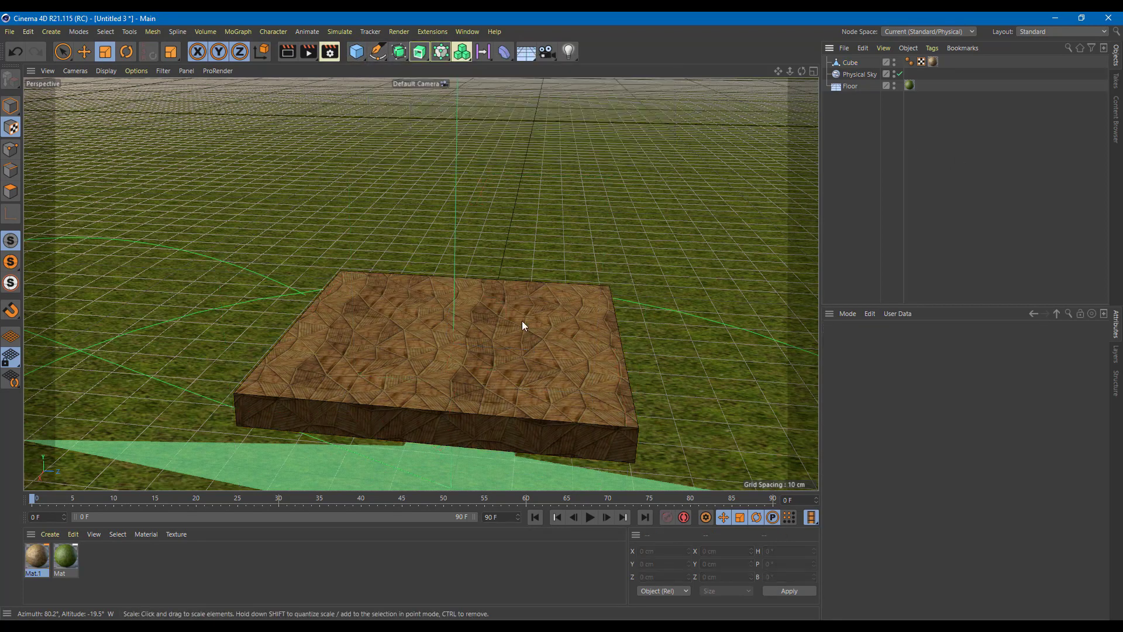
left_click(63, 52)
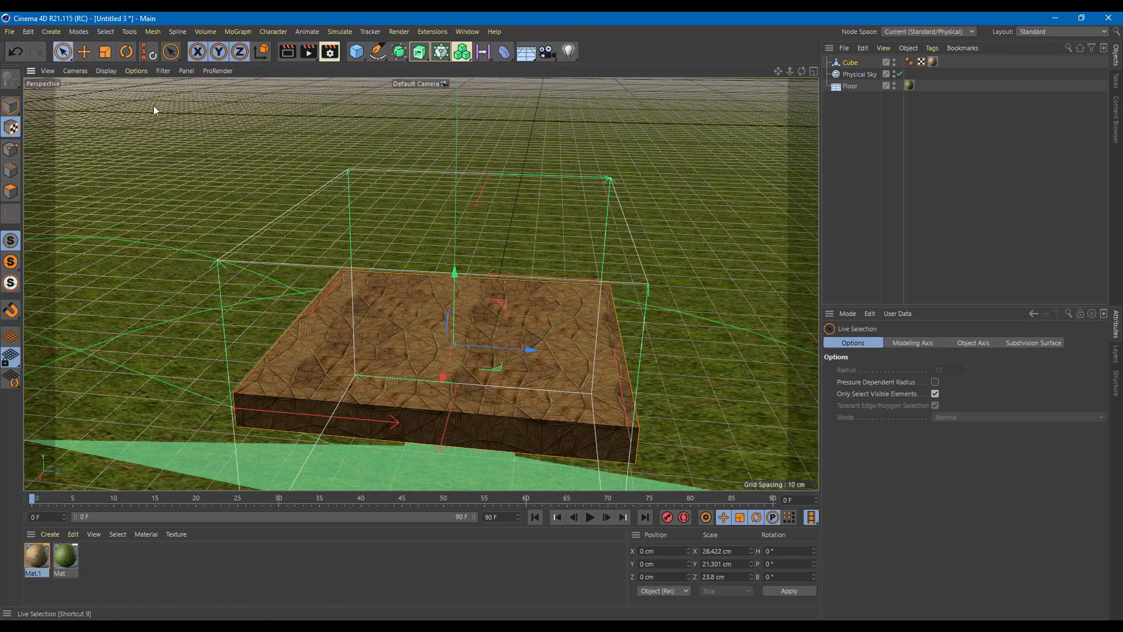
left_click_drag(484, 300, 520, 304, "alt")
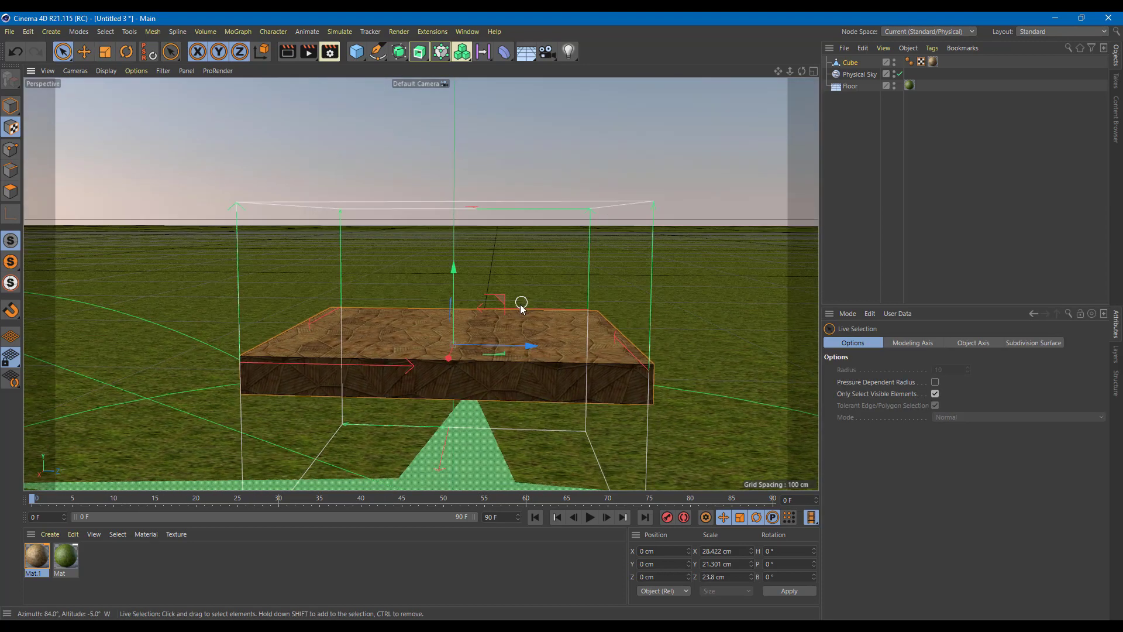
In Model mode, lower the wood slab onto the grass floor and stack a copy on it at Y 7.214 cm.
left_click(873, 62)
middle_click_drag(524, 284, 475, 165, "alt")
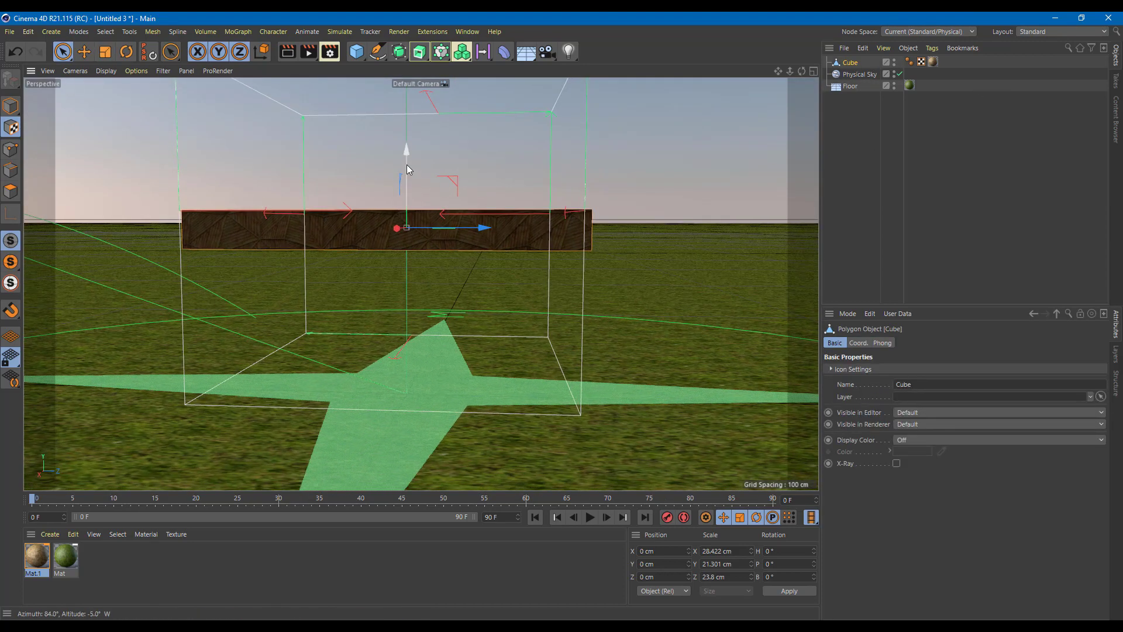
left_click_drag(407, 163, 421, 290)
key("ctrl+z")
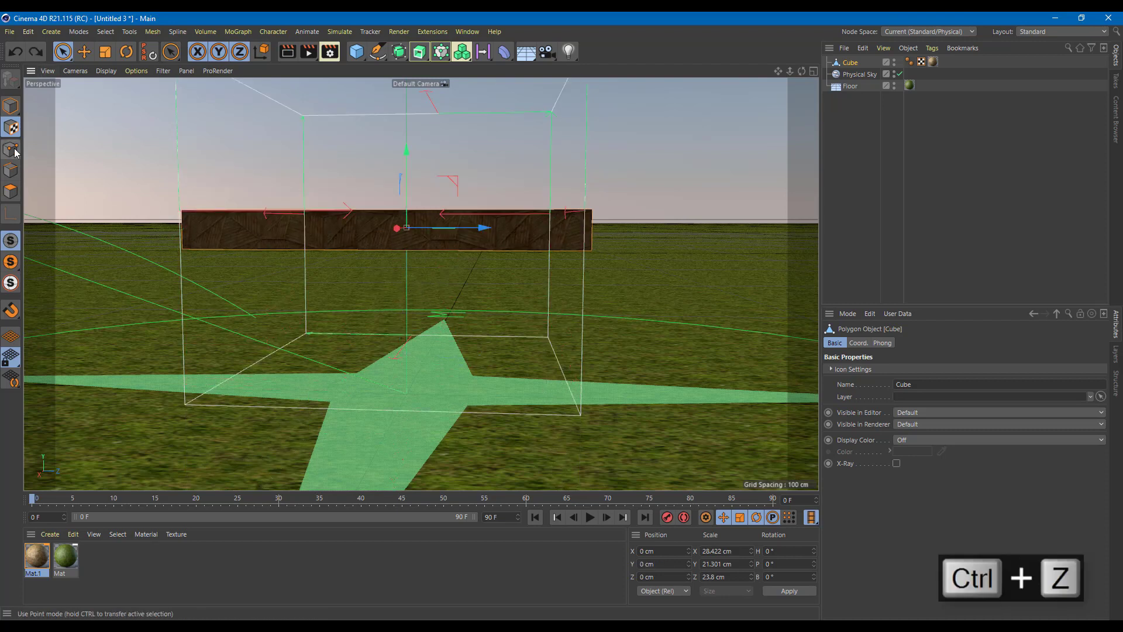
left_click(10, 105)
left_click_drag(408, 156, 417, 285)
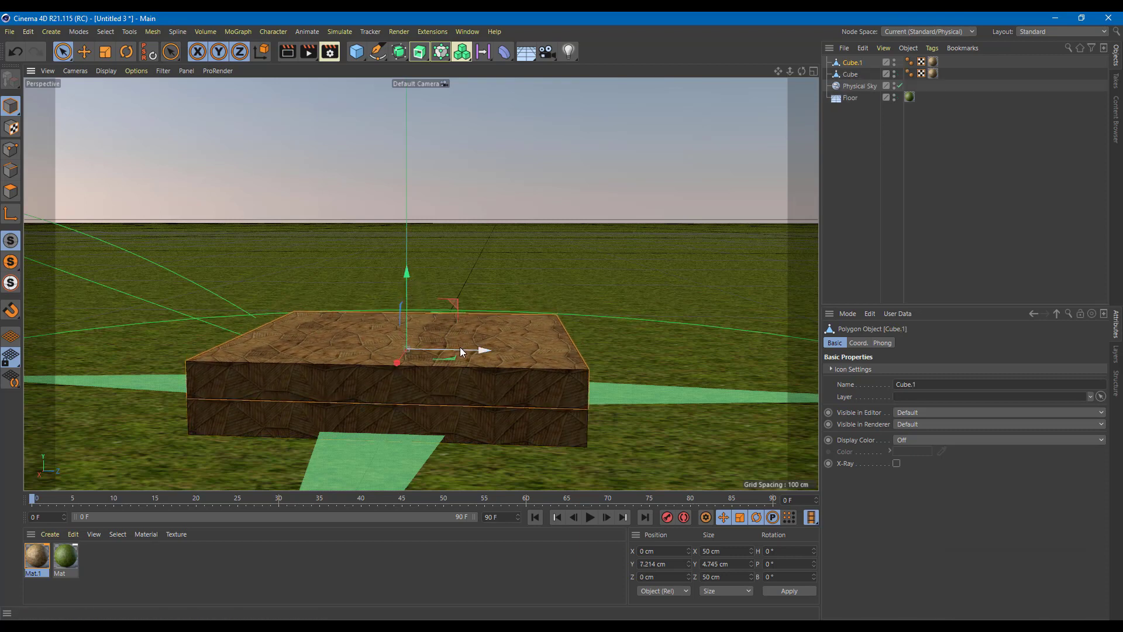
Shift the copied slab to about 27 cm along Z and tilt it to a pitch of about -8°.
left_click_drag(460, 346, 653, 351)
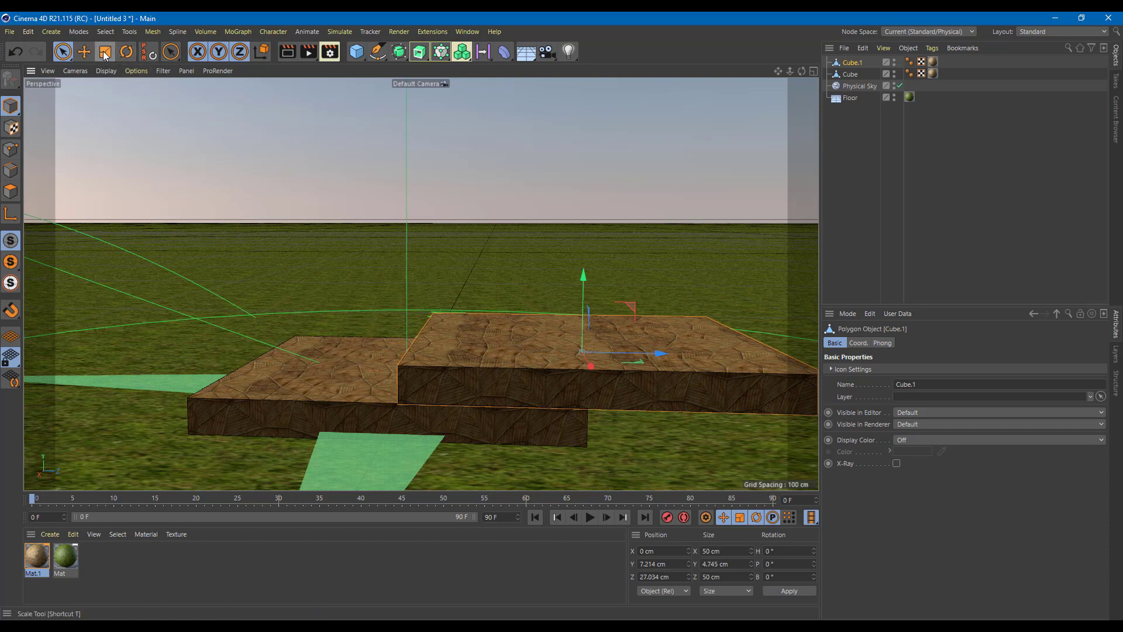
left_click(126, 52)
left_click(594, 309)
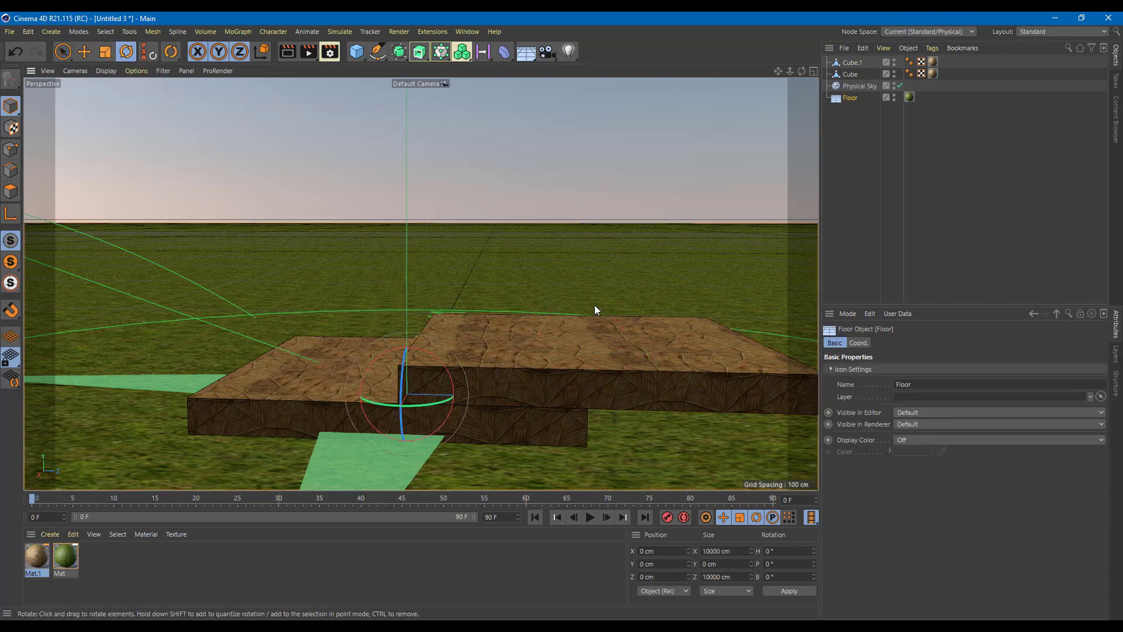
left_click(587, 347)
left_click_drag(615, 315, 617, 319)
Slide the tilted slab along its own length to about Y 5.6 cm and Z 38.7 cm so it leans on the first slab.
key("e")
left_click_drag(656, 366, 763, 395)
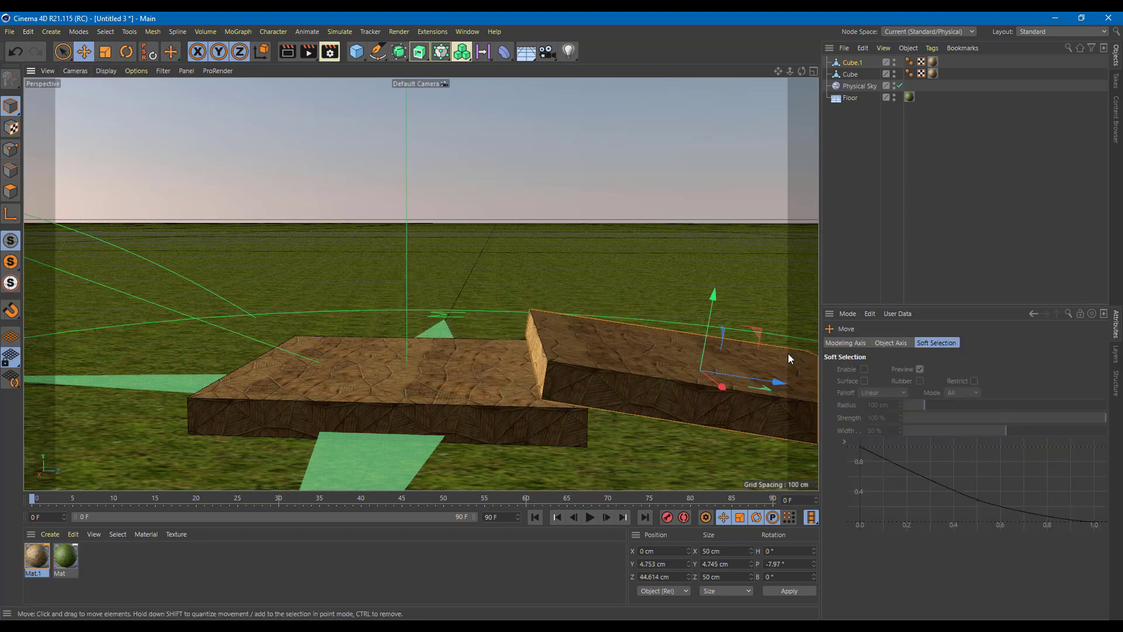
middle_click_drag(788, 353, 534, 321, "alt")
left_click_drag(523, 346, 486, 345)
Render the view to examine the wood texture across the two overlapping slabs, then inspect the scene from farther away.
left_click_drag(616, 336, 605, 281, "alt")
key("ctrl+r")
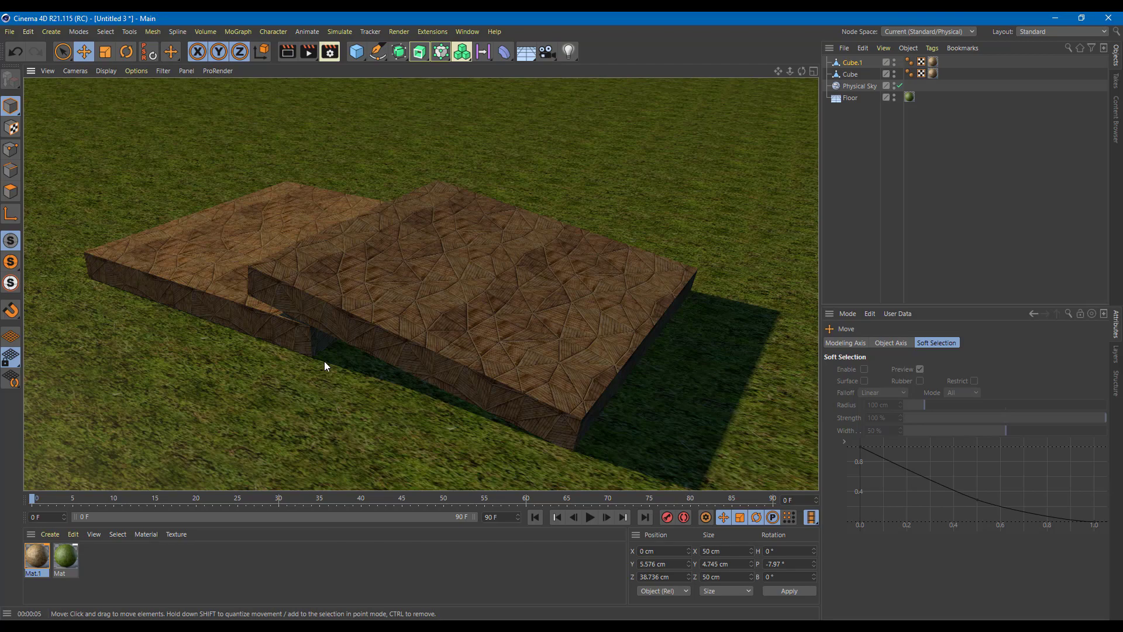
left_click(529, 293)
left_click_drag(493, 300, 463, 215, "alt")
scroll(566, 285, "down", 8)
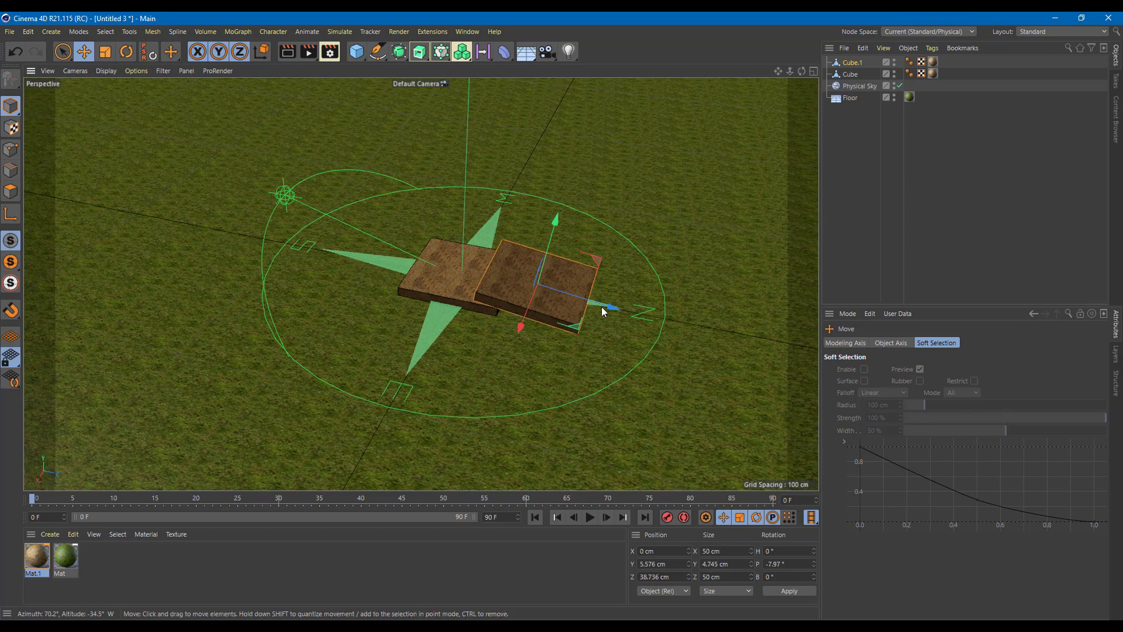
scroll(293, 158, "up", 1)
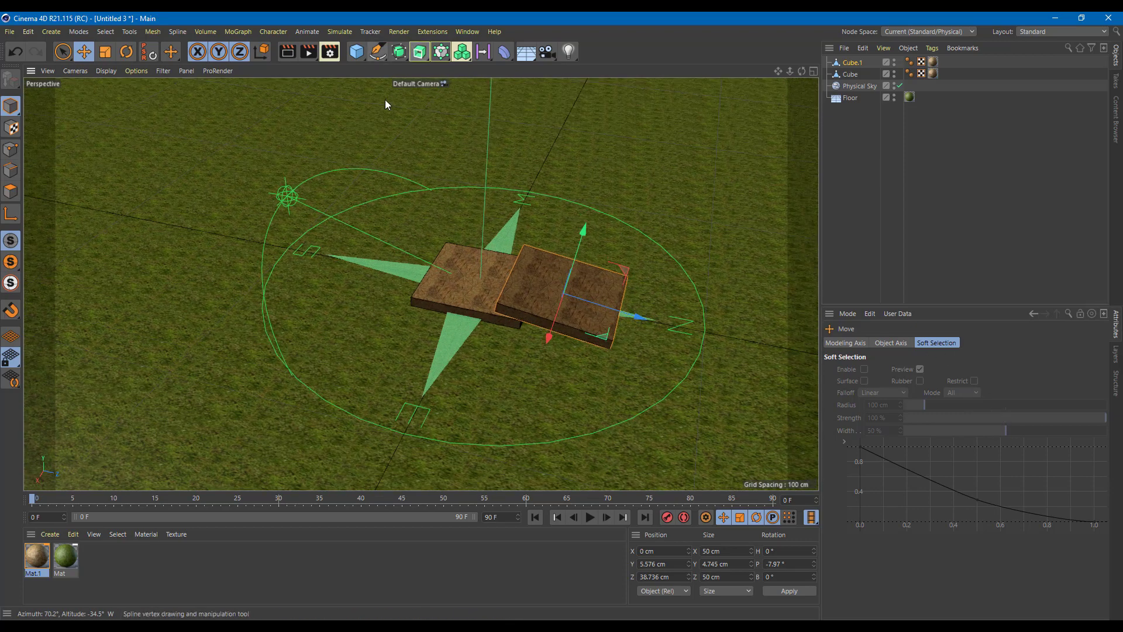
Delete the grass material and the wood material from the scene.
left_click(56, 557)
key("Delete")
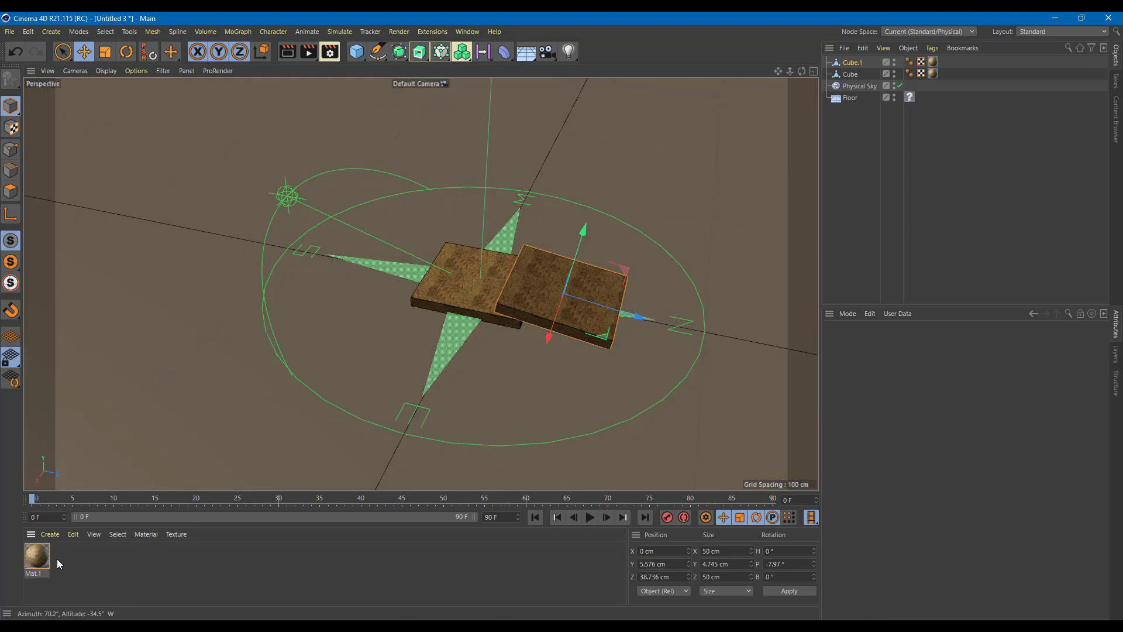
left_click(38, 556)
key("Delete")
Delete both slabs, the physical sky and the floor to empty the scene.
left_click(469, 264)
key("Delete")
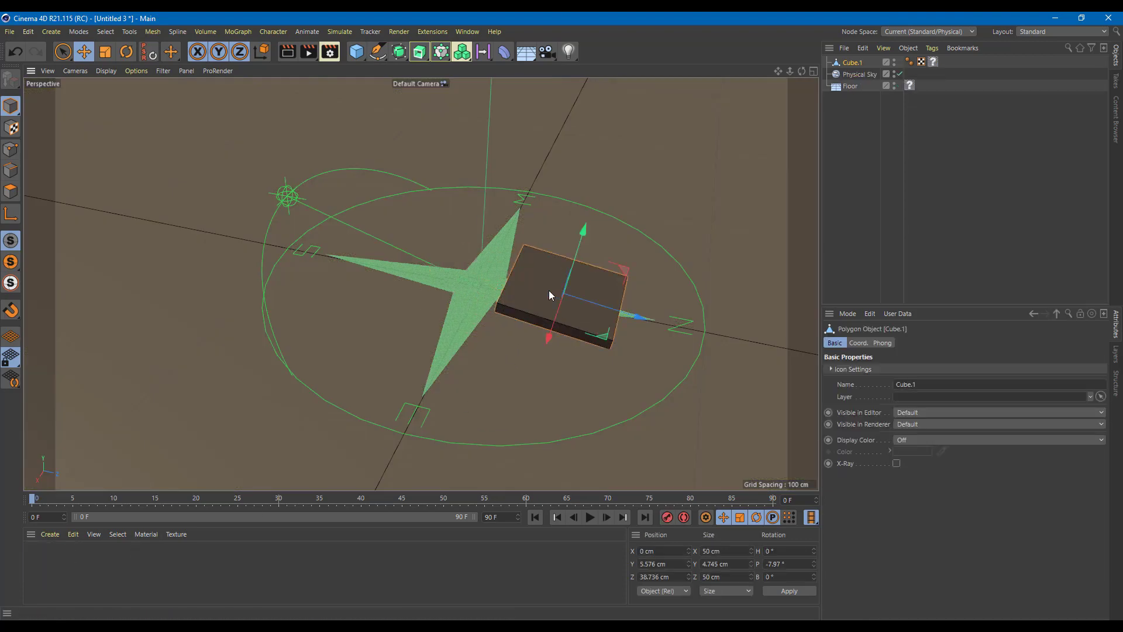
left_click(549, 290)
key("Delete")
left_click(422, 293)
key("Delete")
left_click(439, 297)
key("Delete")
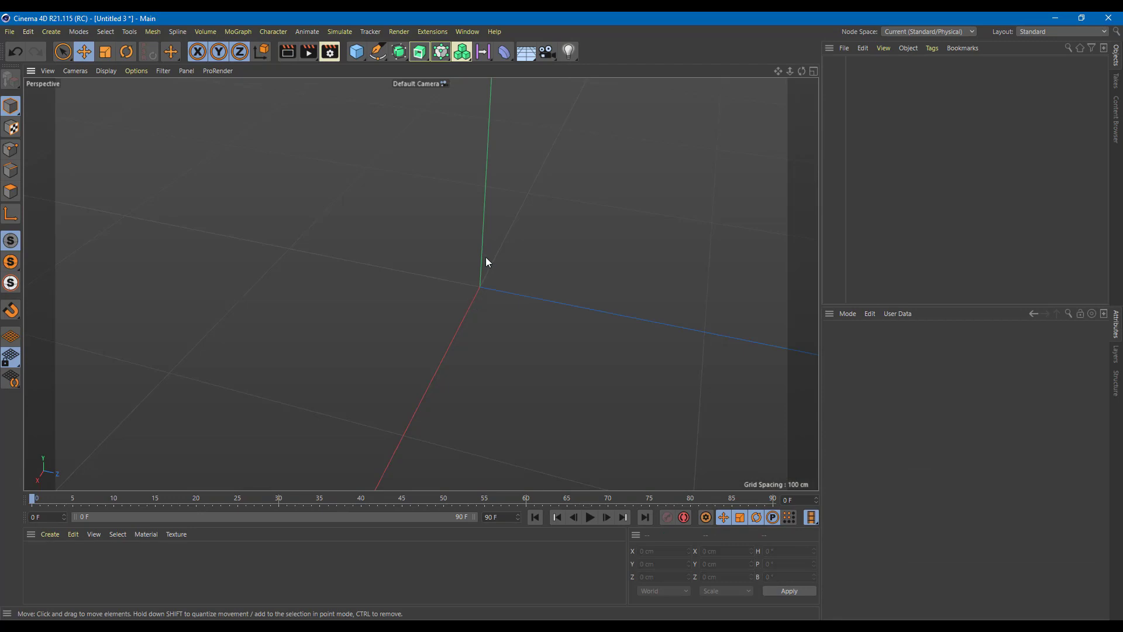
Add a sphere primitive and assign a new default material to it.
left_click(356, 54)
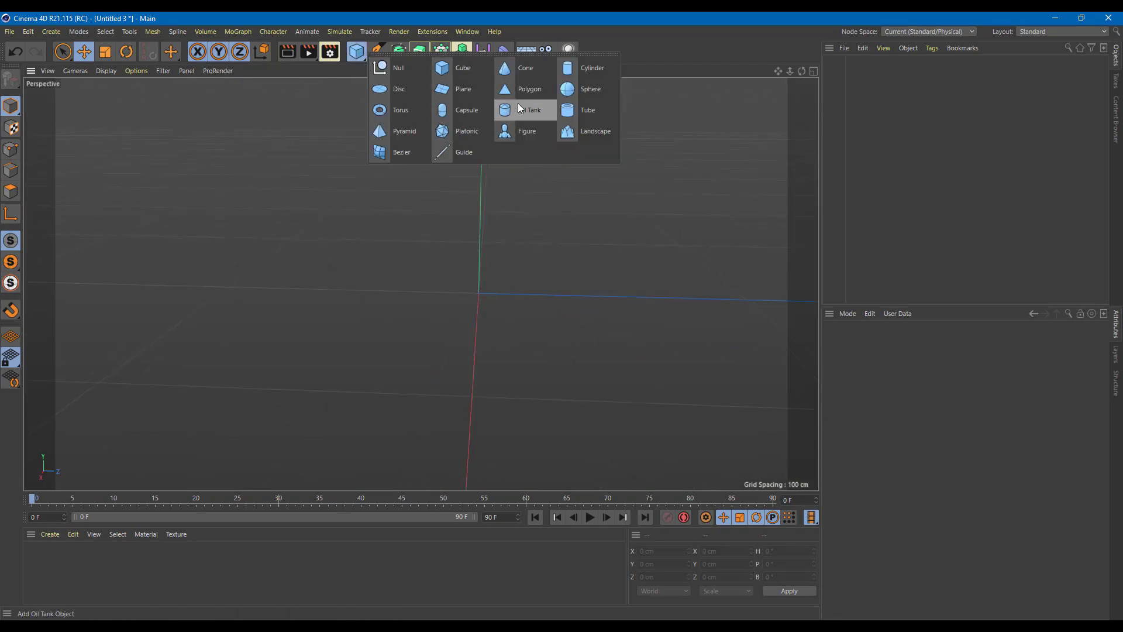
left_click(579, 90)
scroll(593, 252, "down", 5)
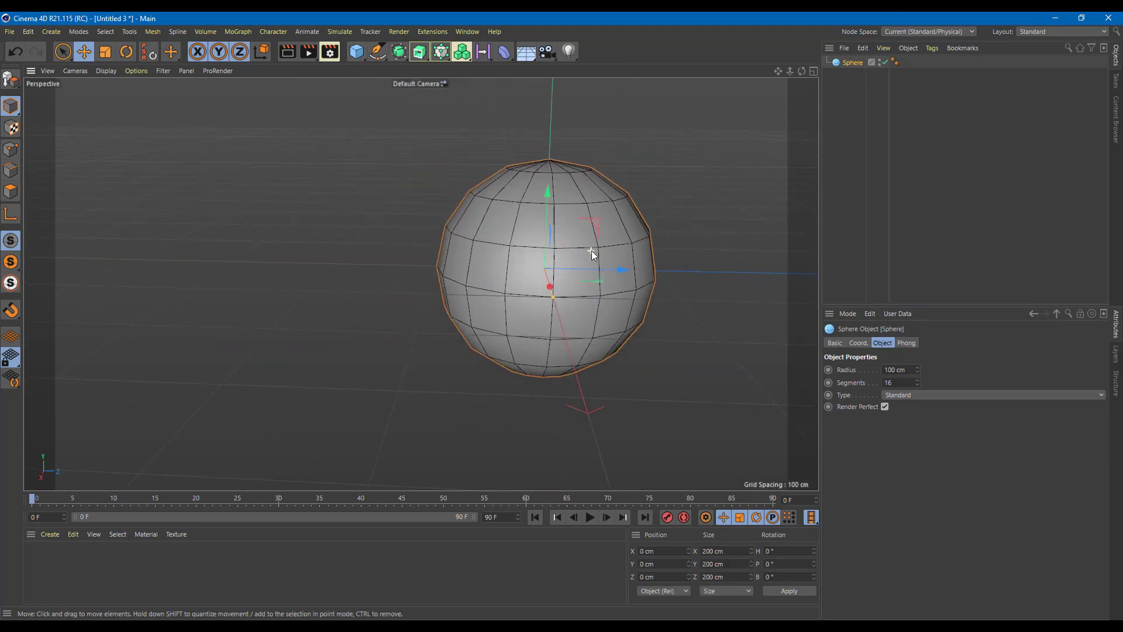
middle_click_drag(592, 251, 498, 264, "alt")
left_click_drag(498, 263, 489, 270, "alt")
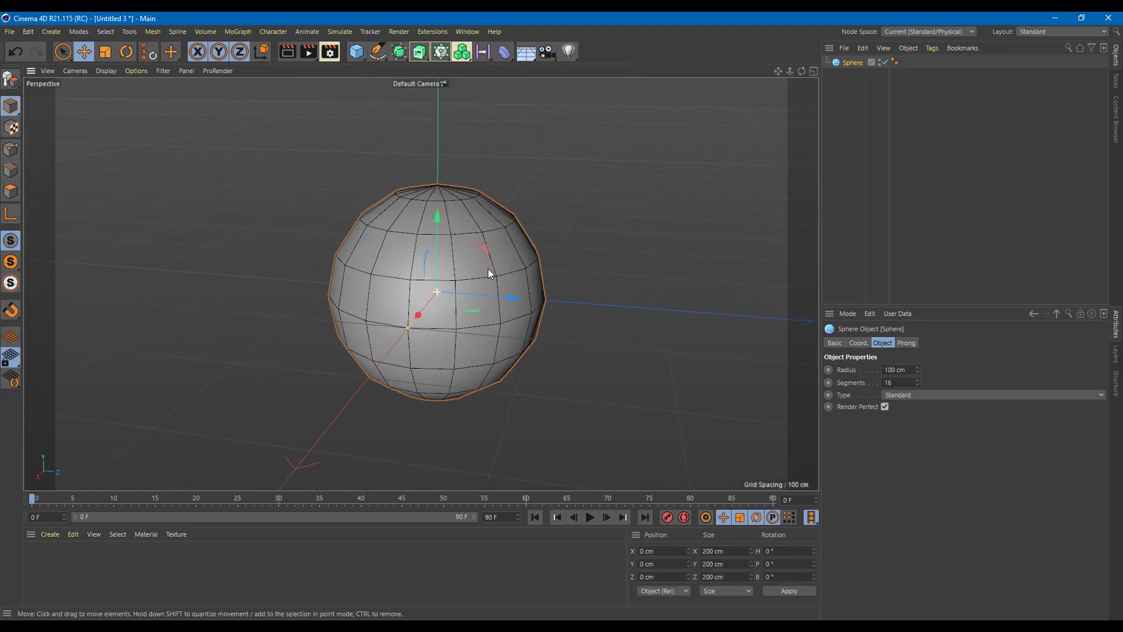
double_click(246, 563)
left_click_drag(387, 374, 390, 376)
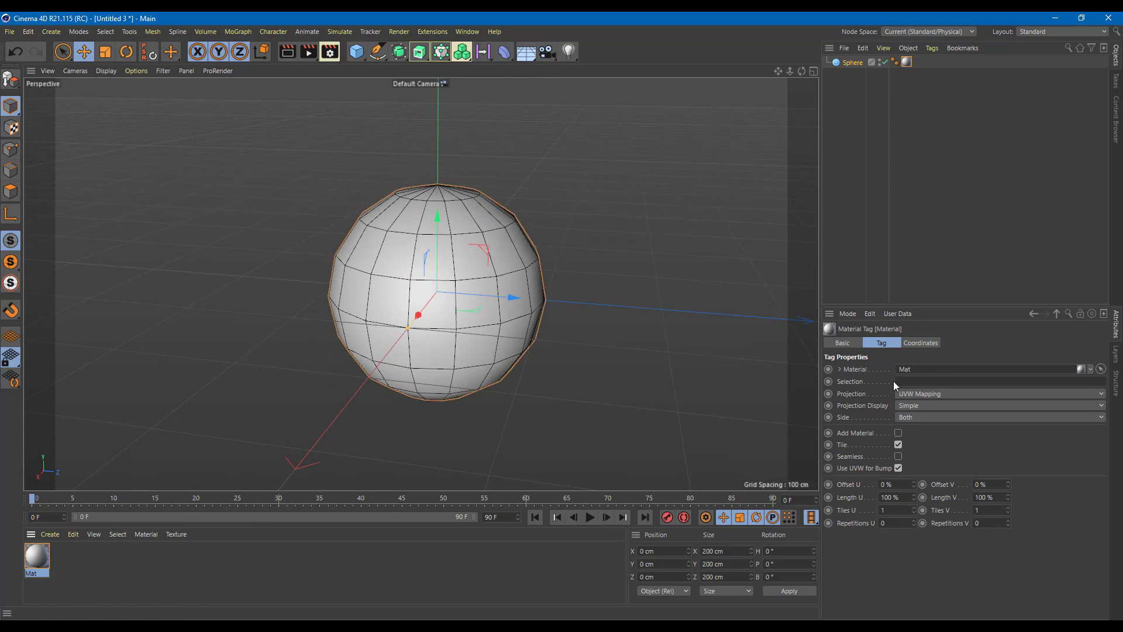
Load earthmap.jpg as the color texture of the sphere's material.
left_click(37, 561)
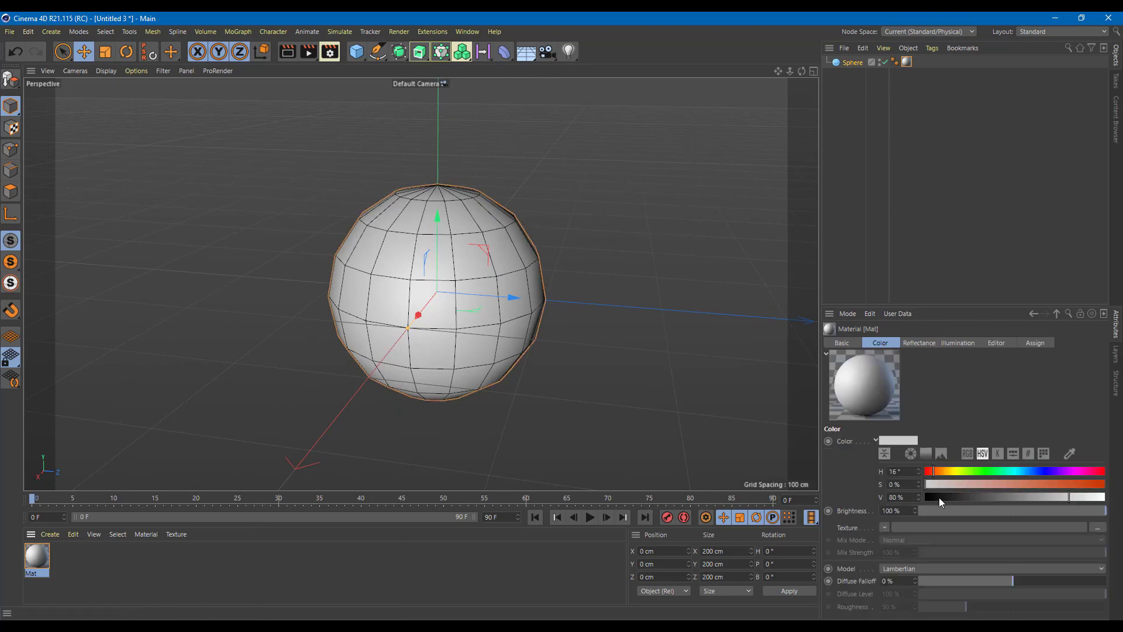
left_click(916, 527)
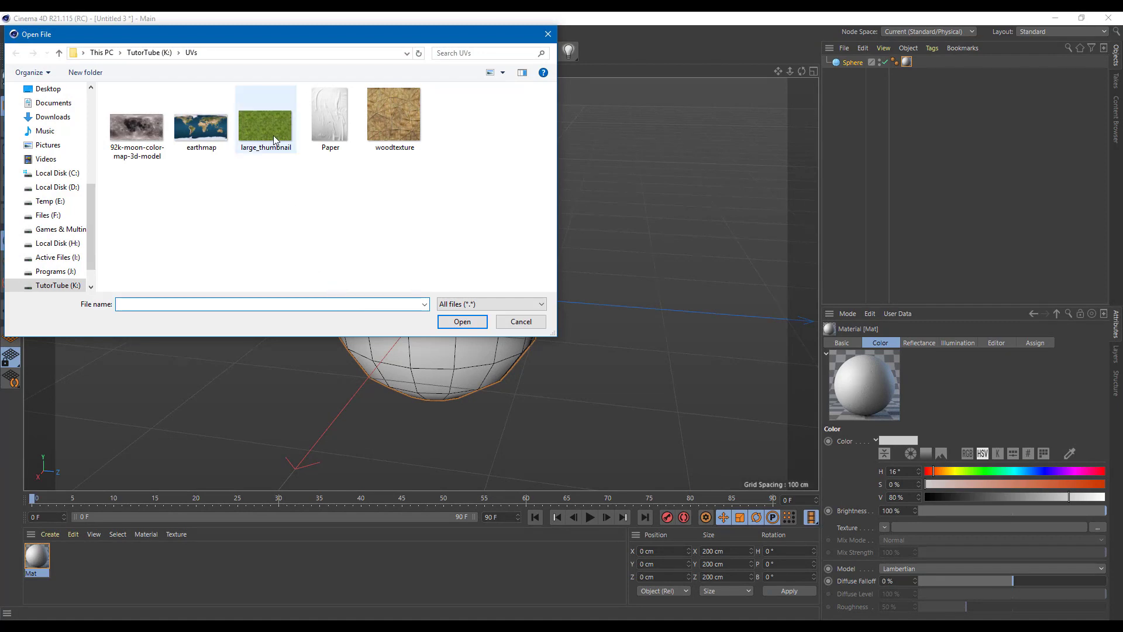
left_click(201, 125)
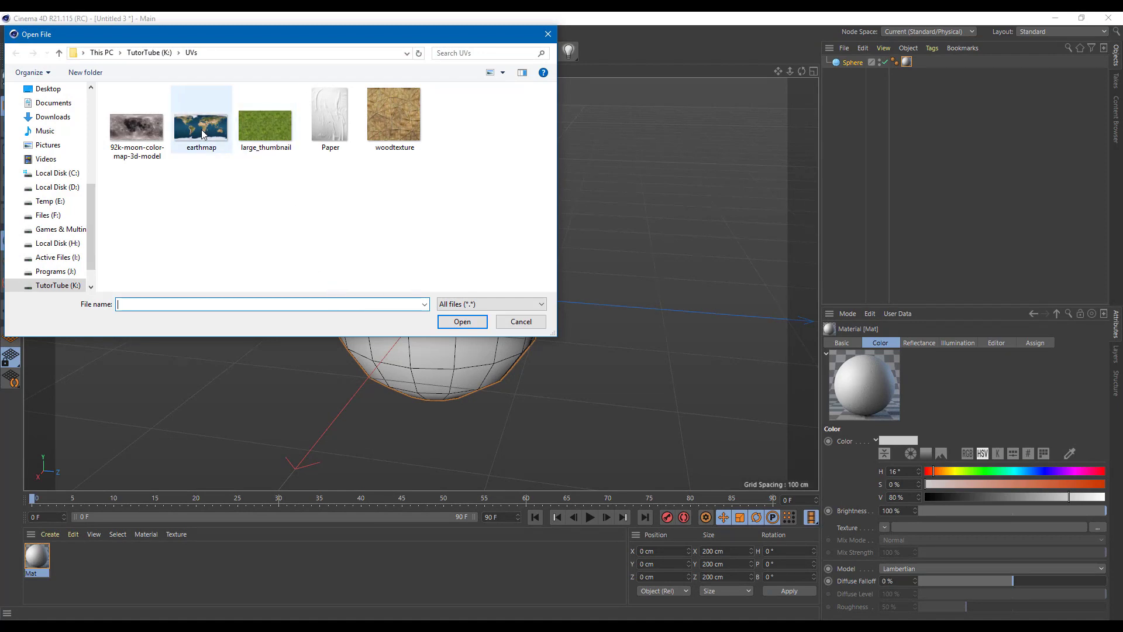
left_click(471, 323)
left_click(598, 373)
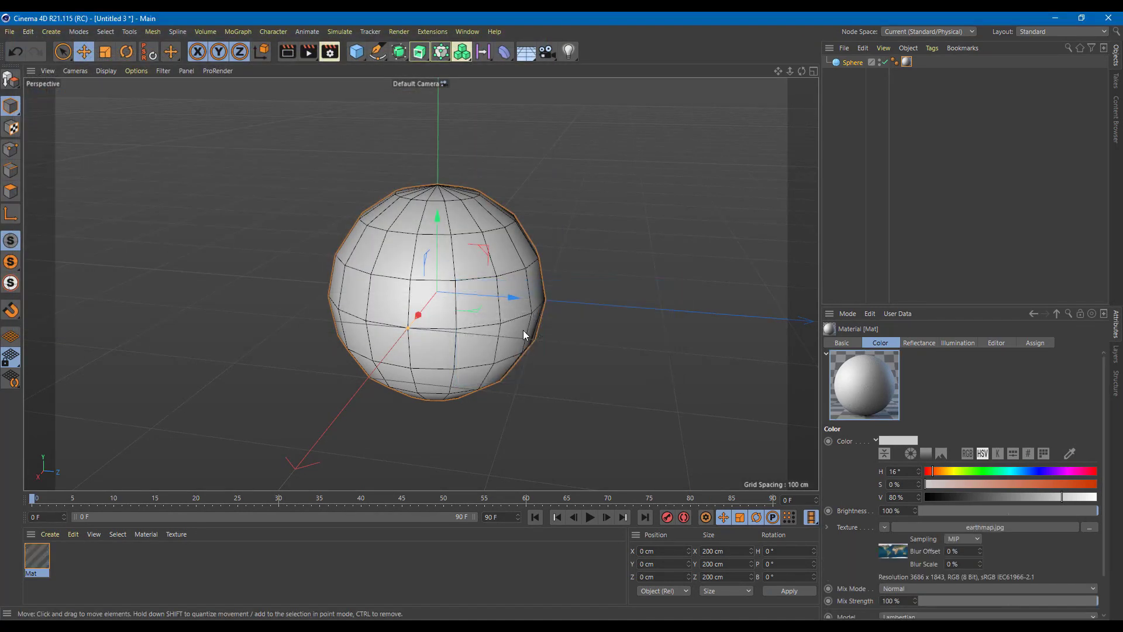
mouse_move(580, 315)
left_mouse_down("alt")
mouse_move(774, 323)
mouse_move(579, 315)
left_mouse_up("alt")
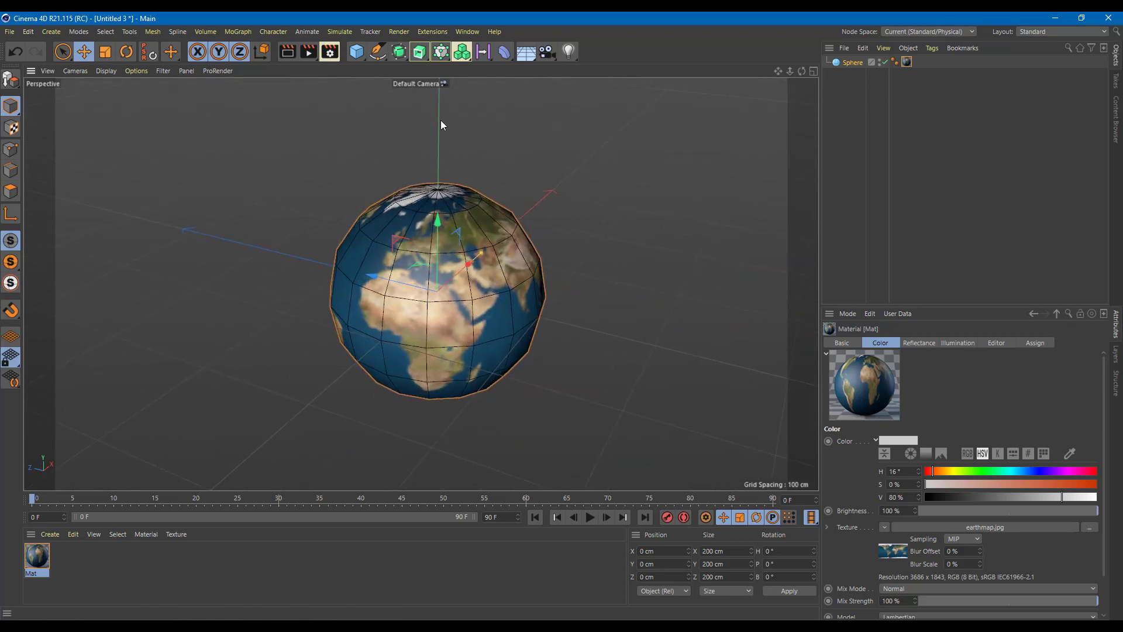
In Texture mode, set the projection of the sphere's earth material to Spherical.
left_click(11, 128)
scroll(615, 273, "up", 2)
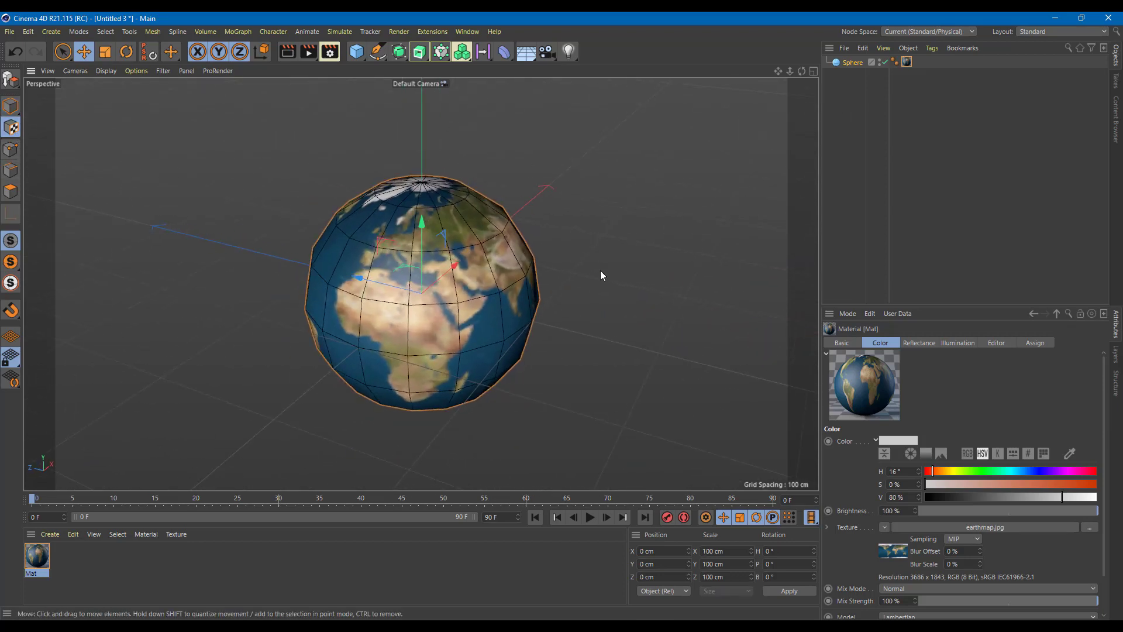
scroll(600, 271, "up", 2)
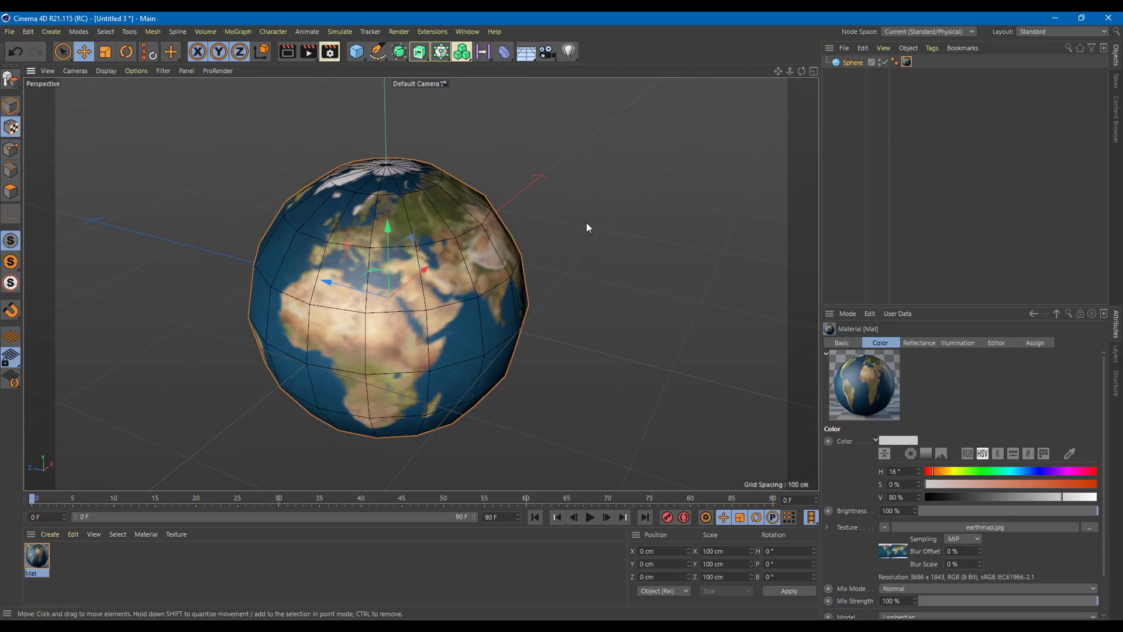
left_click_drag(586, 224, 628, 199, "alt")
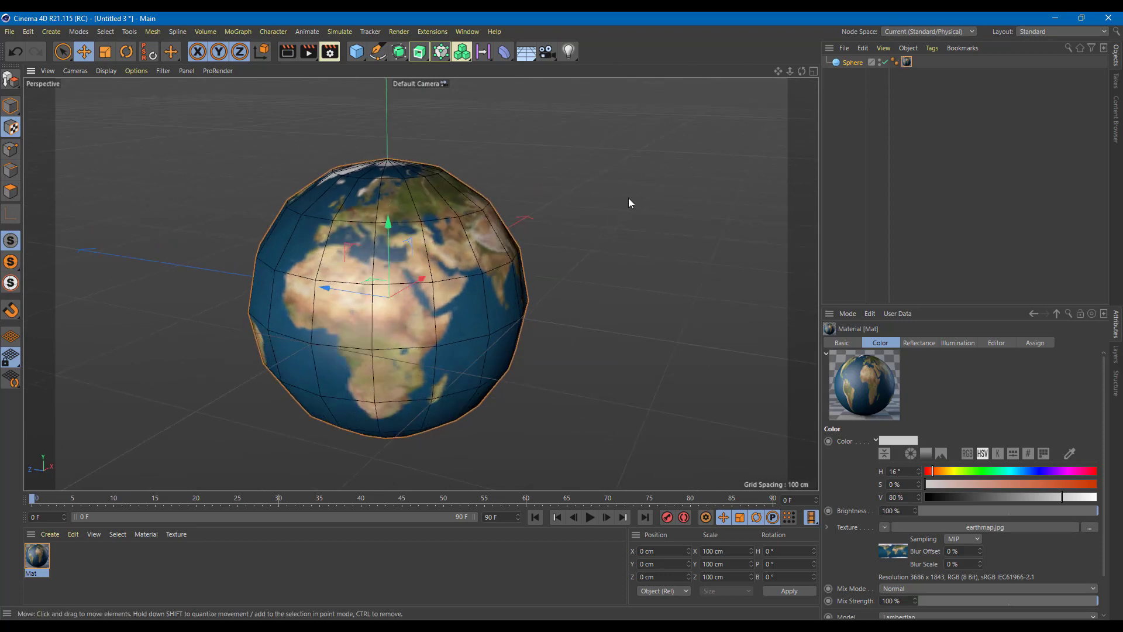
left_click(907, 62)
left_click(921, 395)
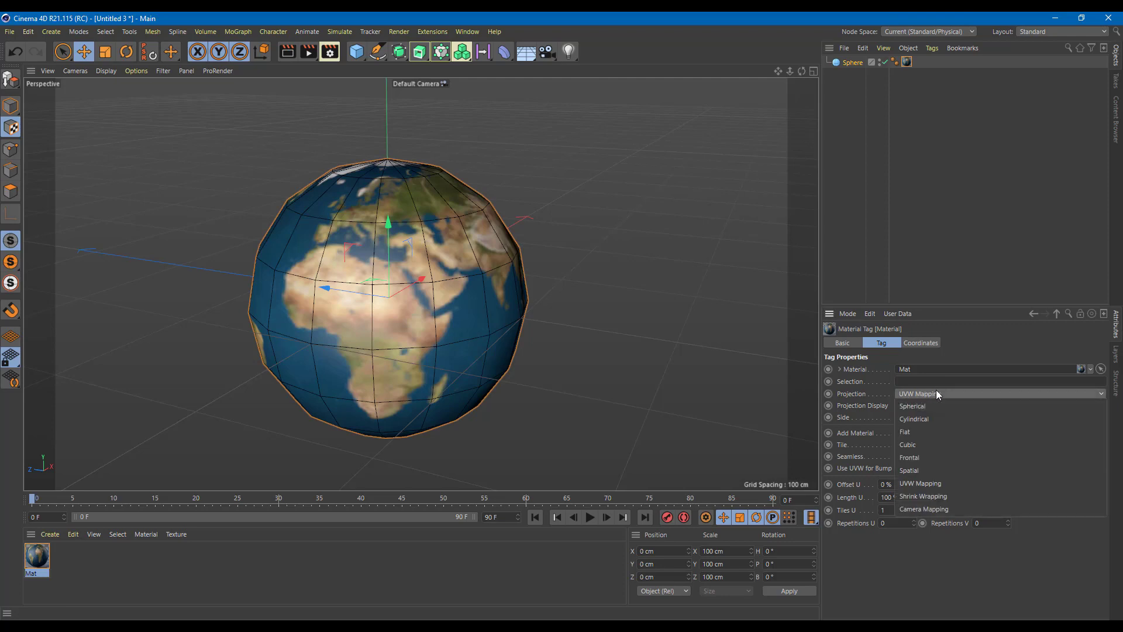
left_click(916, 407)
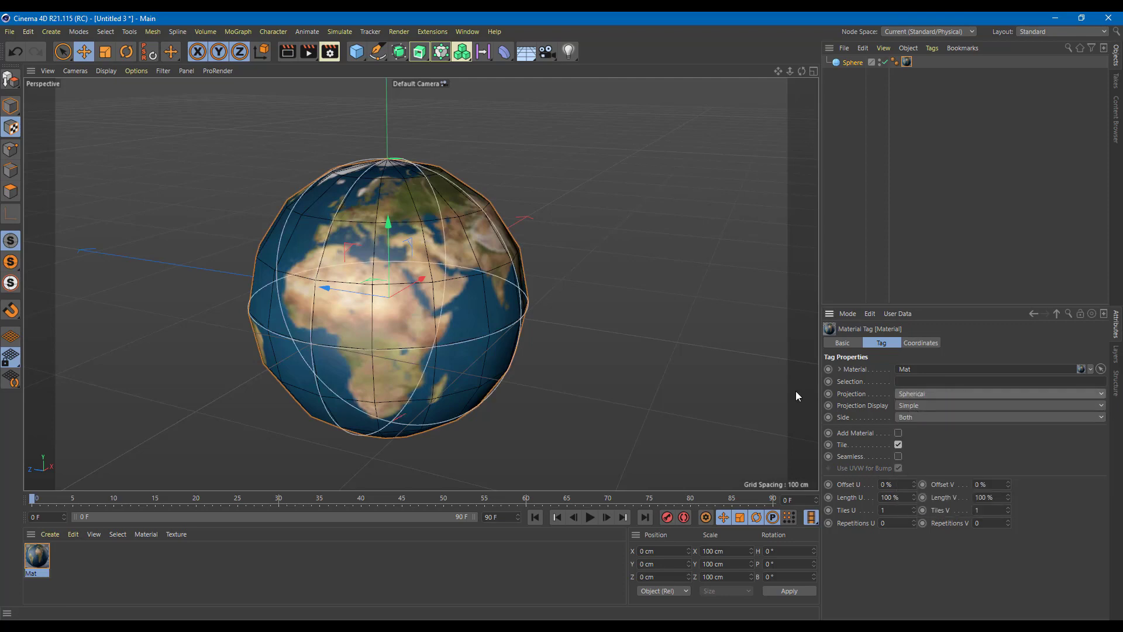
Scale the spherical texture projection to about X 270.6 cm, Y 194.2 cm and Z 215.3 cm.
key("t")
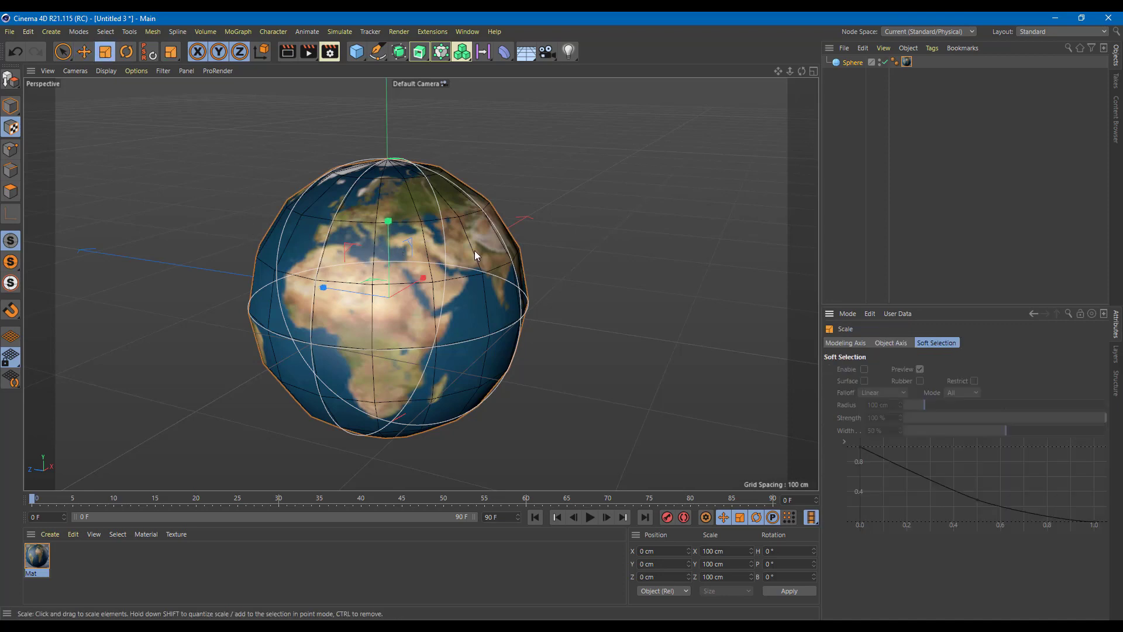
left_click_drag(422, 279, 471, 262)
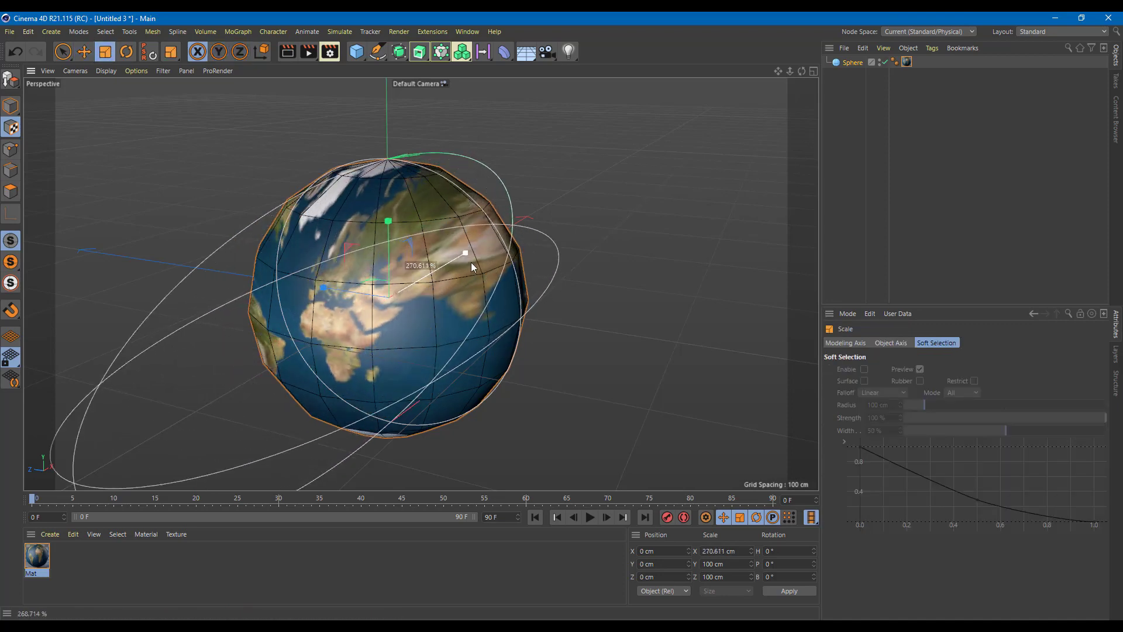
left_click_drag(388, 220, 392, 149)
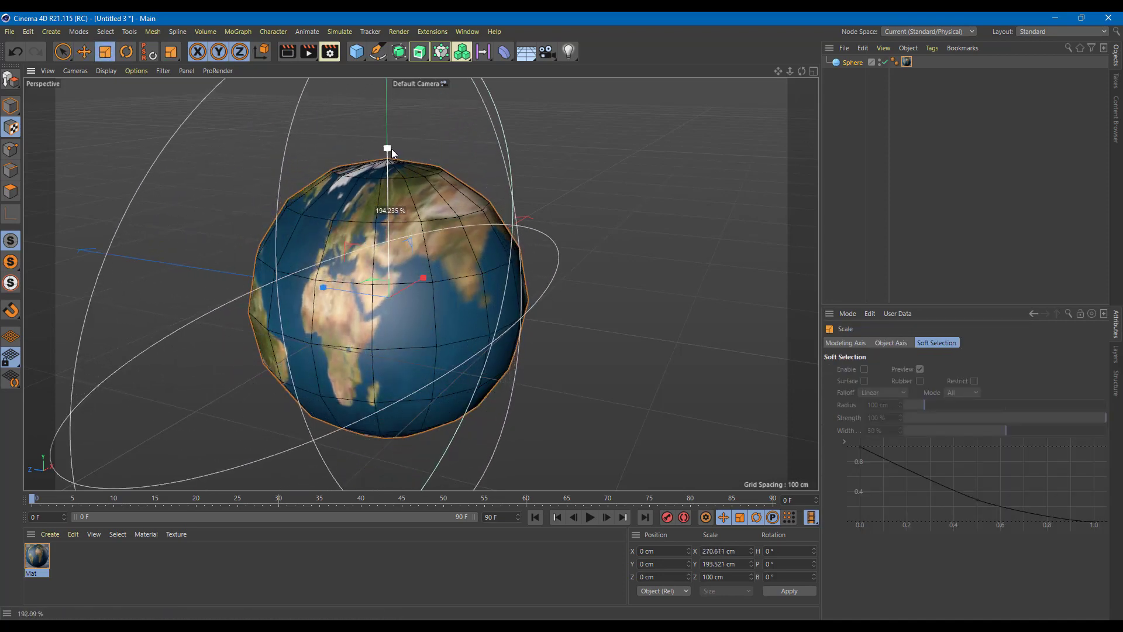
left_click_drag(324, 287, 504, 226)
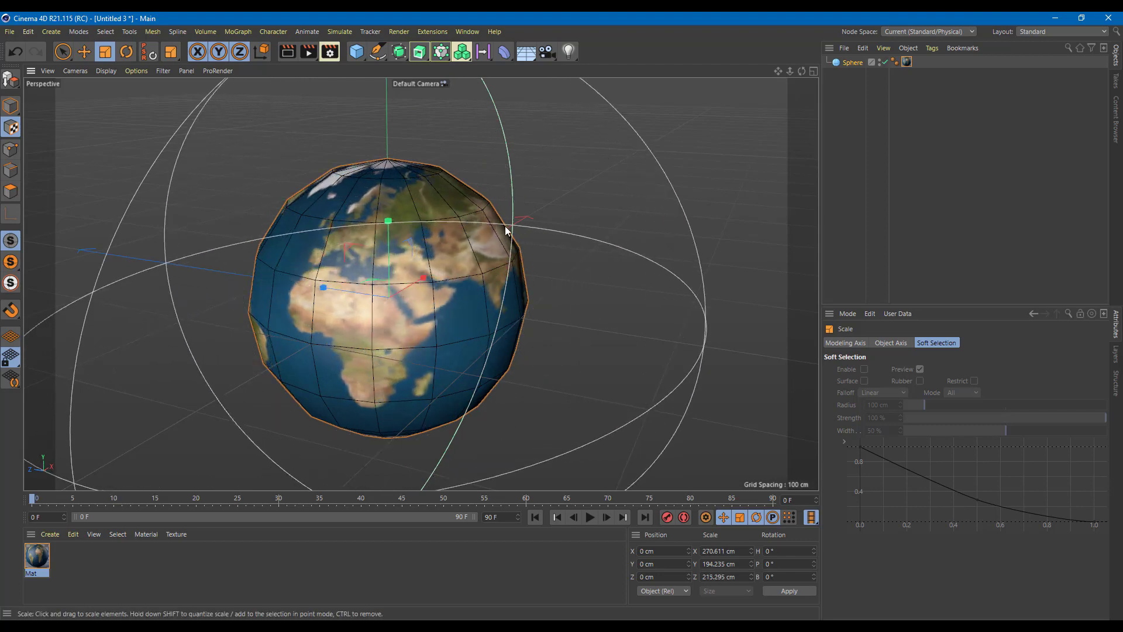
mouse_move(577, 281)
left_mouse_down("alt")
mouse_move(579, 339)
mouse_move(589, 270)
mouse_move(586, 288)
left_mouse_up("alt")
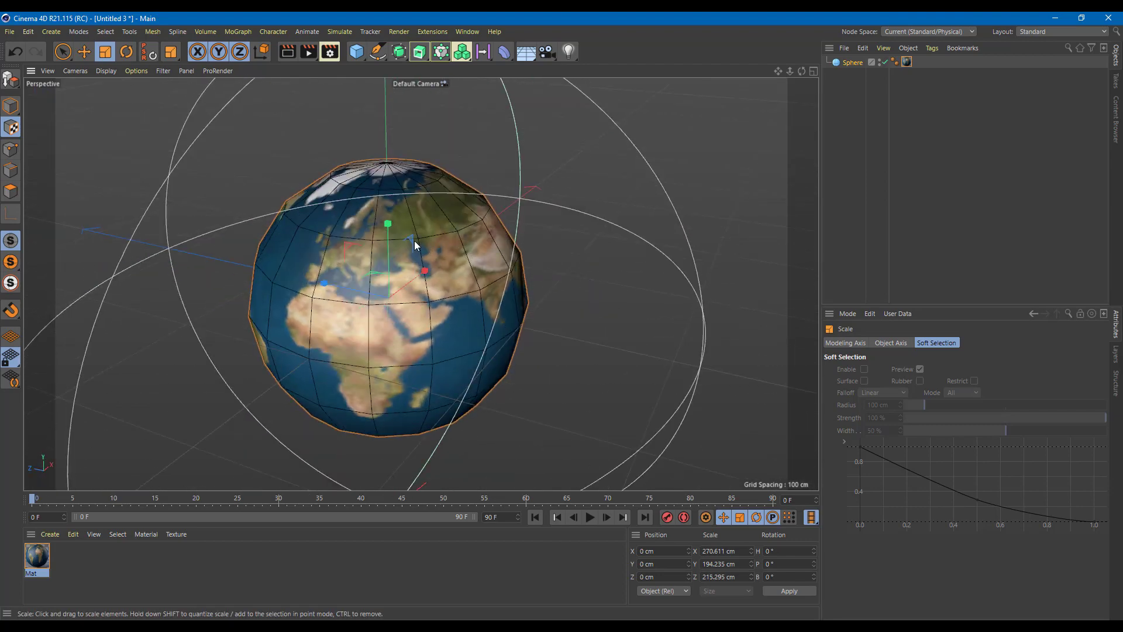
Move the sphere's texture projection up along Y to about 12.6 cm.
left_click(83, 52)
left_click_drag(388, 228, 444, 212)
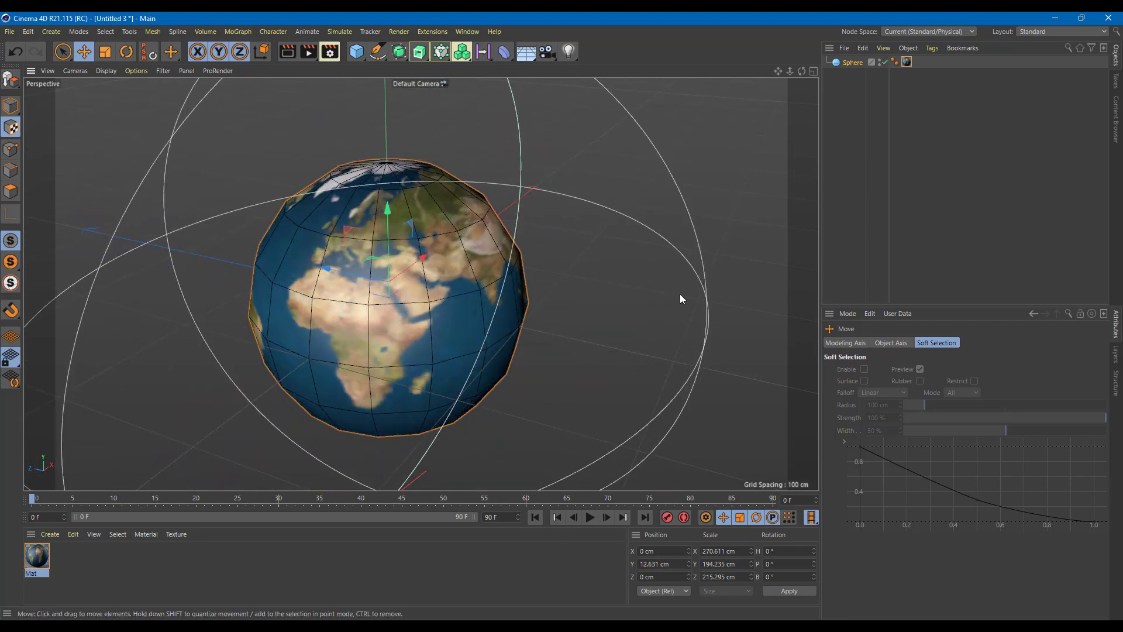
left_click_drag(639, 193, 686, 164)
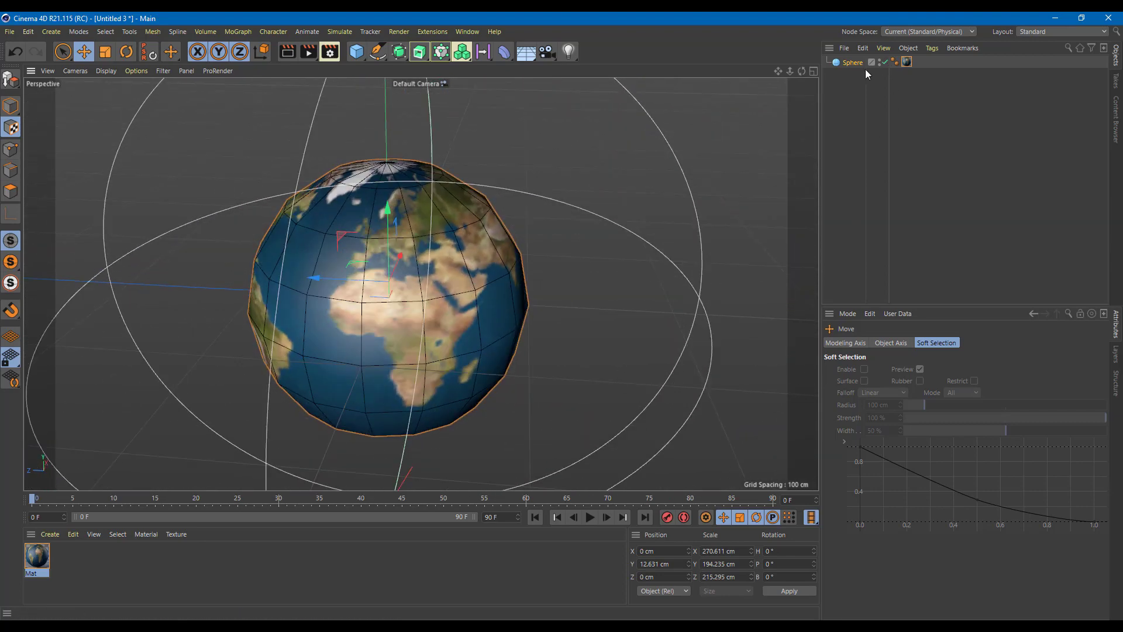
Set the projection of the sphere's material tag to Cylindrical and view the projection cylinder around the sphere.
left_click(906, 62)
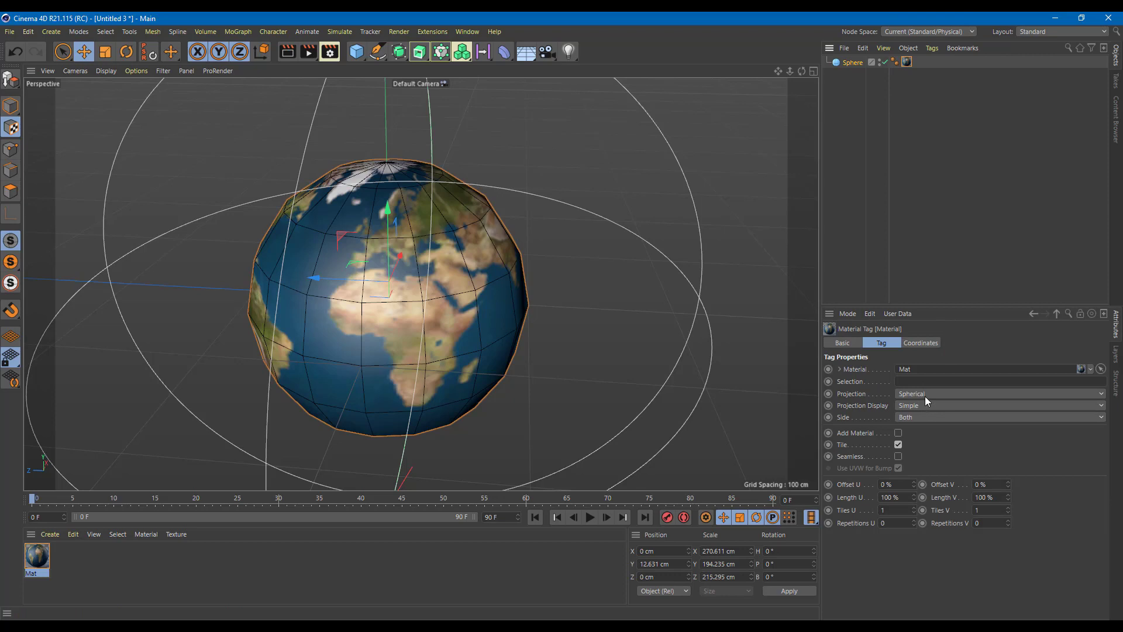
left_click(920, 399)
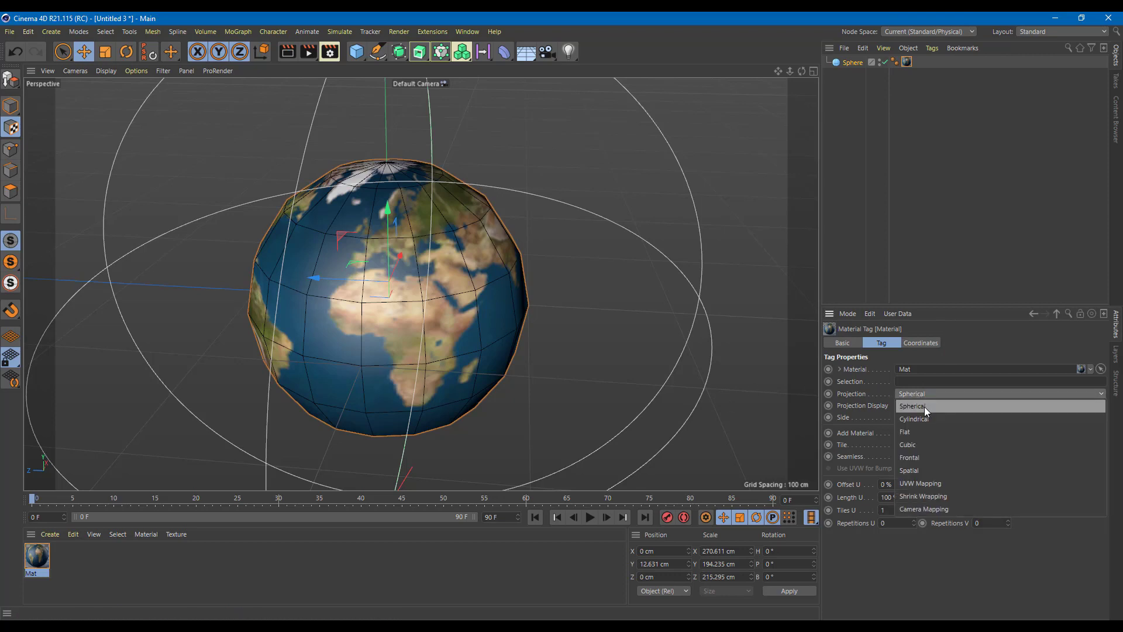
left_click(924, 419)
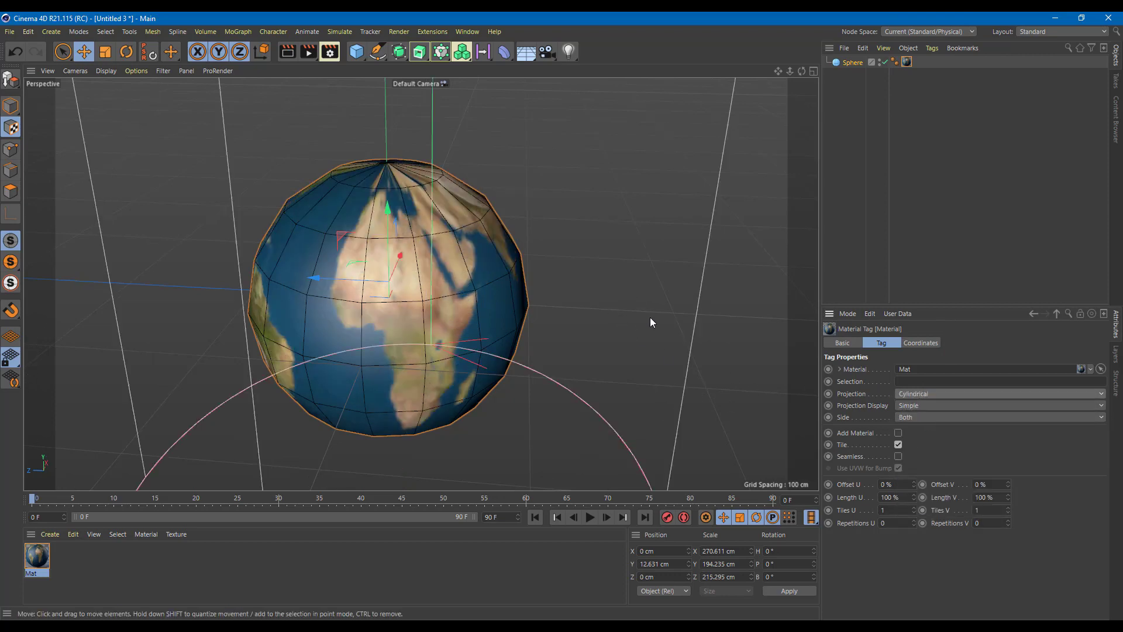
left_click_drag(650, 318, 499, 303, "alt")
scroll(612, 313, "down", 5)
left_click_drag(530, 455, 680, 268, "alt")
Set the sphere's material projection to Flat and move it to about X 75.1 cm, Z 256.5 cm.
left_click(948, 395)
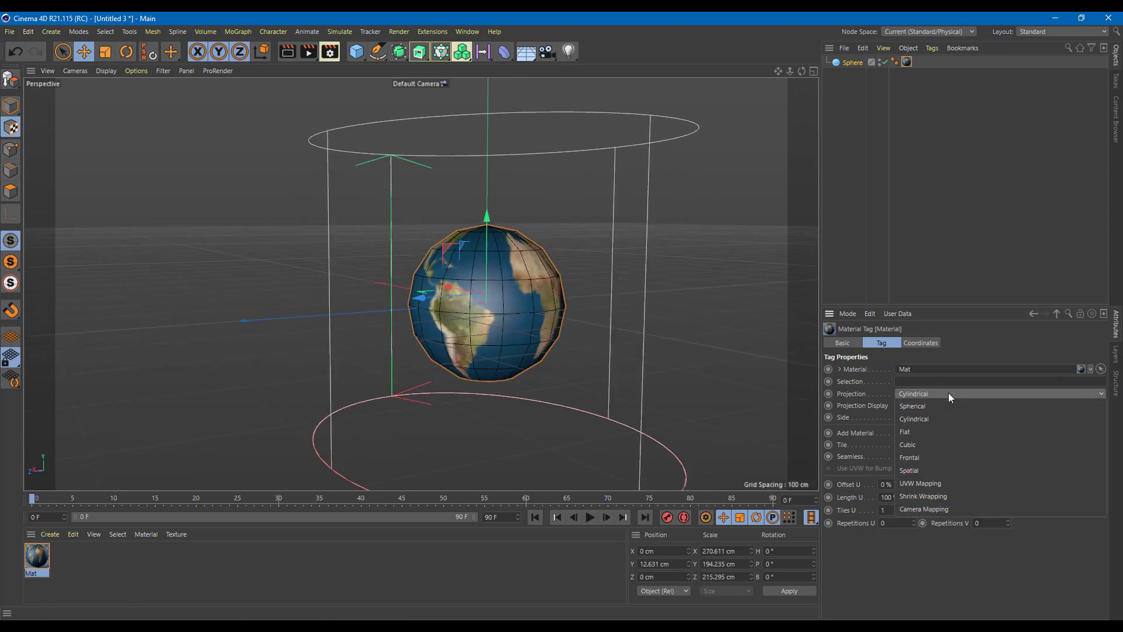
left_click(918, 437)
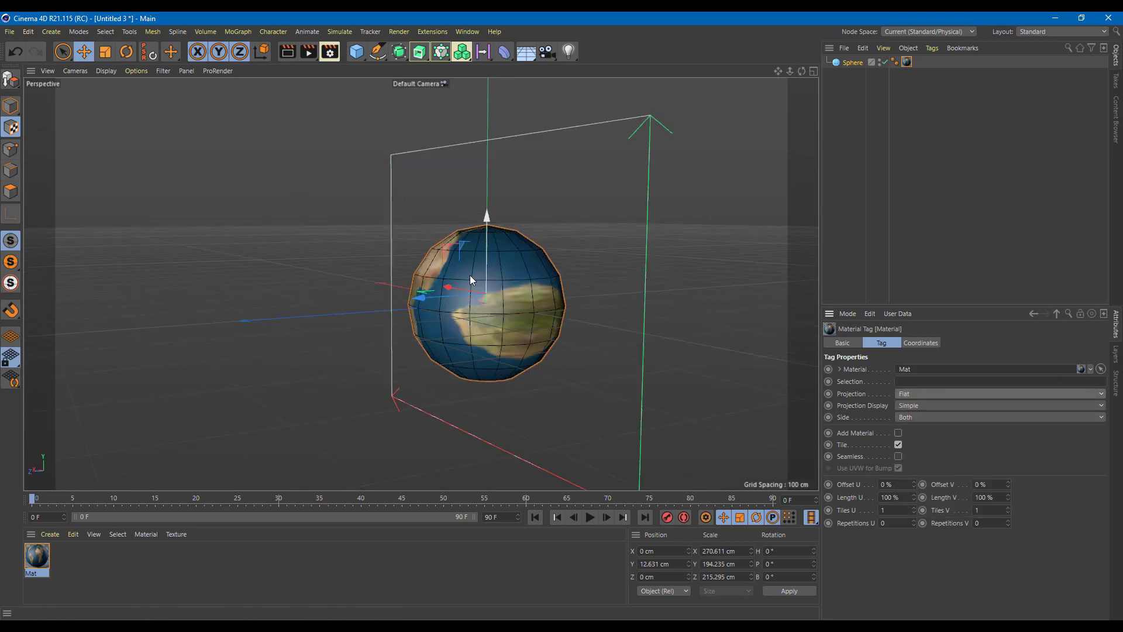
left_click_drag(463, 294, 352, 406, "alt")
left_click_drag(510, 381, 402, 334, "alt")
scroll(402, 334, "down", 3)
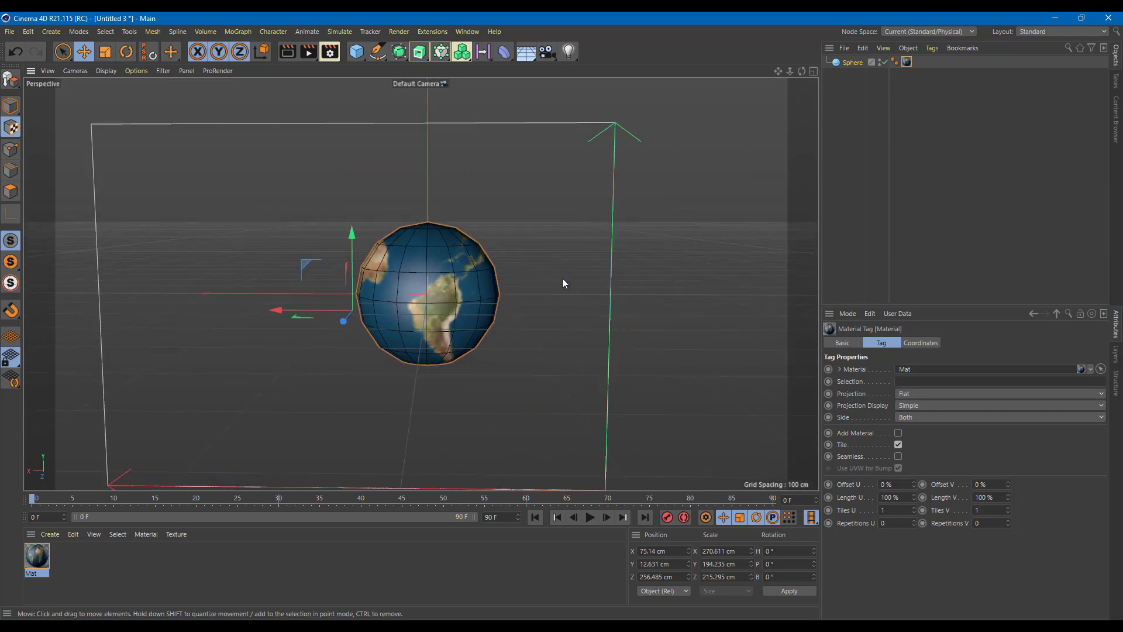
Scale the flat projection down to about X 62.7 cm, Y 37 cm and center it at about X 0.8 cm.
left_click(109, 53)
left_click_drag(277, 314, 323, 310)
left_click_drag(352, 232, 351, 299)
mouse_move(275, 312)
left_mouse_down()
mouse_move(510, 318)
mouse_move(294, 313)
left_mouse_up()
left_click(56, 53)
scroll(465, 288, "up", 5)
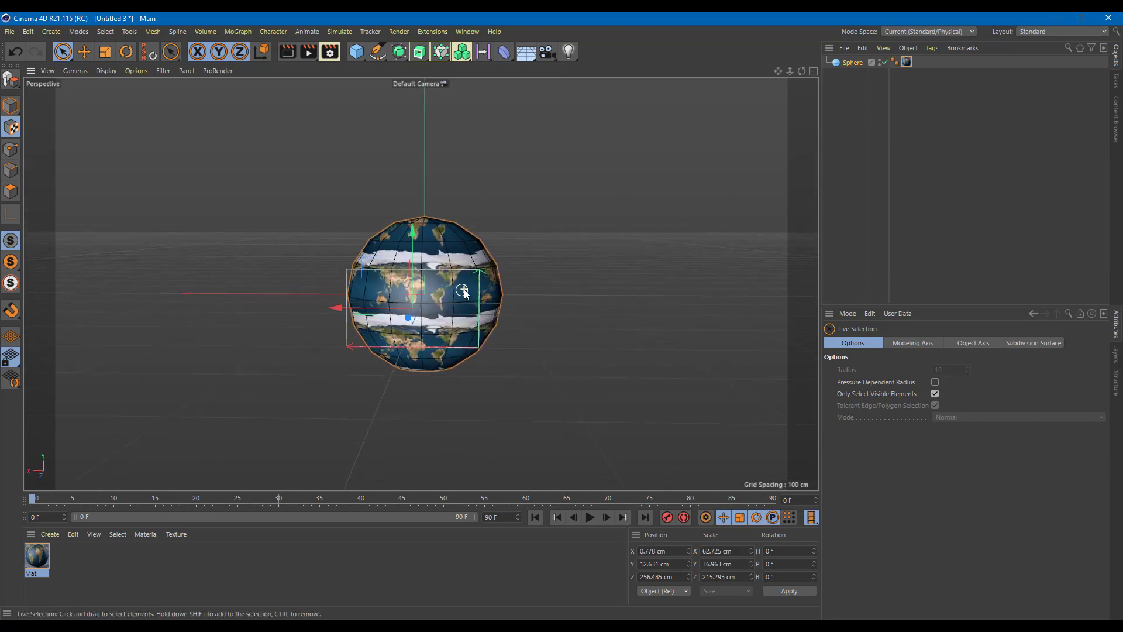
scroll(332, 326, "up", 2)
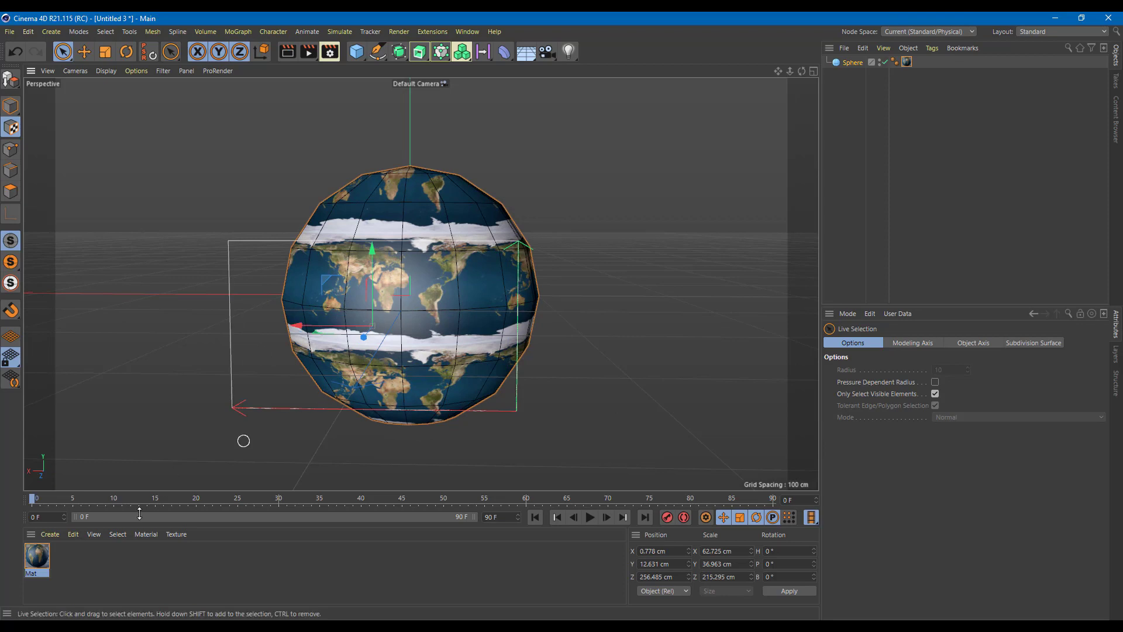
Switch the projection of the sphere's material tag to Cubic and after that to Frontal, viewing the texture with each.
left_click(38, 559)
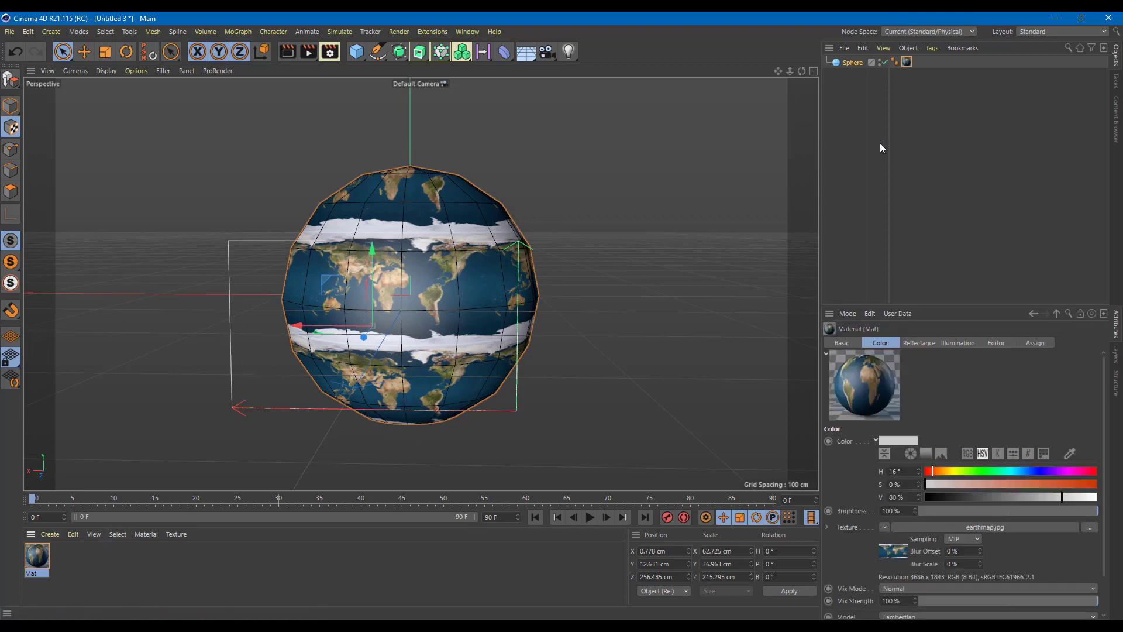
left_click(906, 62)
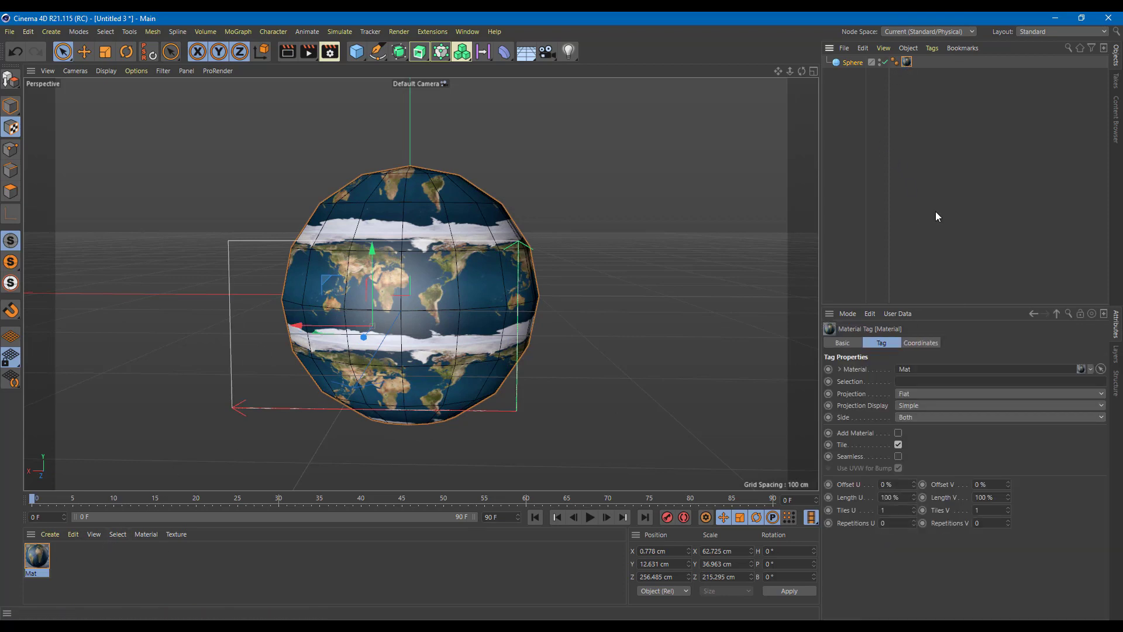
left_click(914, 394)
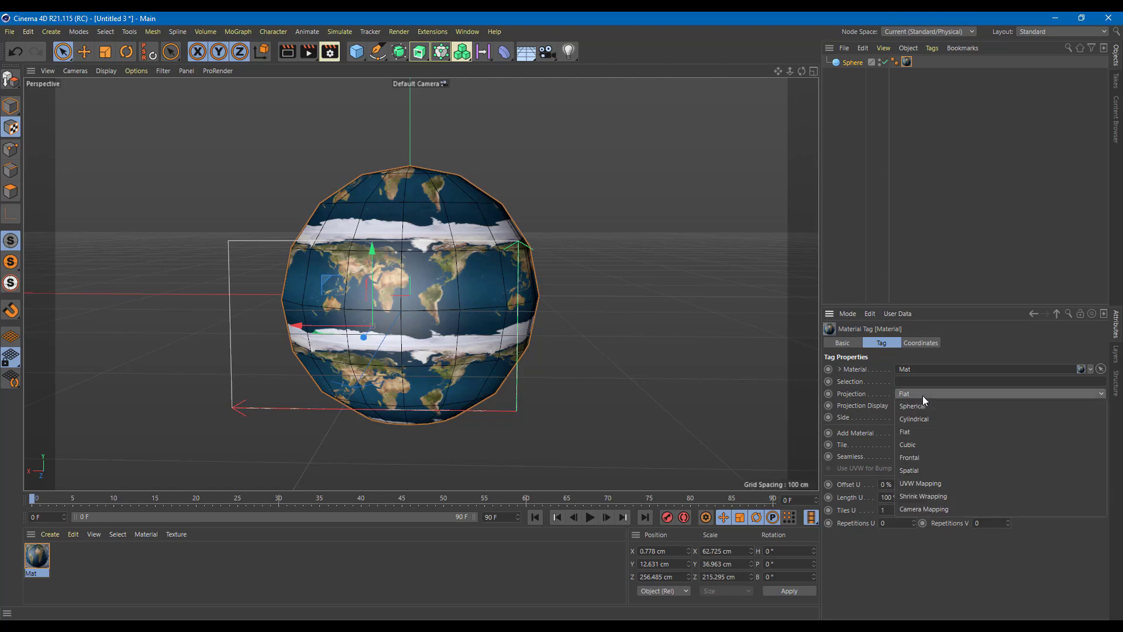
left_click(916, 446)
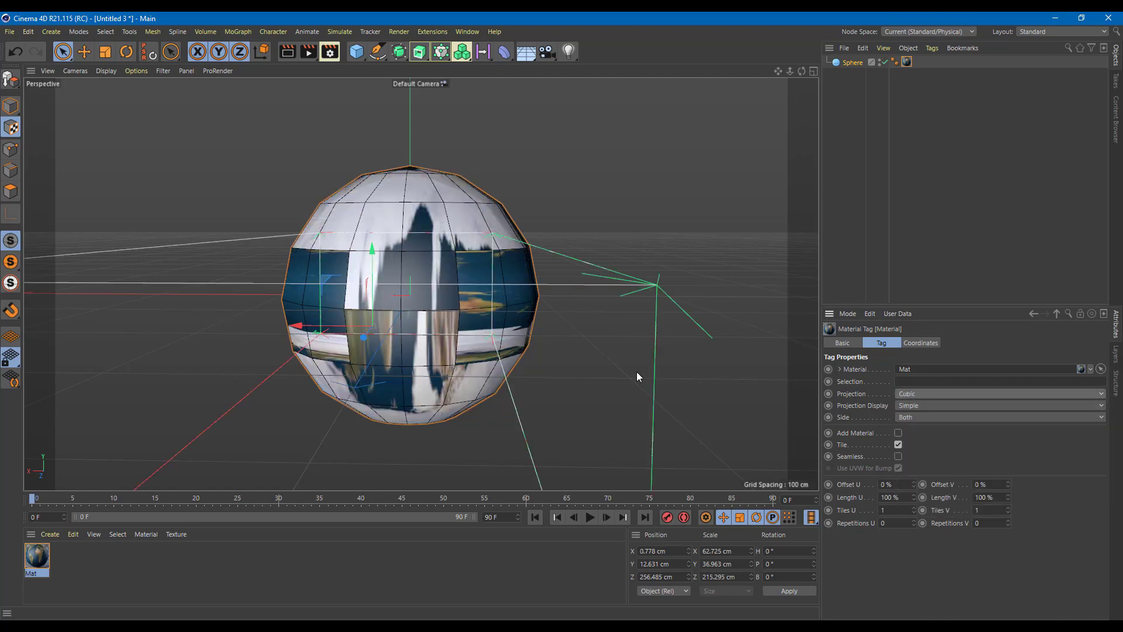
scroll(580, 351, "down", 4)
scroll(694, 383, "up", 3)
left_click(916, 395)
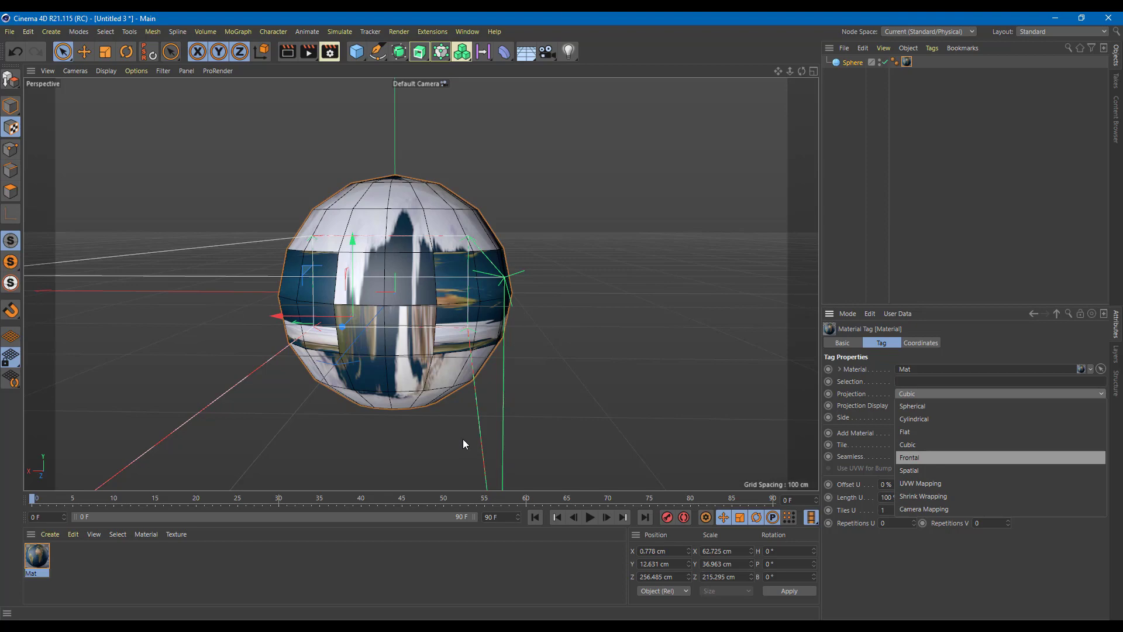
left_click_drag(463, 439, 408, 362, "alt")
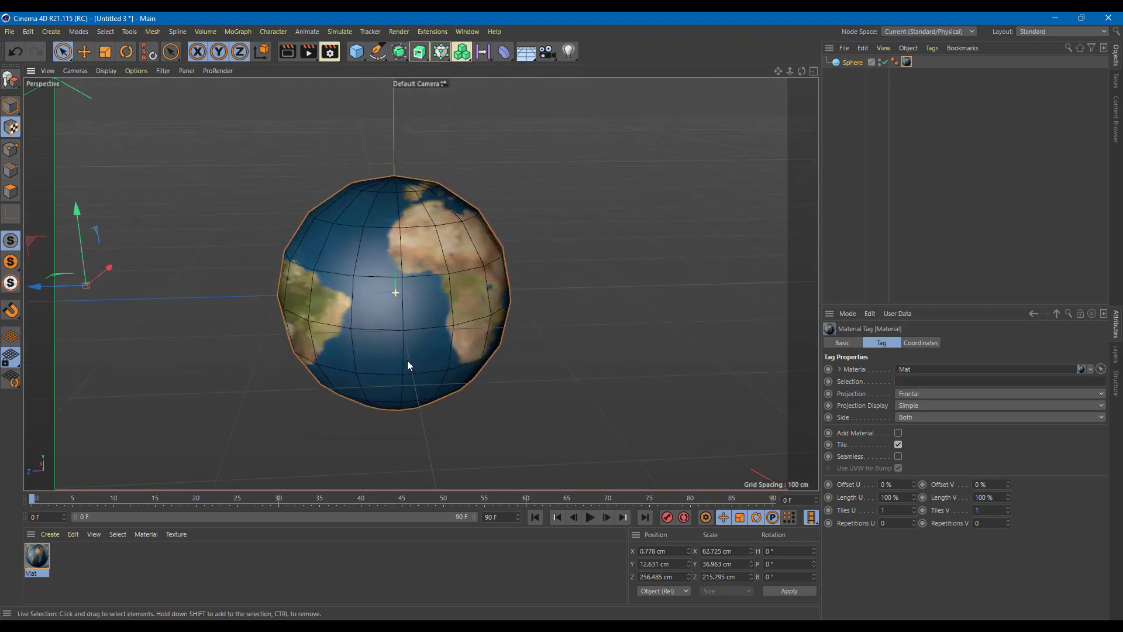
Set the sphere's material projection to Spatial and move it along Z to about -120 cm.
left_click(899, 395)
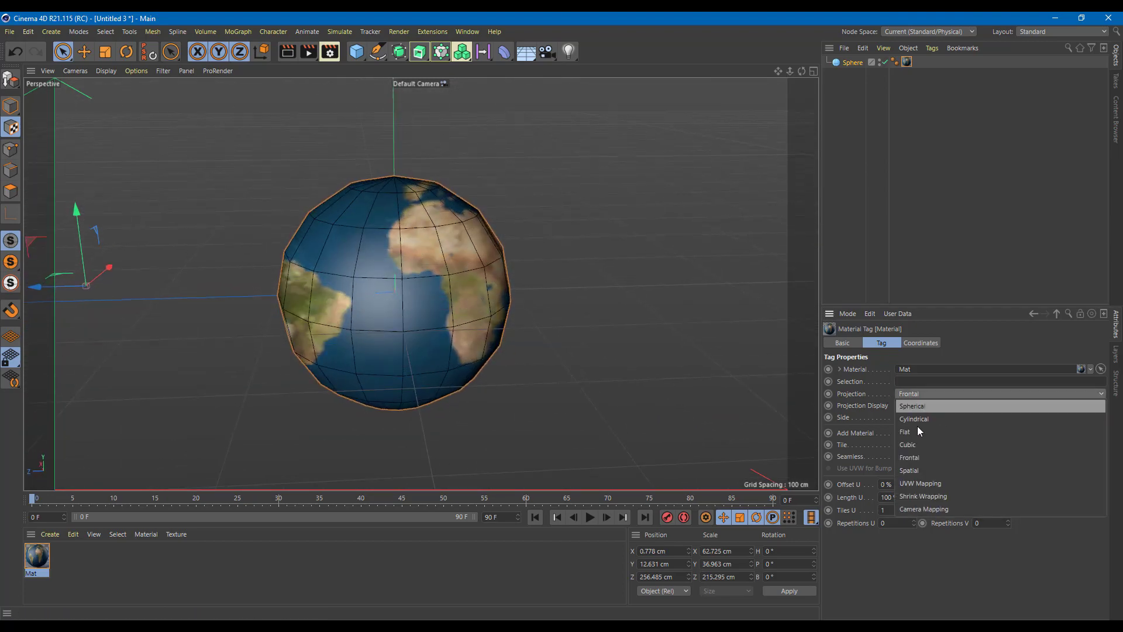
left_click(928, 469)
left_click_drag(426, 266, 437, 270, "alt")
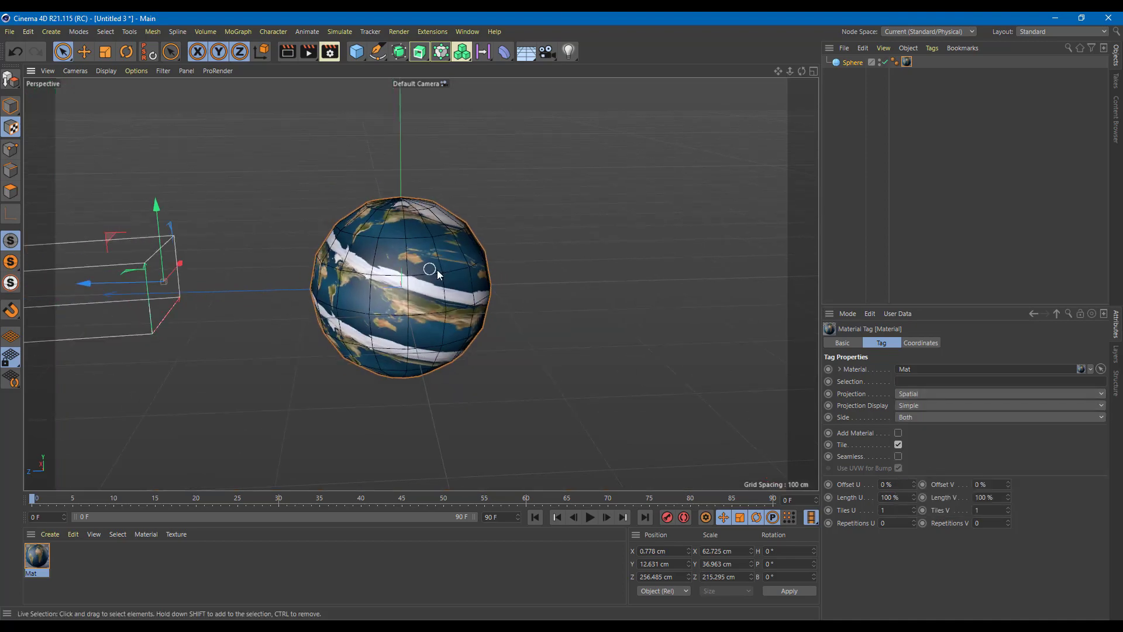
left_click_drag(82, 282, 437, 288)
Set the projection of the sphere's material tag to UVW Mapping.
left_click(925, 394)
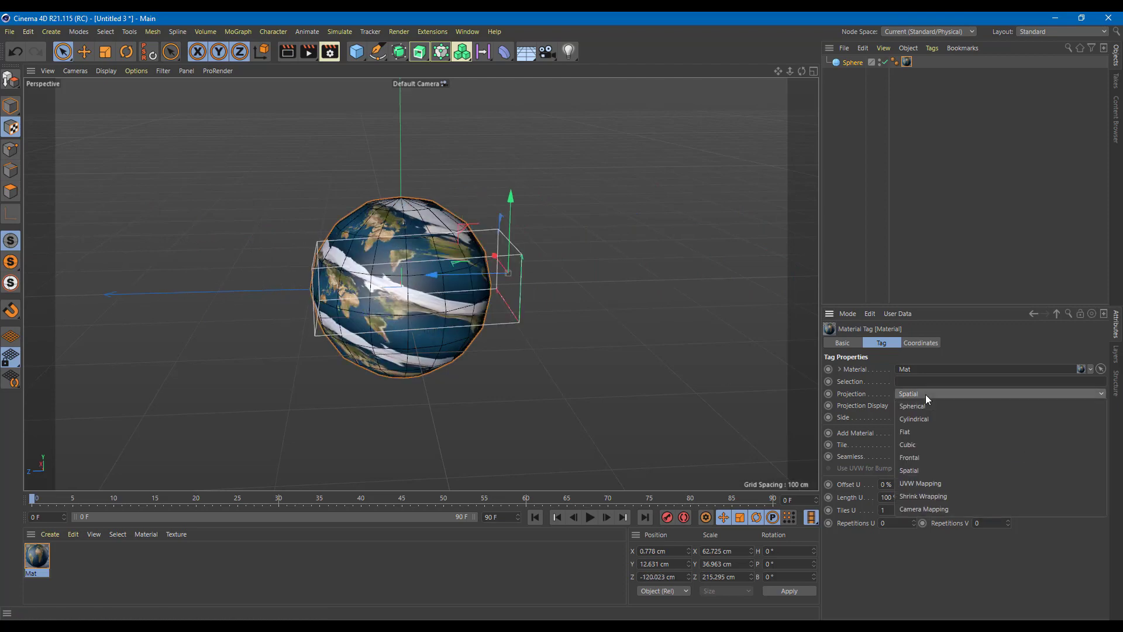
left_click(942, 485)
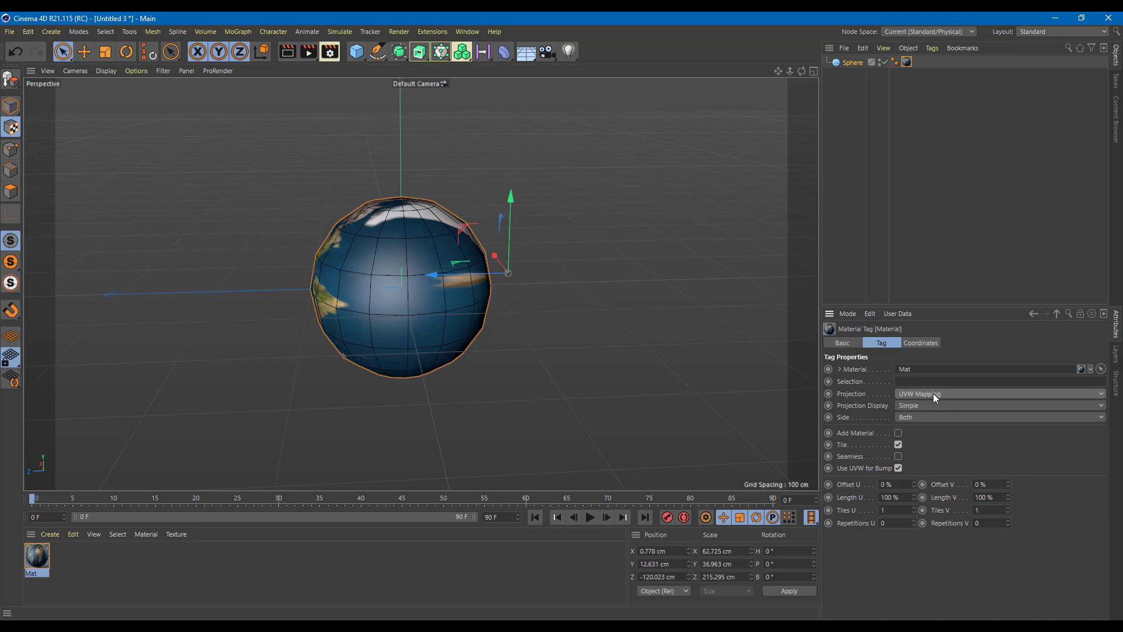
Set the sphere's material projection to Shrink Wrapping and move it to about Y -4.2 cm, Z 1.5 cm.
left_click(933, 393)
left_click(941, 497)
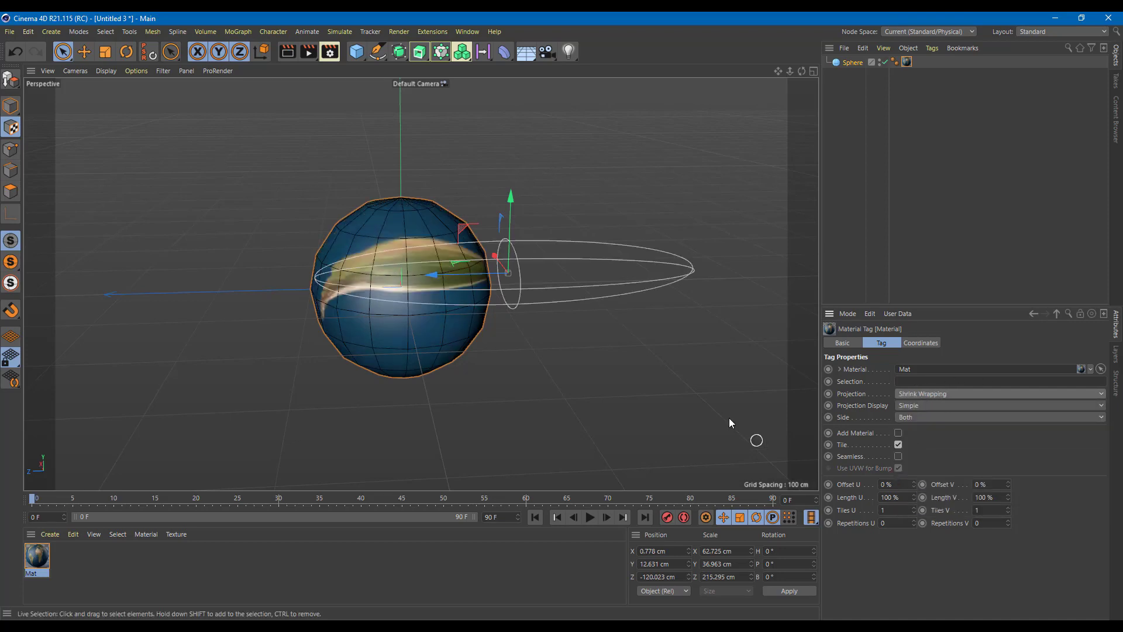
left_click_drag(445, 276, 334, 290)
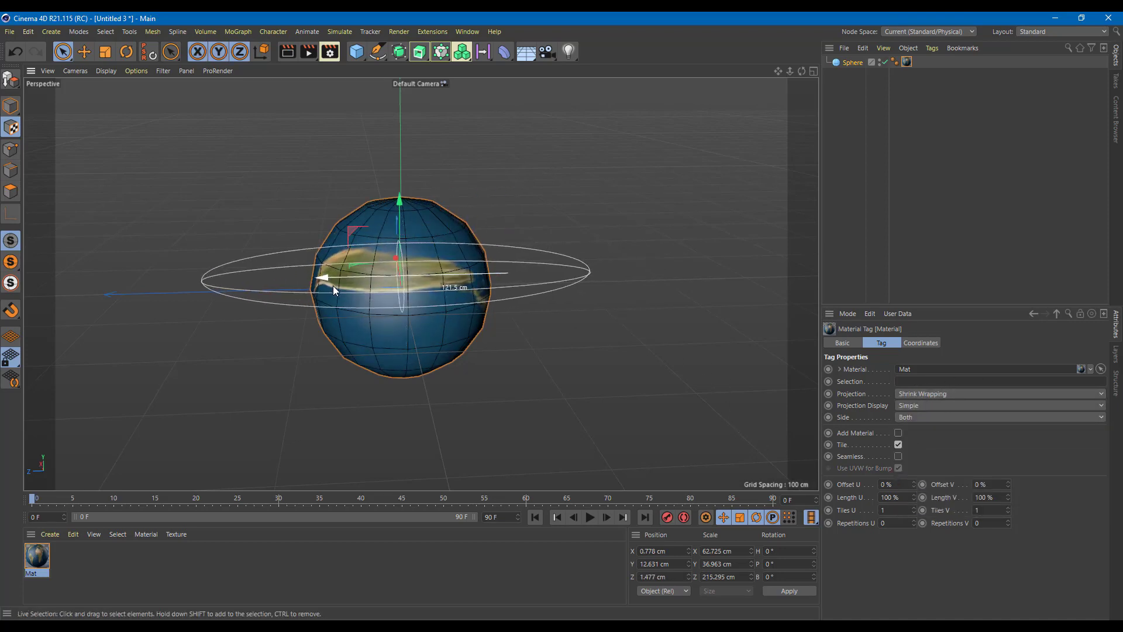
left_click_drag(397, 208, 646, 313)
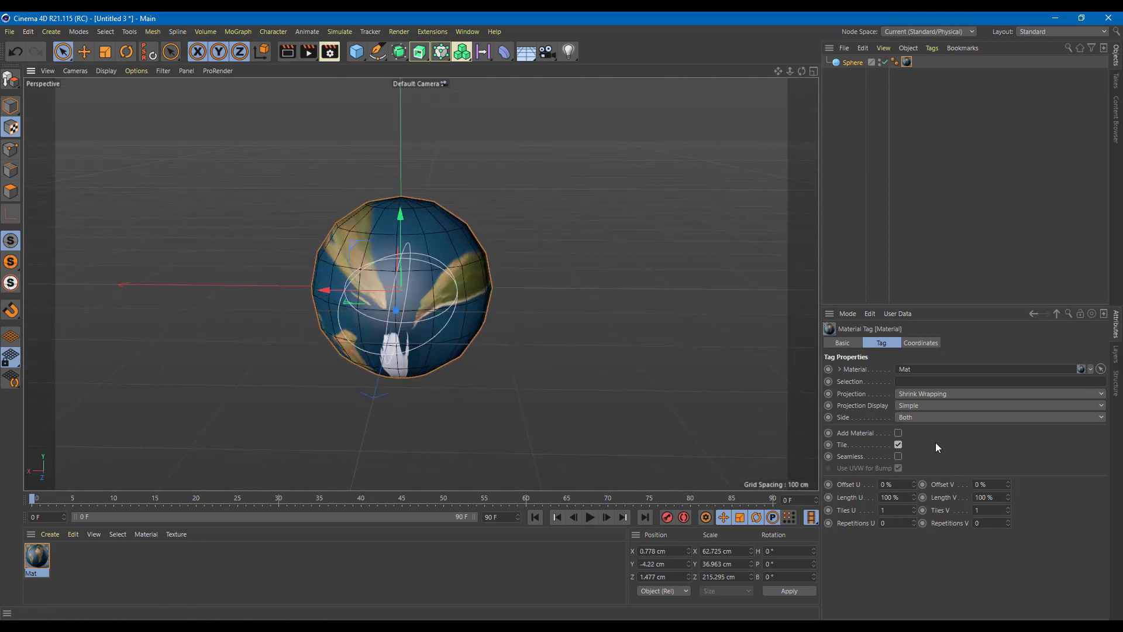
Set the projection of the sphere's material tag to Camera Mapping.
left_click(925, 392)
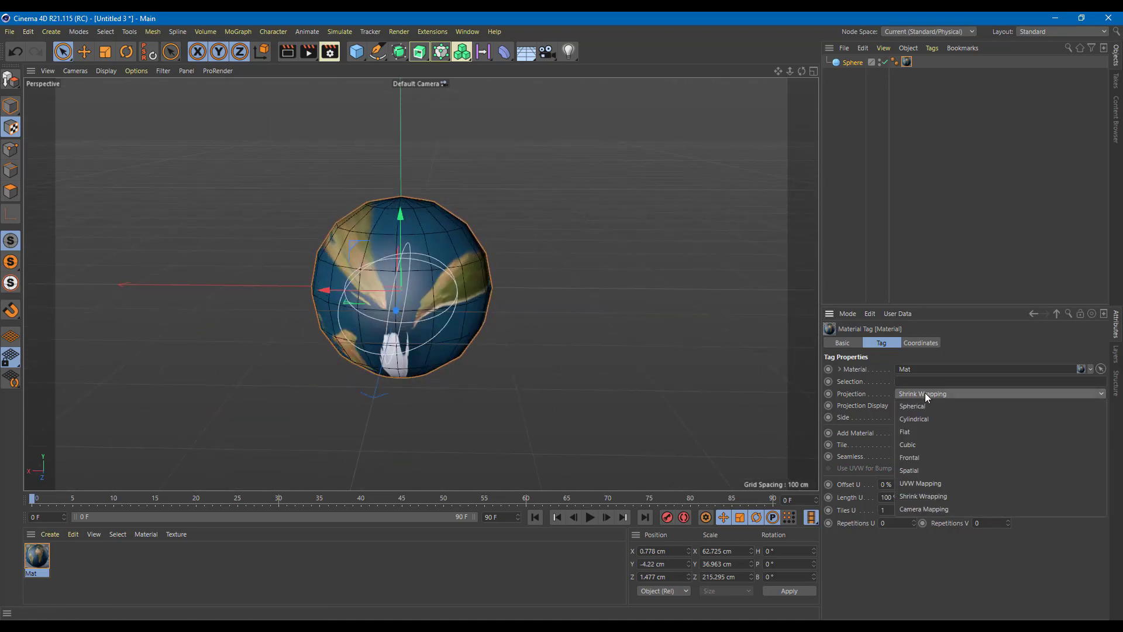
left_click(952, 508)
left_click_drag(552, 306, 624, 321, "alt")
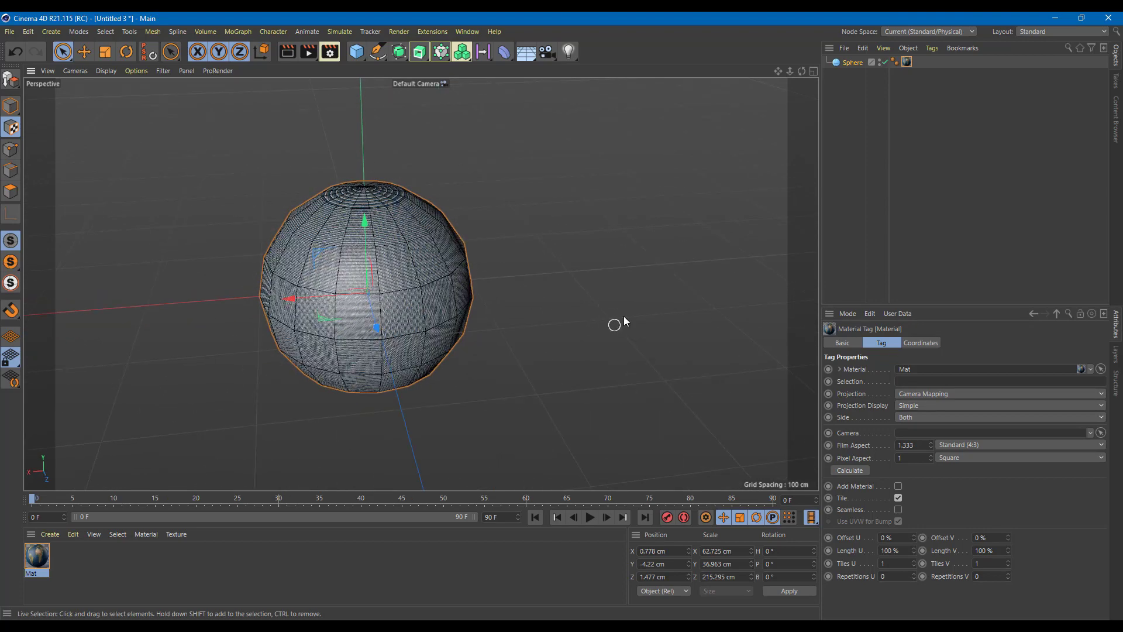
Add a standard camera and assign it as the projecting camera in the sphere's material tag.
left_click(548, 54)
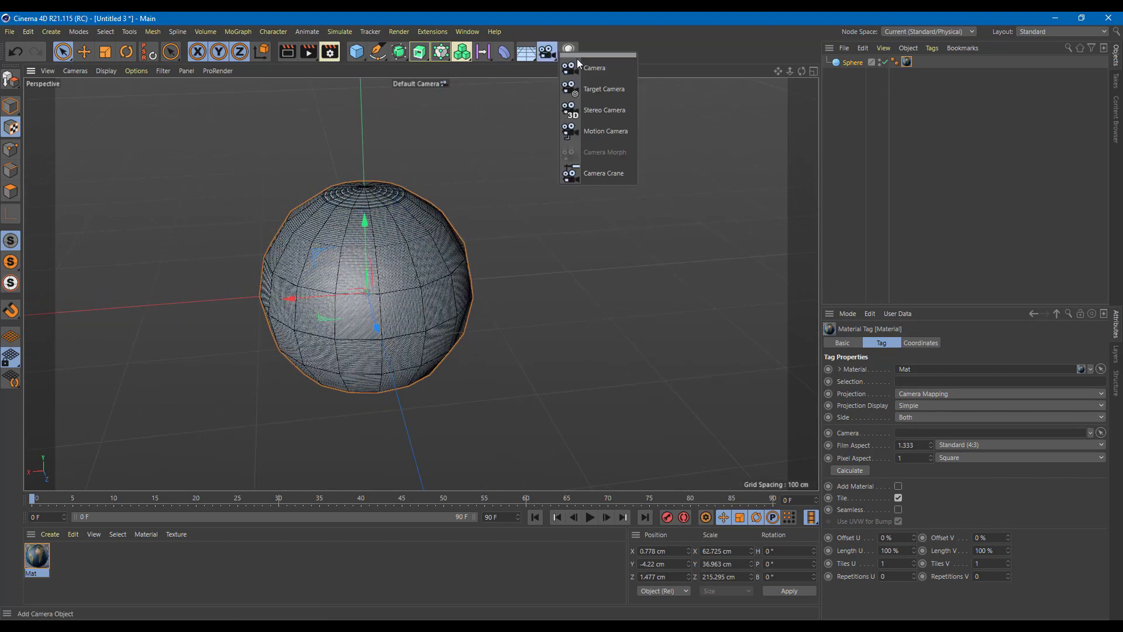
left_click(591, 69)
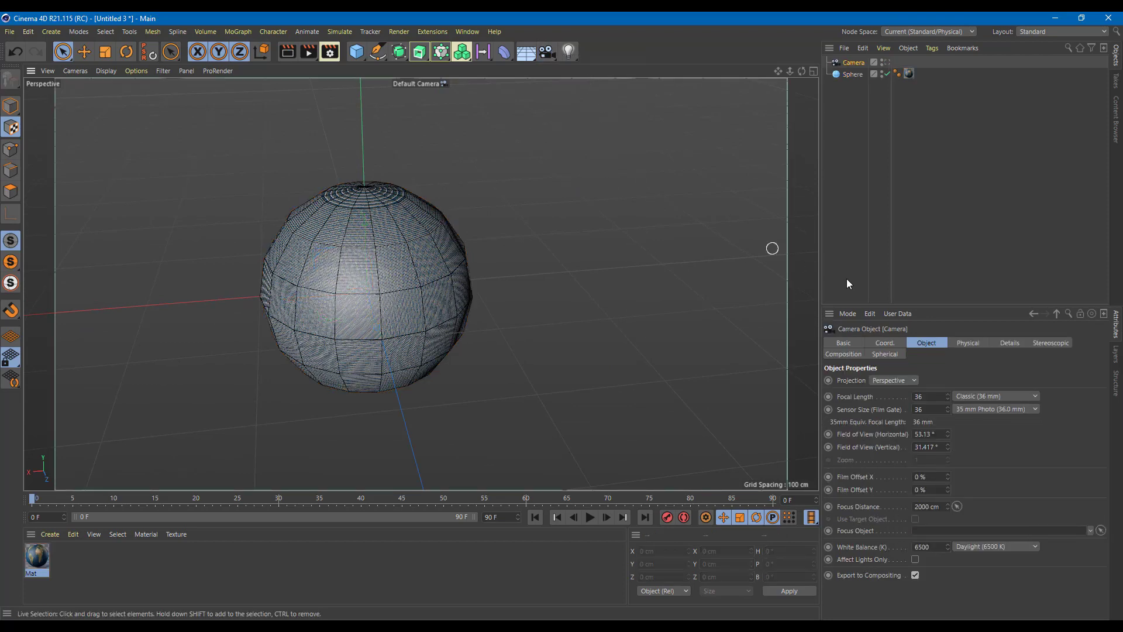
left_click(854, 74)
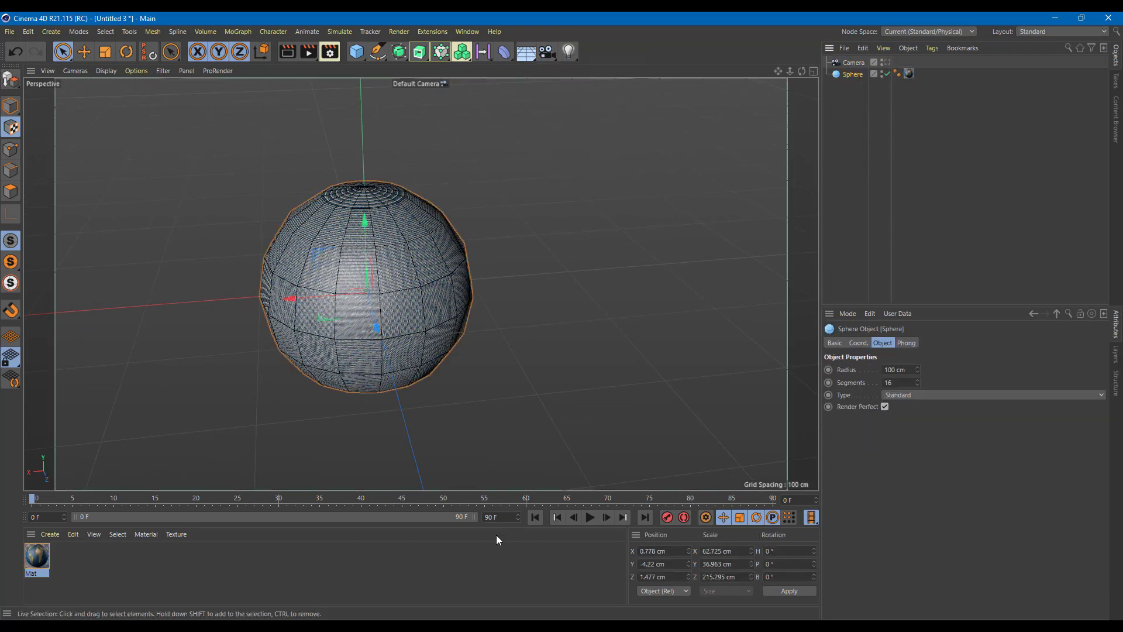
left_click(43, 557)
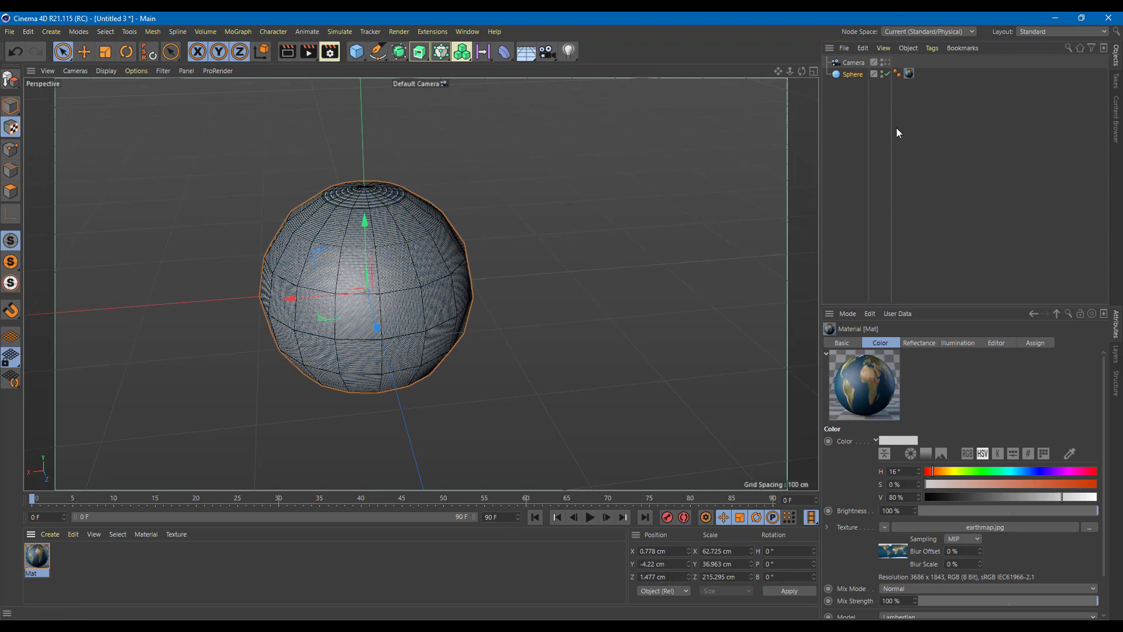
left_click(910, 73)
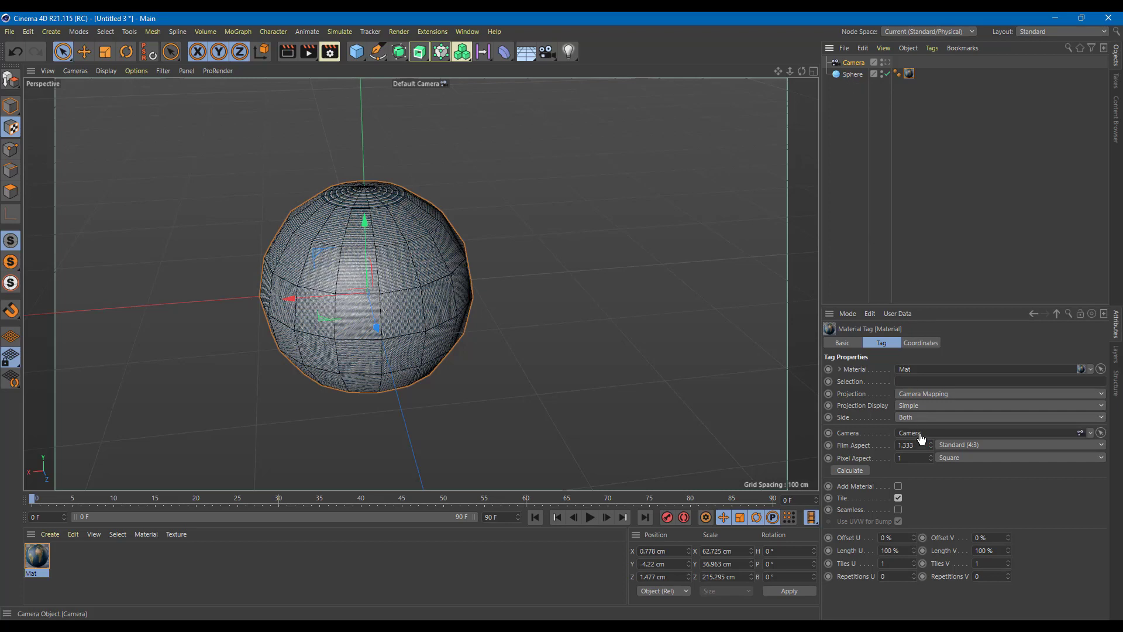
left_click_drag(921, 438, 919, 436)
In Model mode, move the projecting camera to about X 36.2 cm, Y 229.2 cm and Z 470.5 cm.
left_click_drag(545, 316, 389, 276, "alt")
scroll(419, 333, "down", 5)
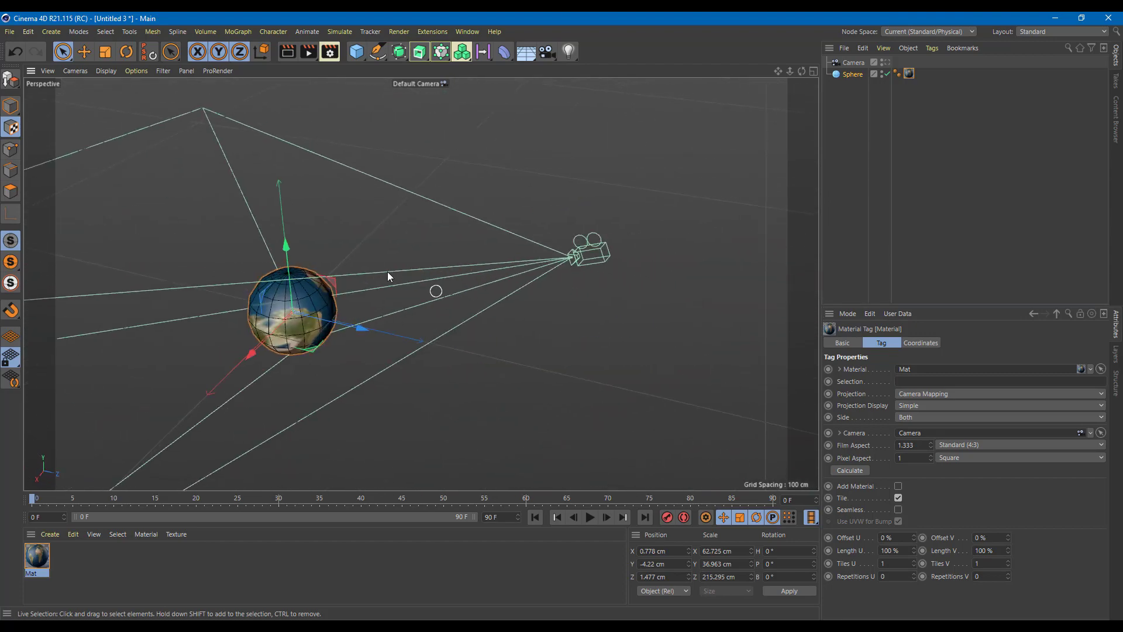
left_click(603, 253)
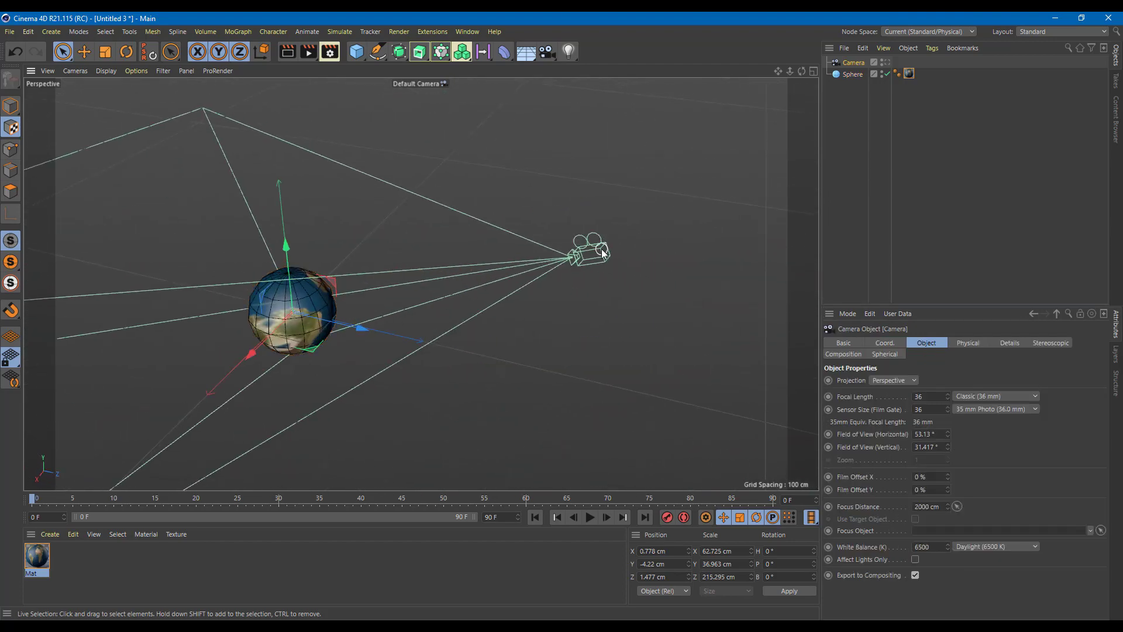
left_click(16, 107)
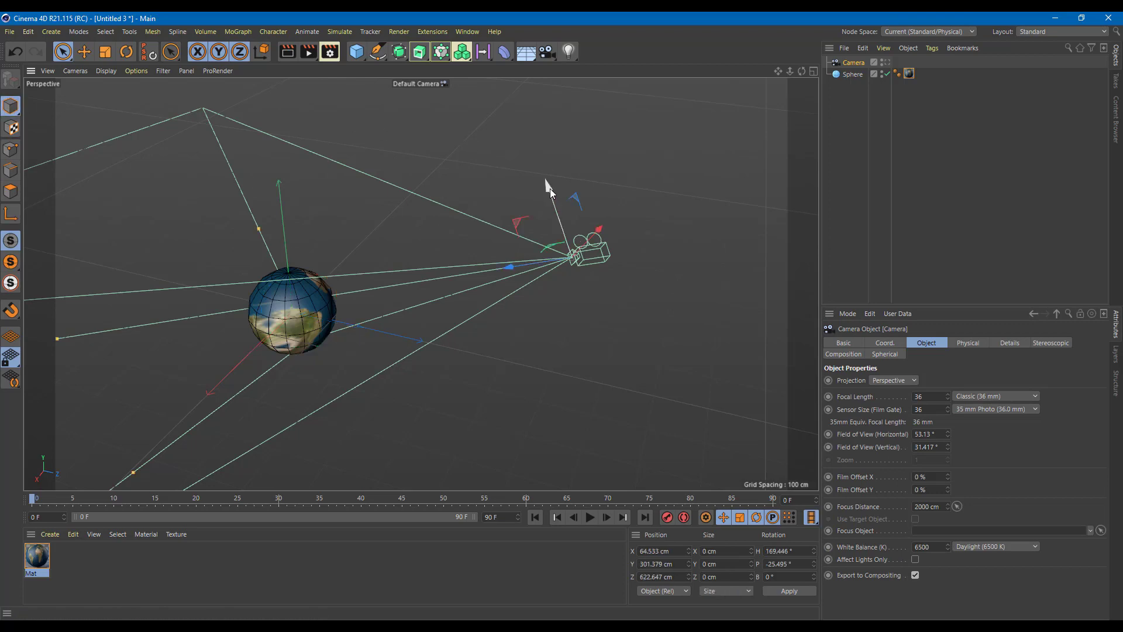
left_click_drag(550, 188, 406, 289)
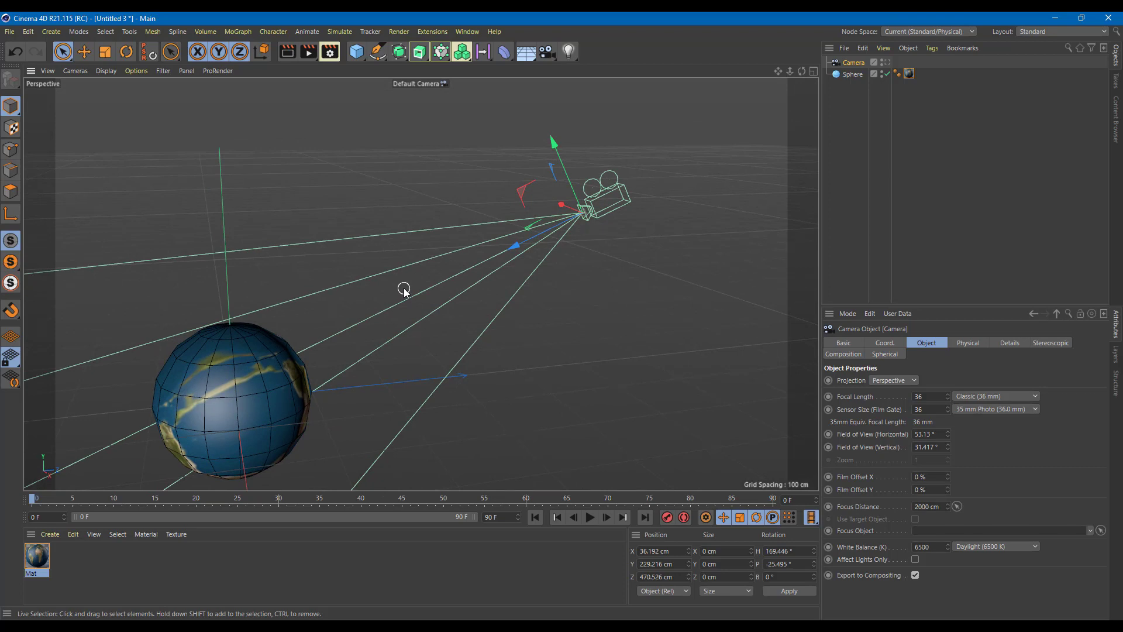
left_click_drag(377, 271, 667, 304, "alt")
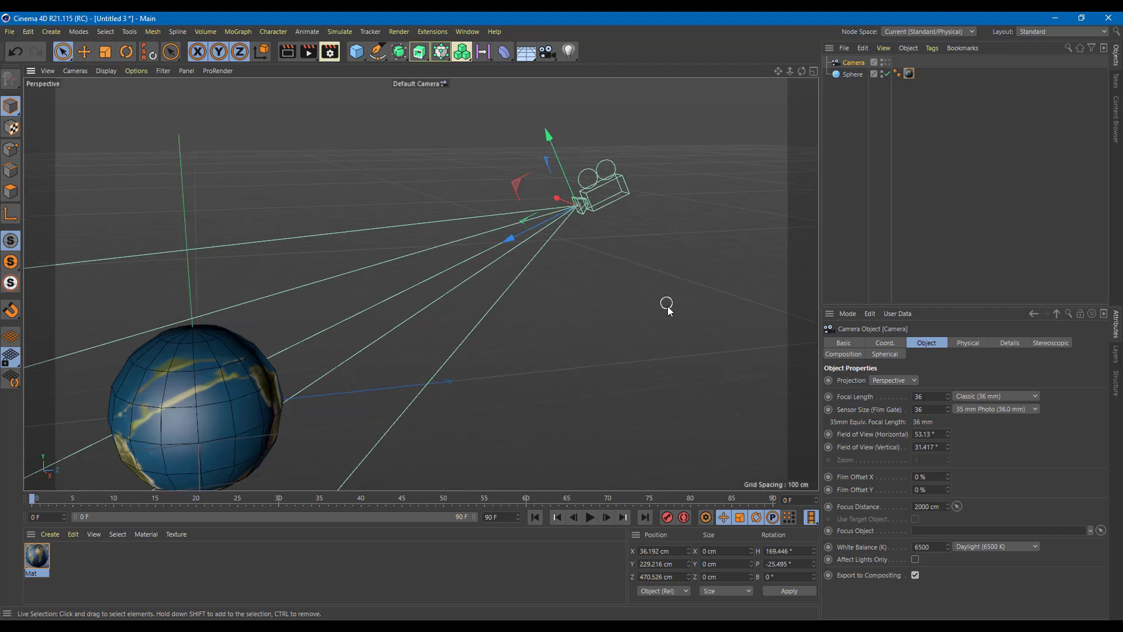